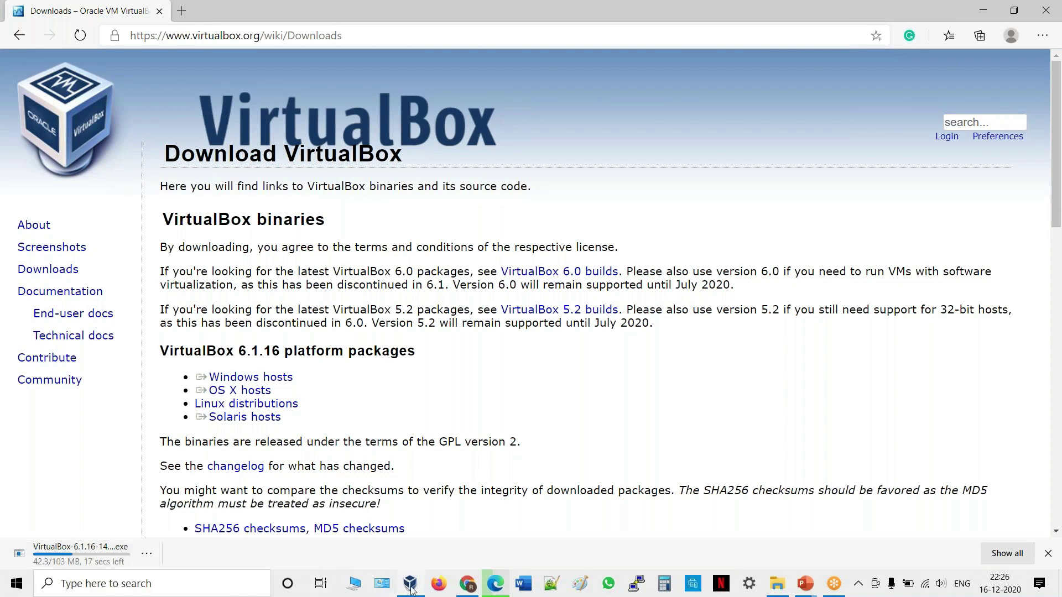
Switch from Edge to the VirtualBox Manager via its taskbar icon.
click(398, 501)
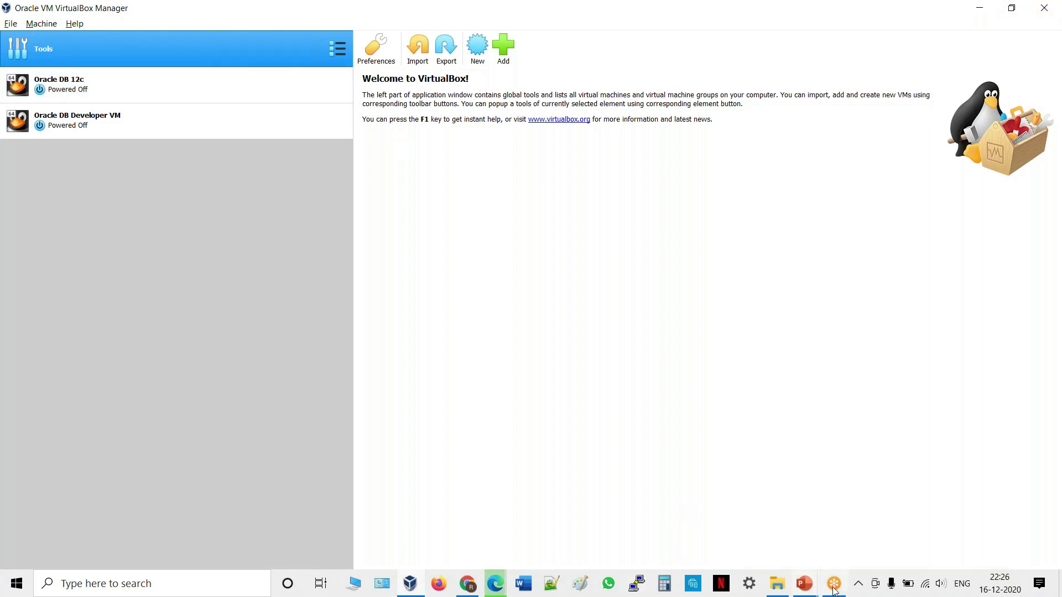
From the PowerPoint slide show's Download slide, open the developers.redhat.com/rhel8 link.
mouse_move(835, 591)
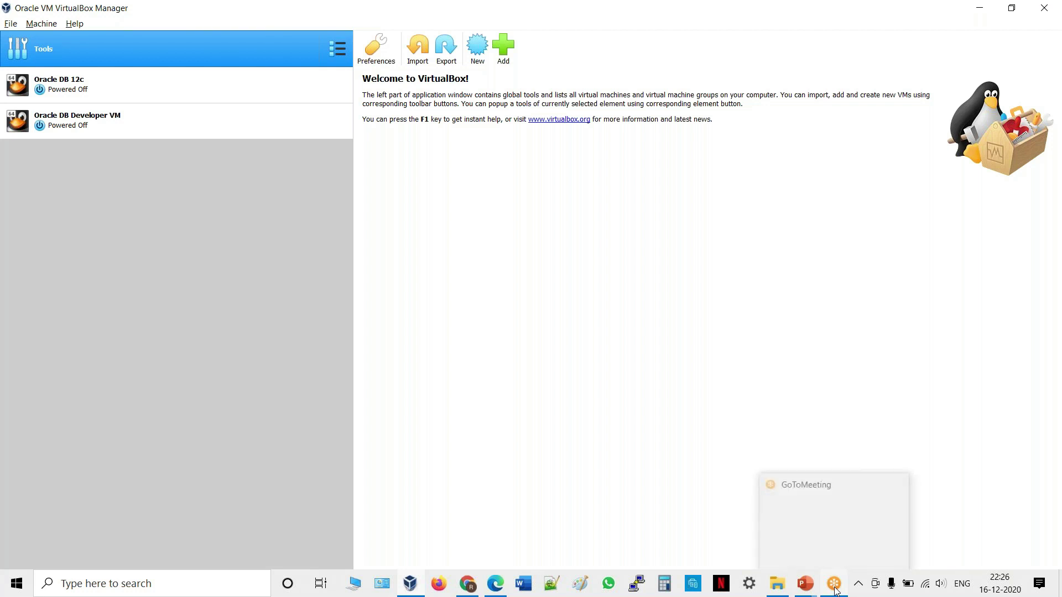
click(805, 583)
click(861, 531)
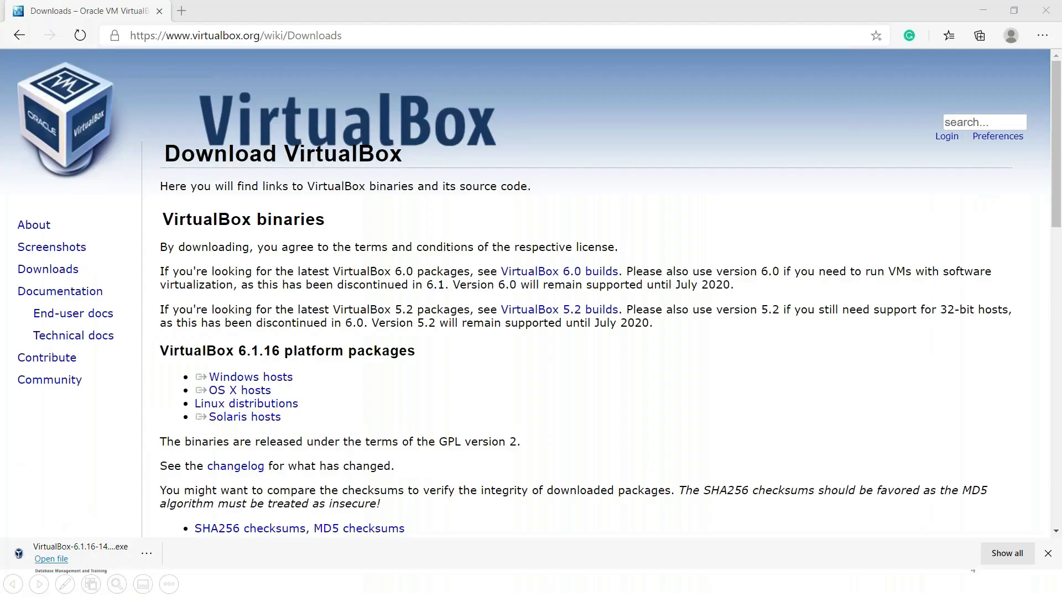
click(335, 447)
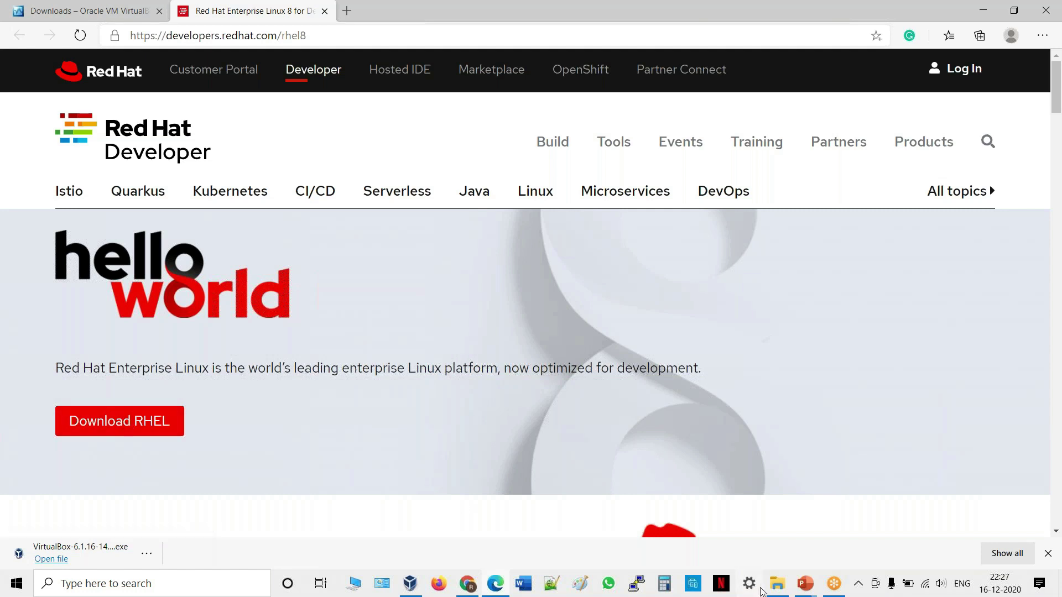
Check the Software folder for the downloaded rhel-8.2 DVD image, then minimize it.
mouse_move(766, 585)
click(777, 586)
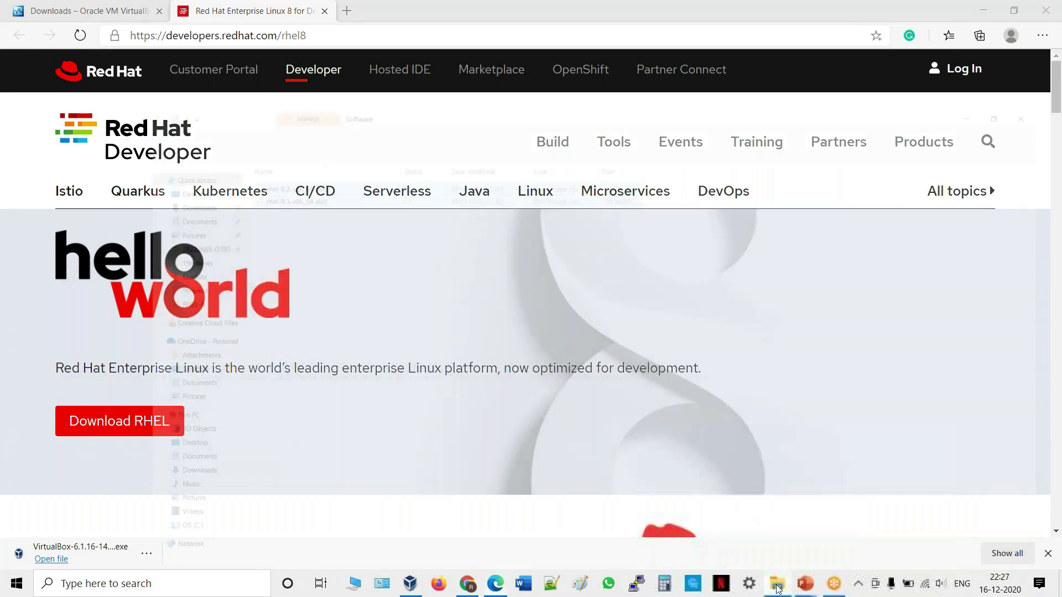
click(145, 195)
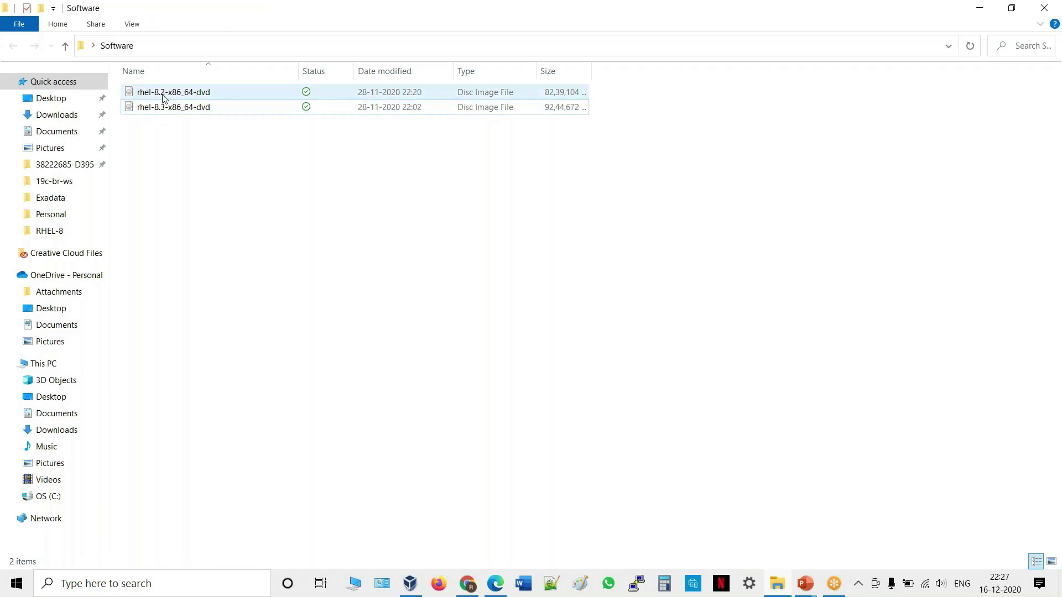
mouse_move(171, 98)
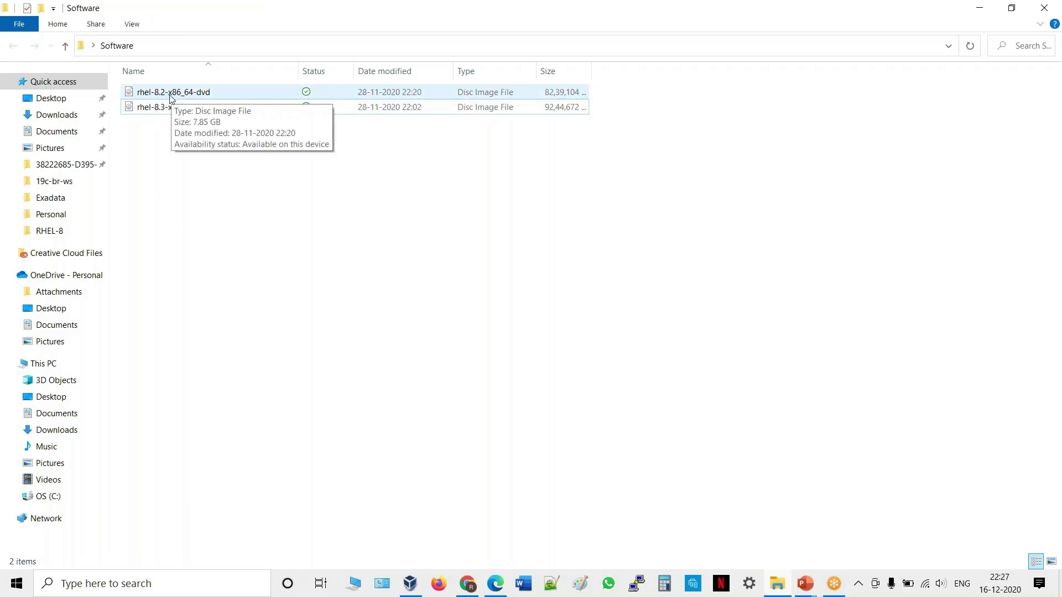
click(784, 589)
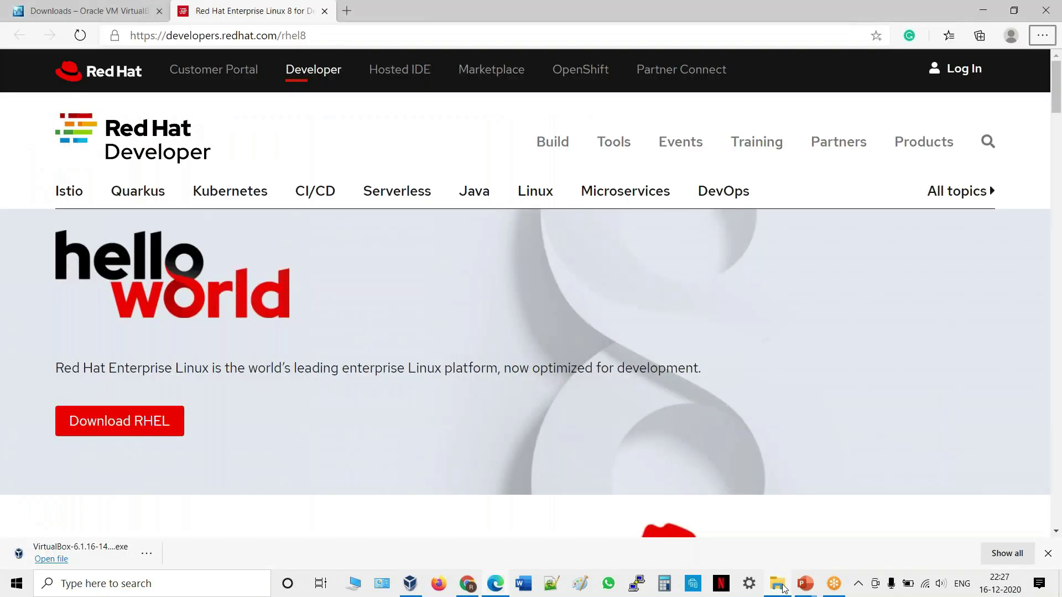
Return to the Download slide show, then switch to VirtualBox Manager.
mouse_move(807, 587)
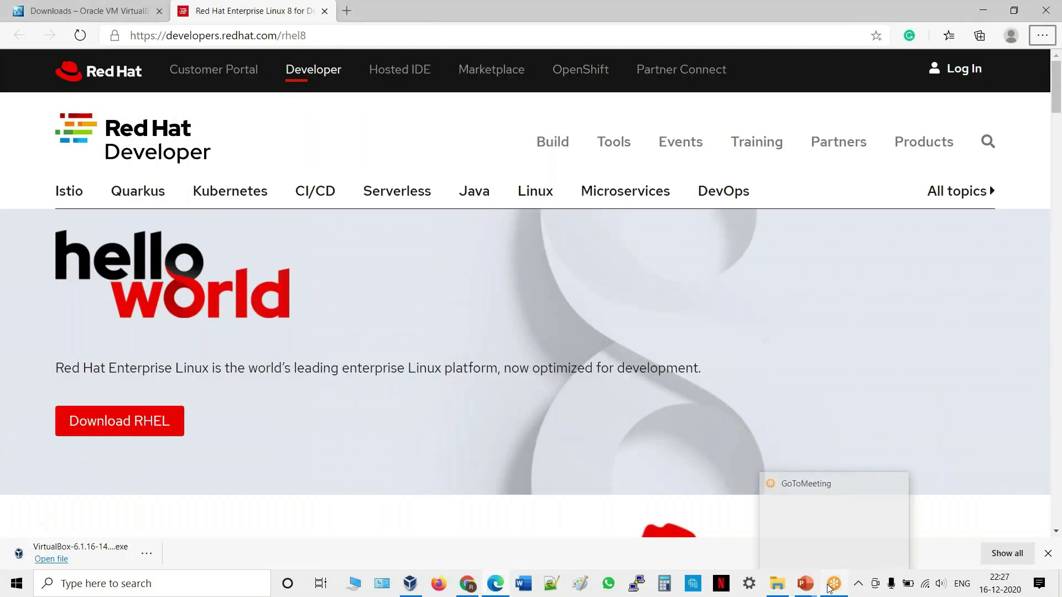
click(844, 532)
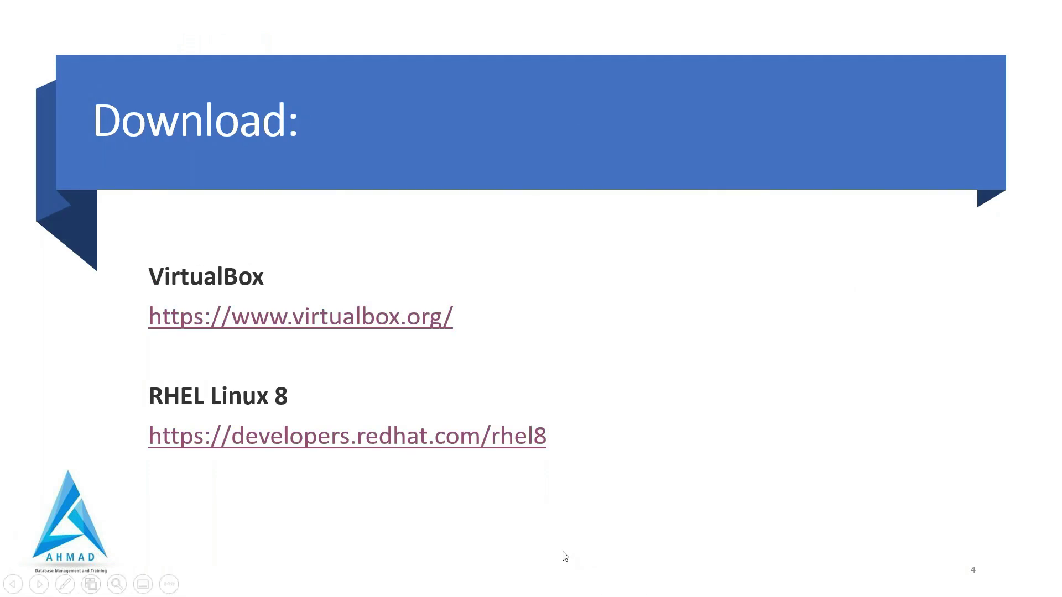
key(alt+Tab)
key(alt+Tab)
key(alt+Tab)
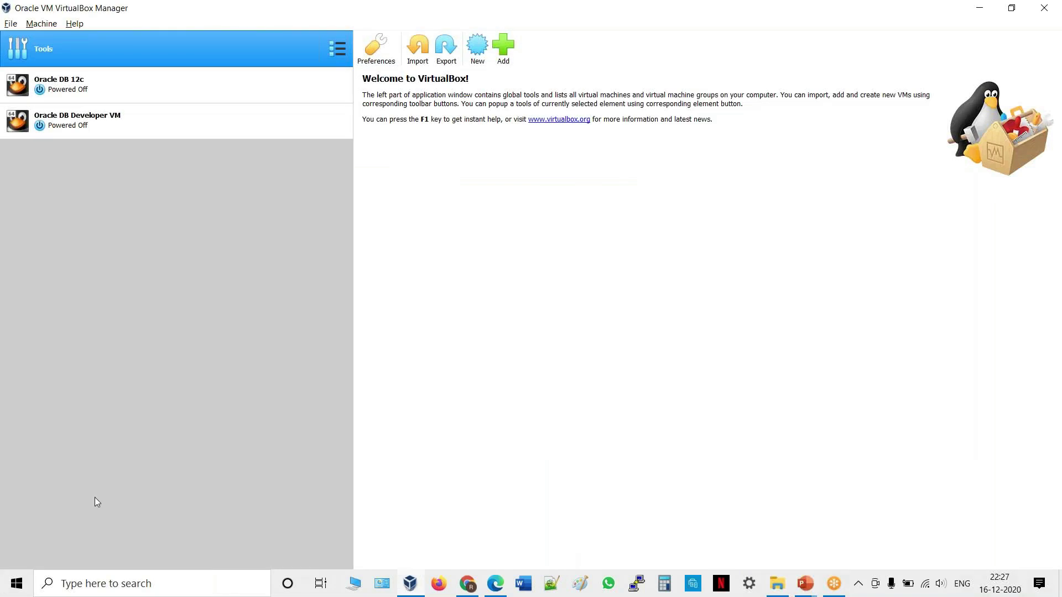
Name the new virtual machine m1-19c-BR so its type becomes Linux, Red Hat (64-bit).
click(480, 55)
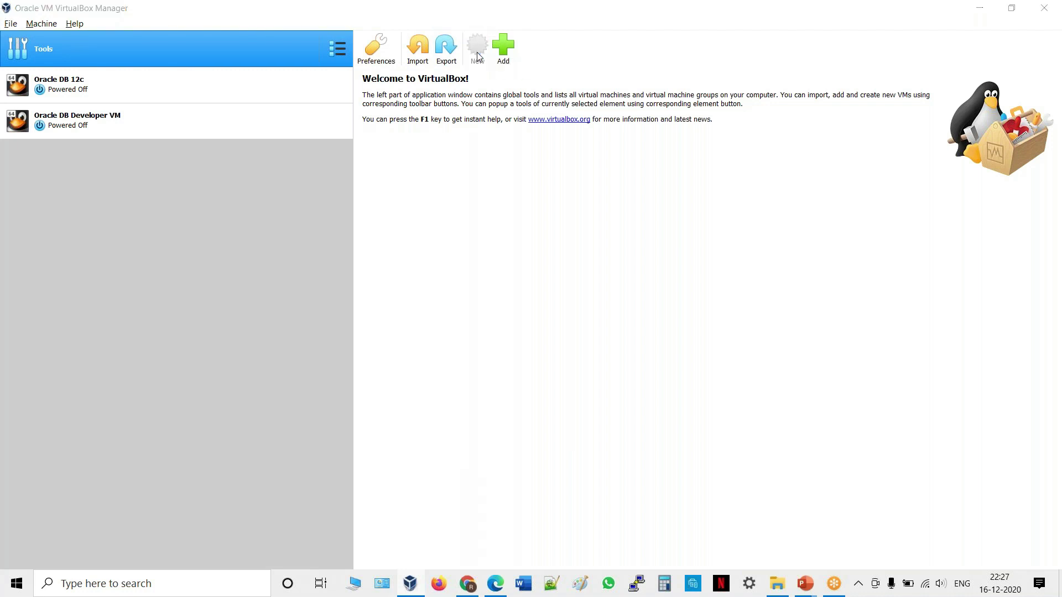
click(489, 297)
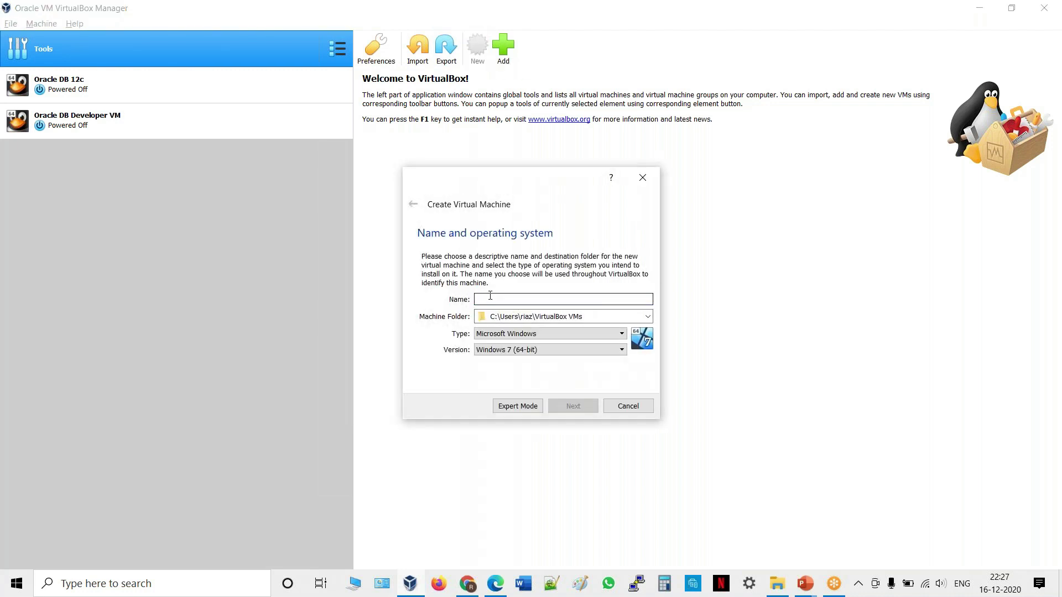
text(rhel)
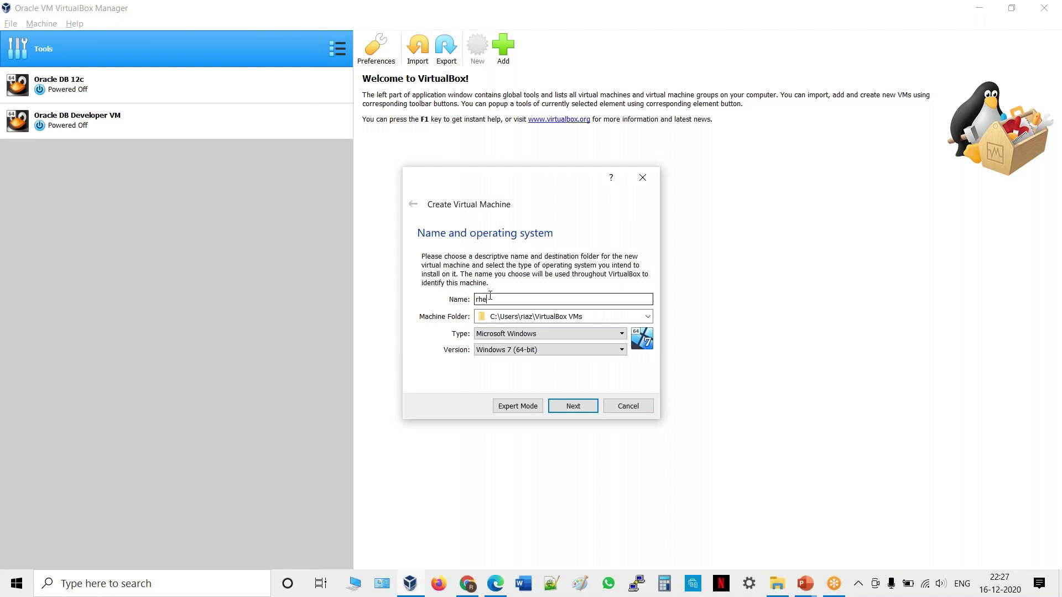
text(-8)
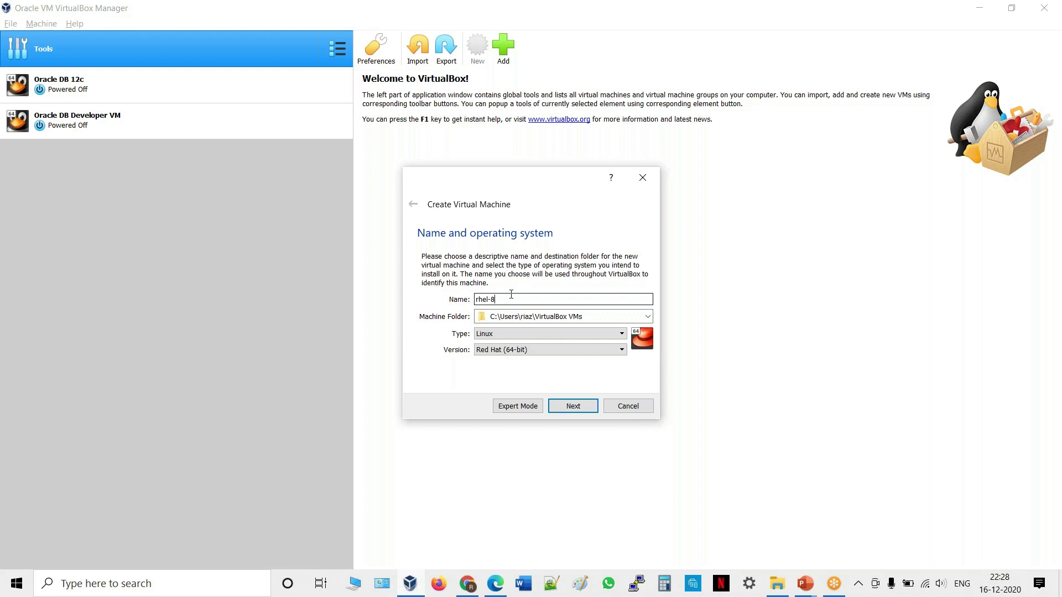
click(511, 294)
key(BackSpace)
key(BackSpace)
key(BackSpace)
key(BackSpace)
key(BackSpace)
key(BackSpace)
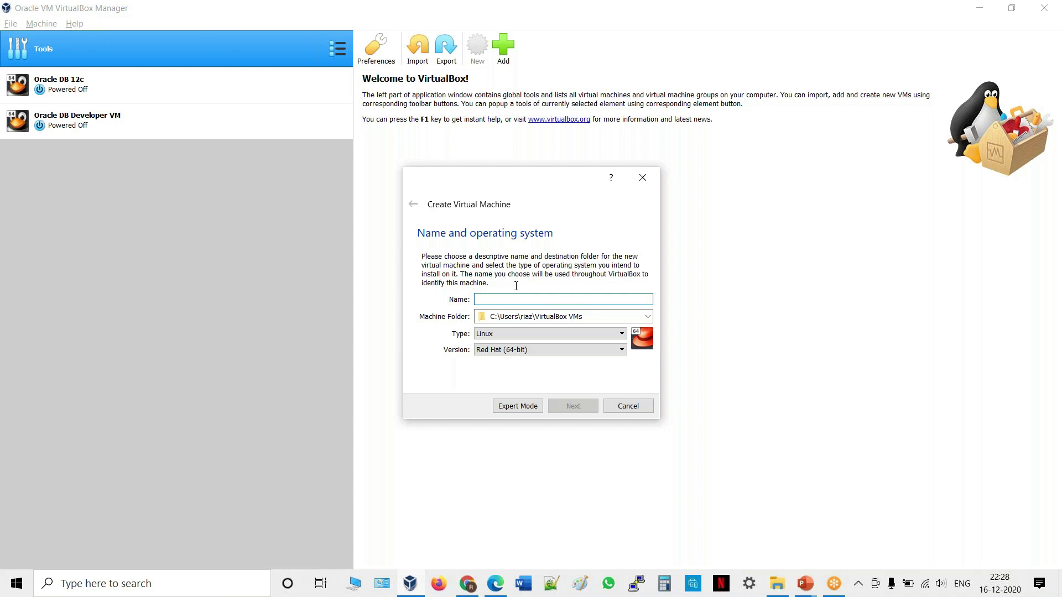
text(1)
key(BackSpace)
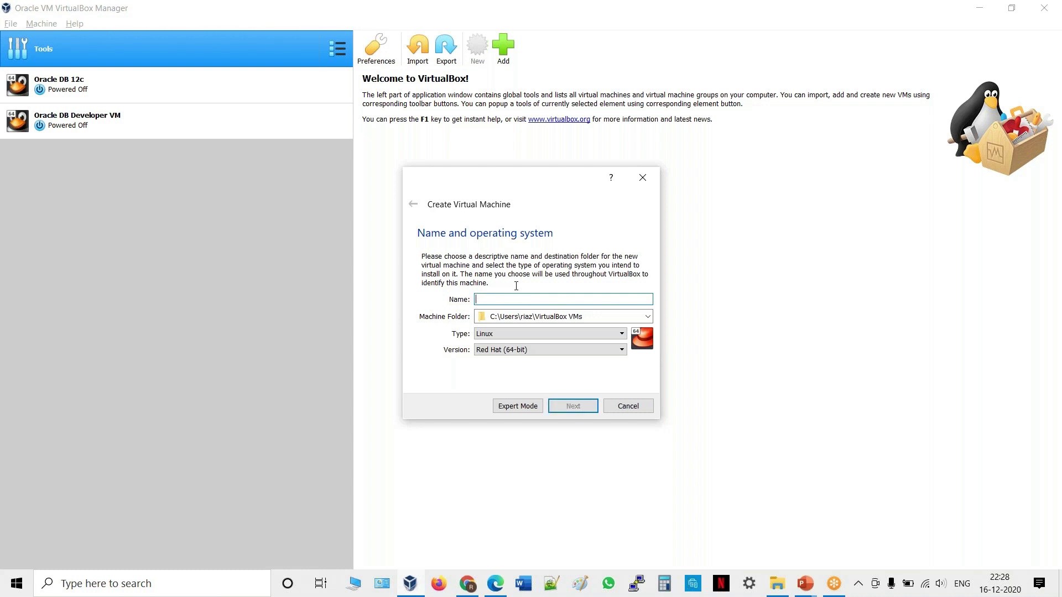
text(1)
key(BackSpace)
text(m1-19c-BR)
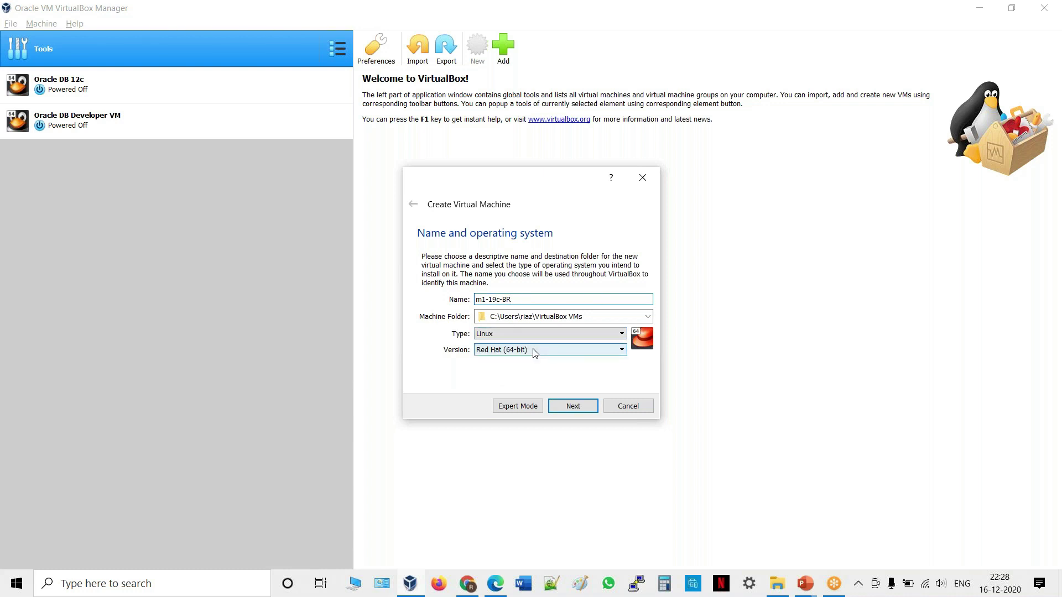
click(574, 407)
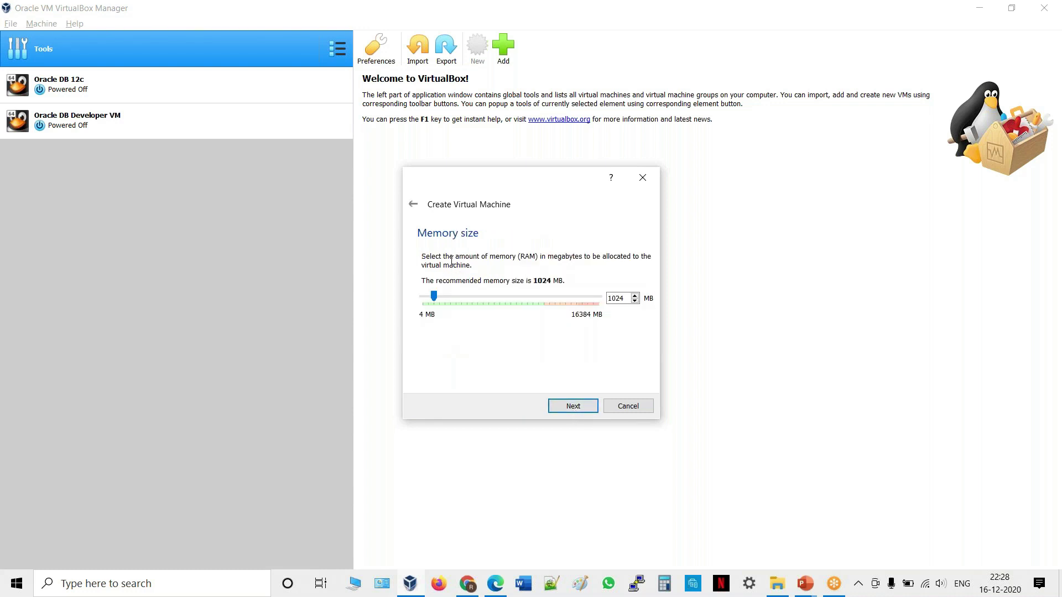
Raise the VM's memory to 8192 MB and choose to create a new virtual hard disk.
drag(434, 297, 512, 313)
click(582, 412)
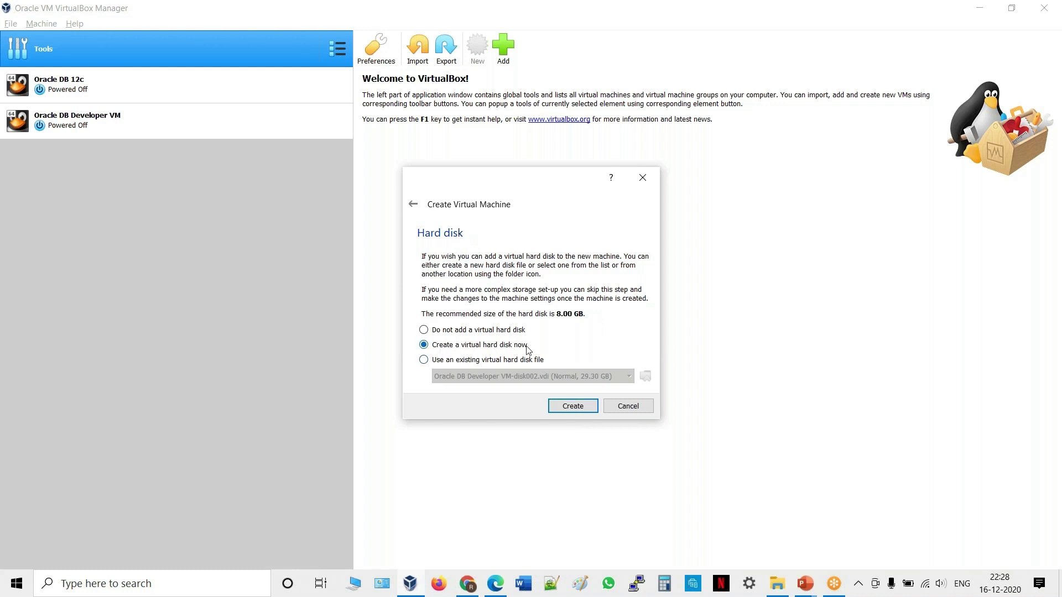
click(573, 408)
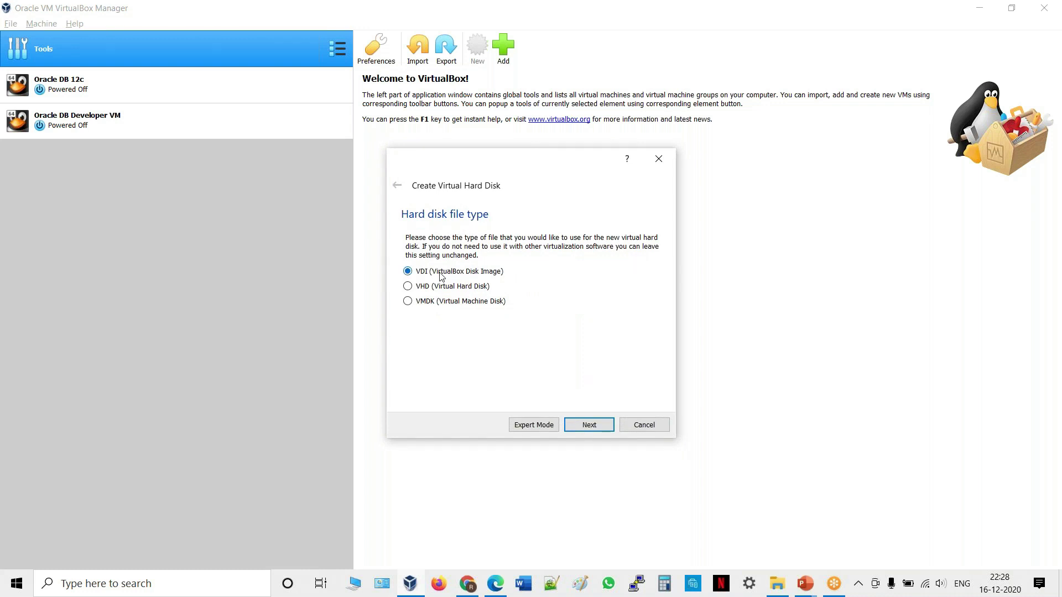
Create a dynamically allocated 20 GB VDI disk in the default location to finish the VM.
click(597, 425)
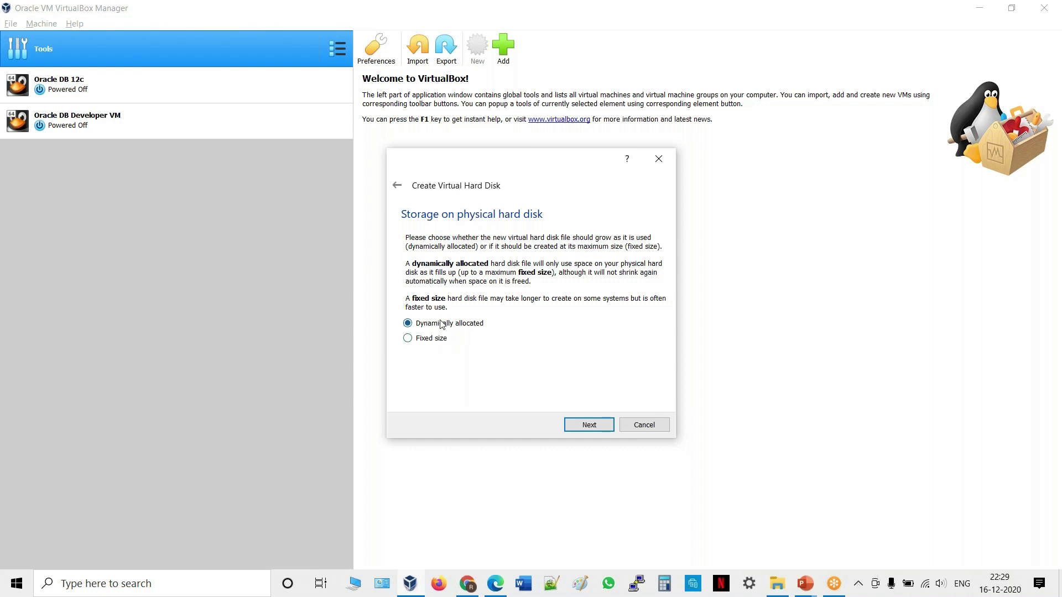
click(589, 425)
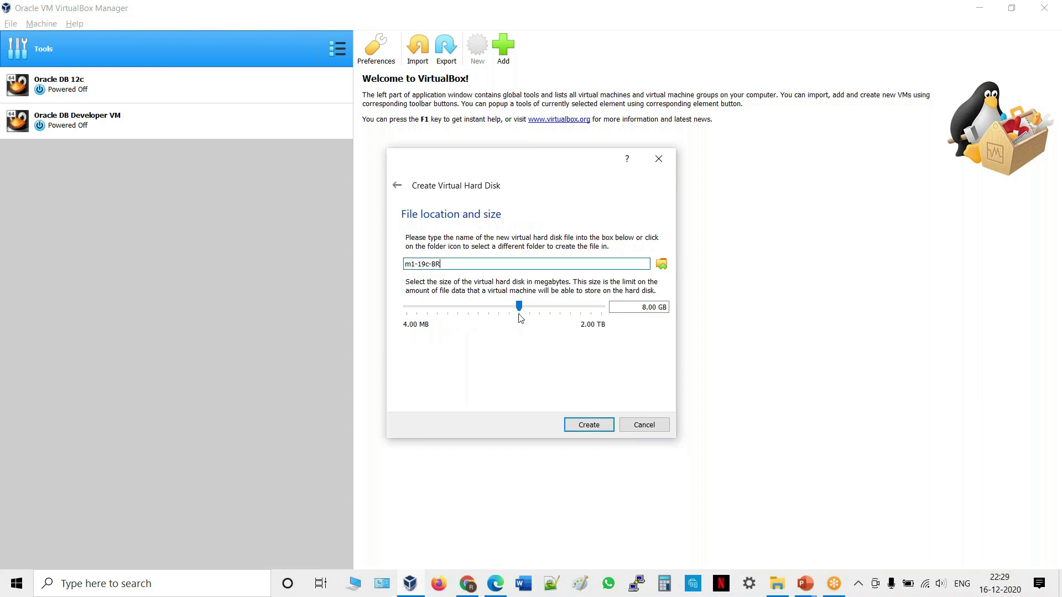
click(662, 265)
drag(591, 162, 444, 159)
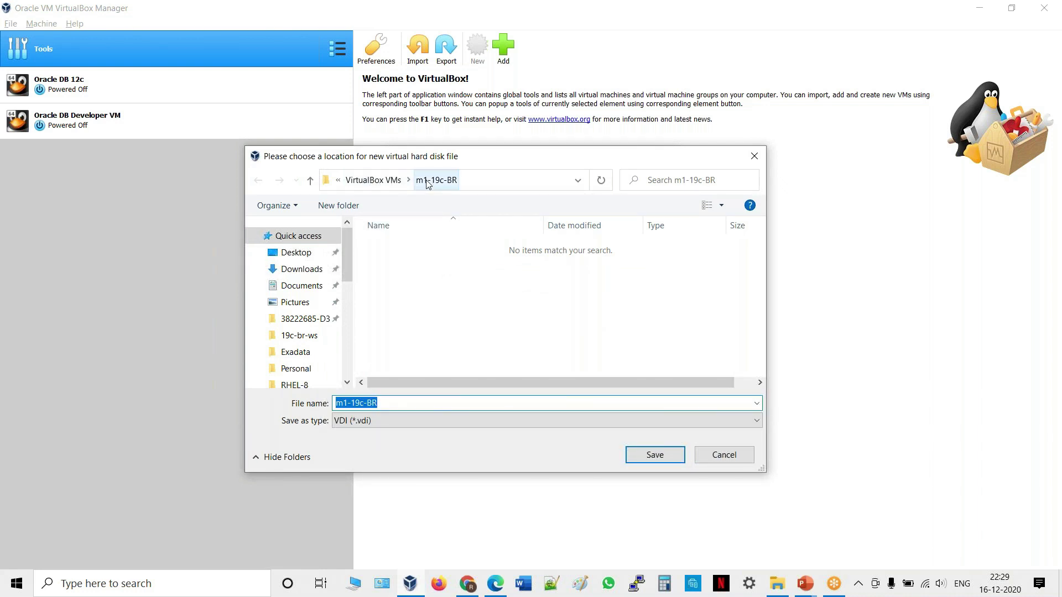
click(716, 458)
click(643, 308)
key(BackSpace)
text(20.00 GB)
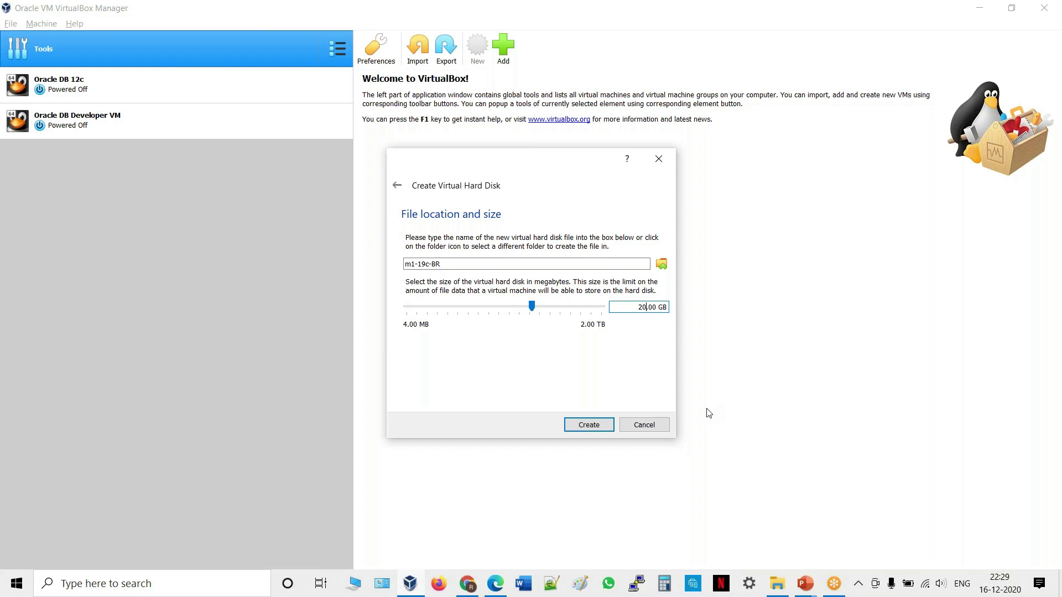
click(589, 425)
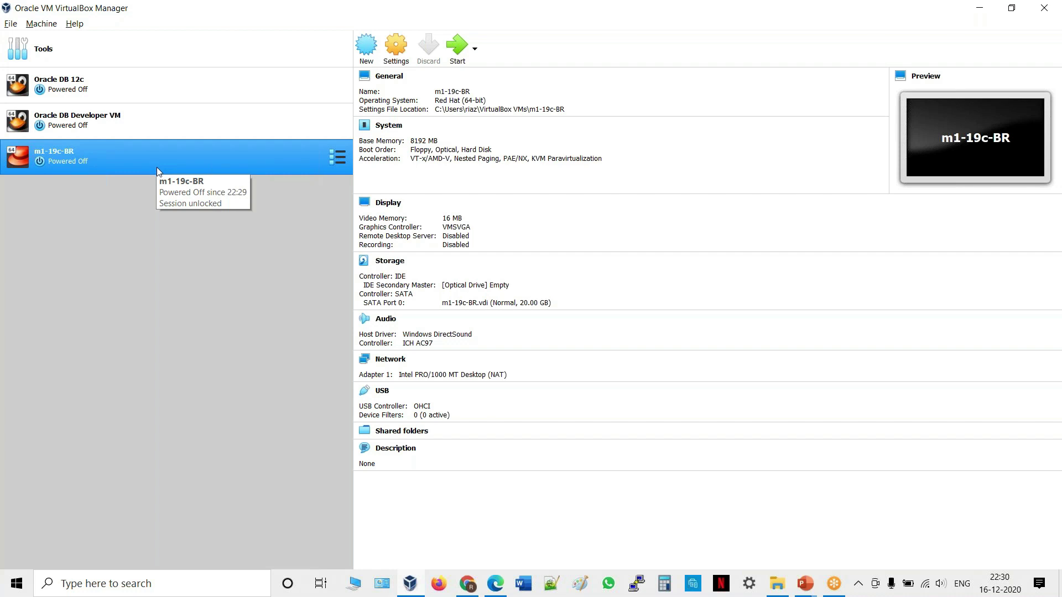
Open the m1-19c-BR VM's Settings from its context menu.
right_click(219, 153)
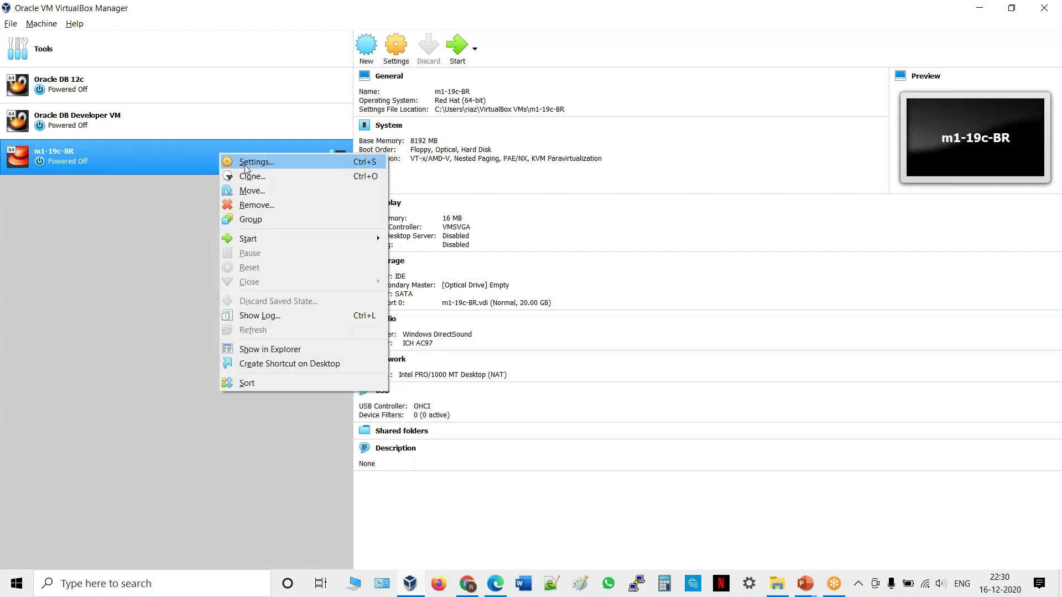
click(401, 49)
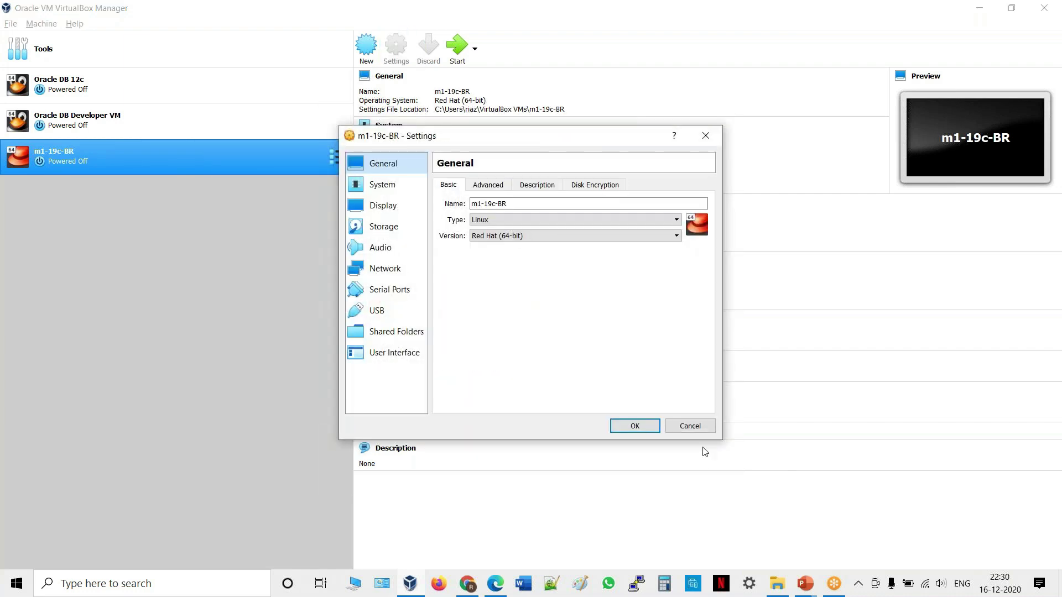
Reopen the m1-19c-BR settings and show the System page's memory and boot order.
click(686, 427)
right_click(178, 154)
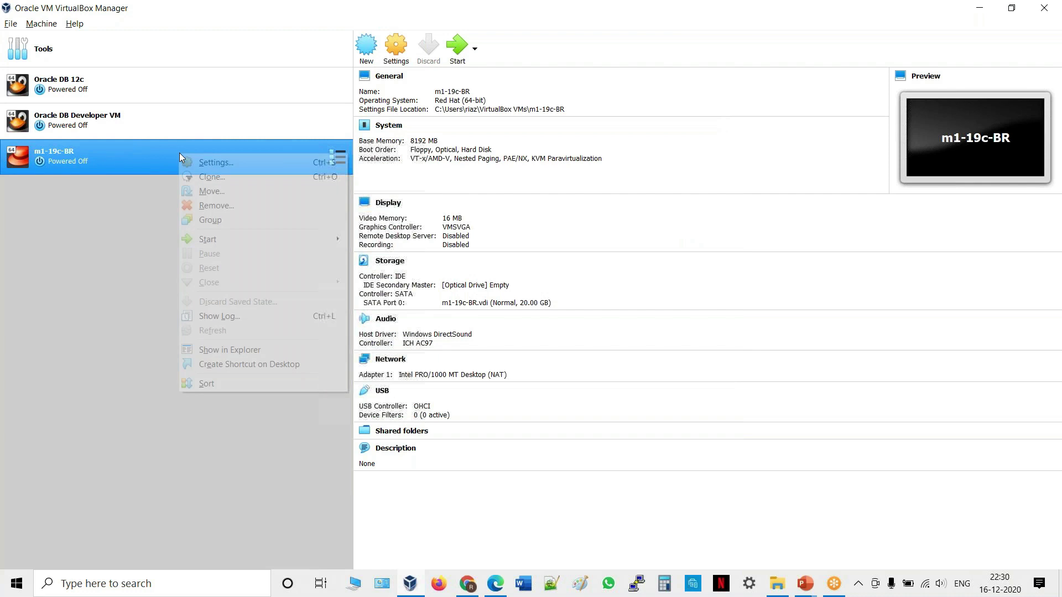
click(211, 164)
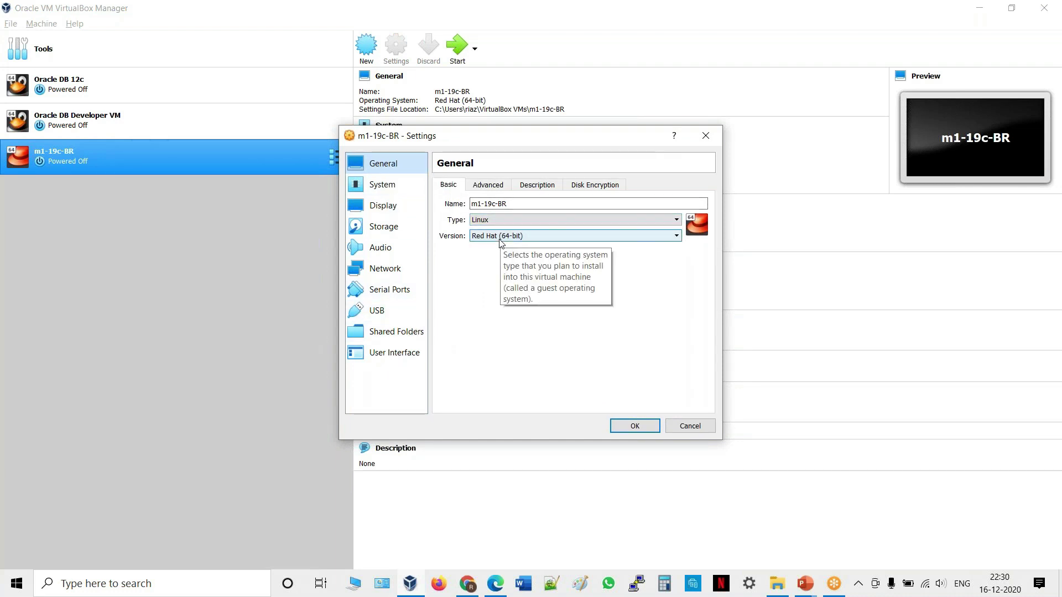
click(387, 189)
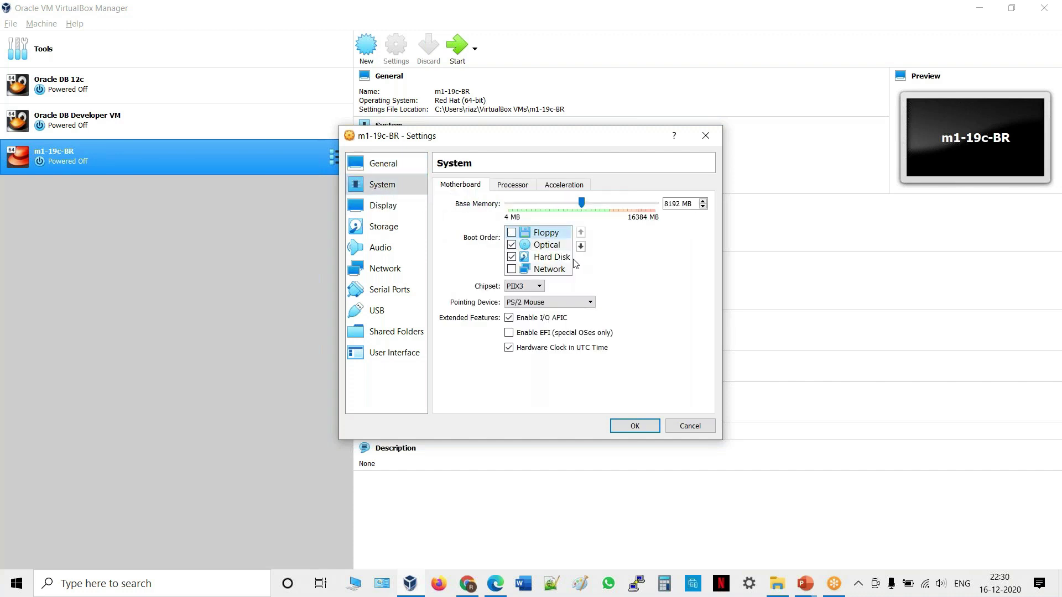
Move Floppy below Hard Disk in the boot order and give the VM 4 processors.
click(581, 247)
click(581, 246)
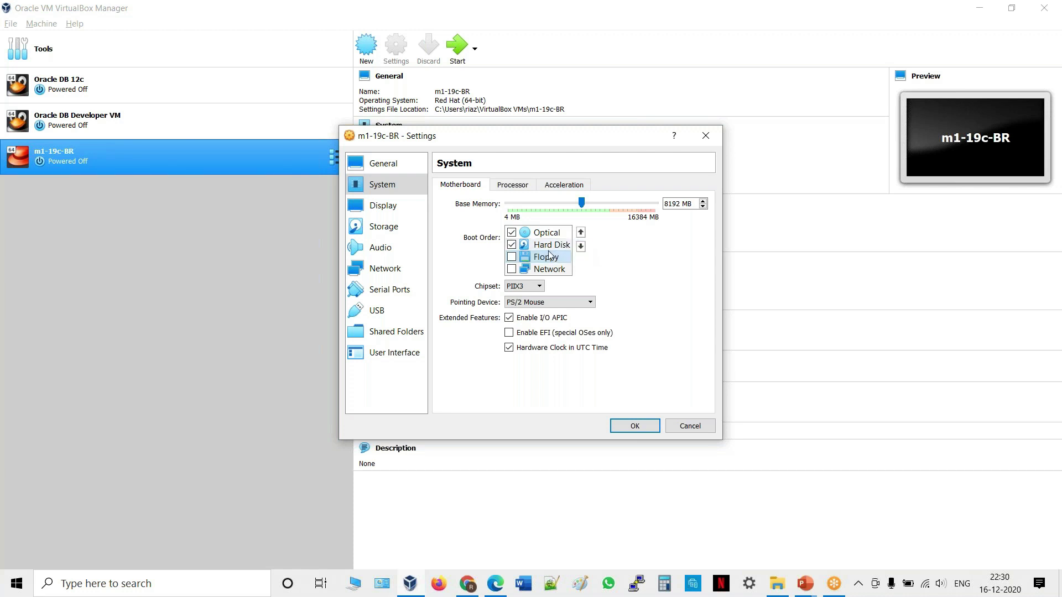
click(512, 186)
drag(507, 203, 552, 206)
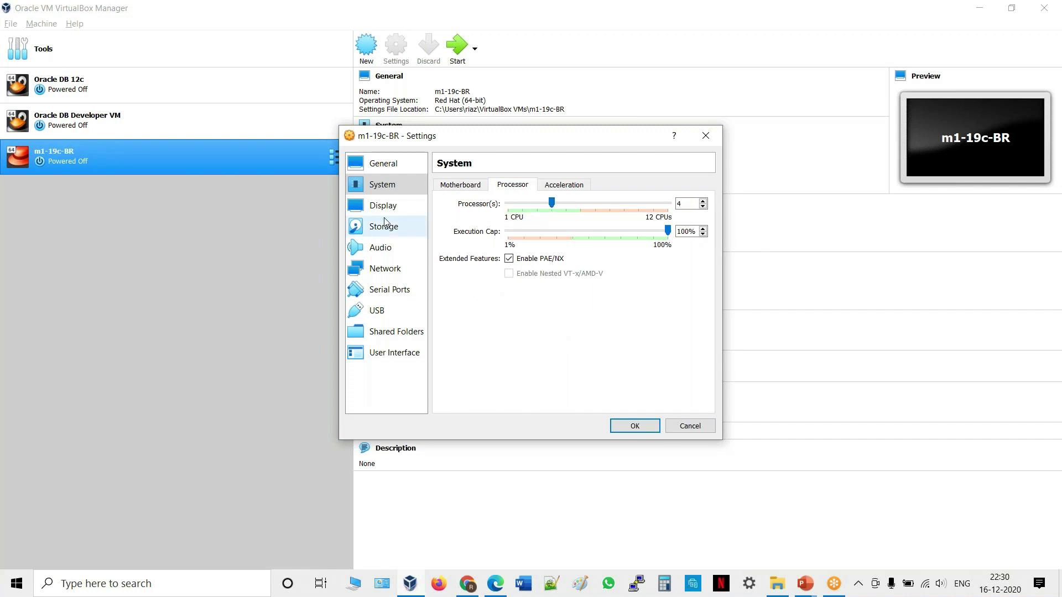
click(459, 187)
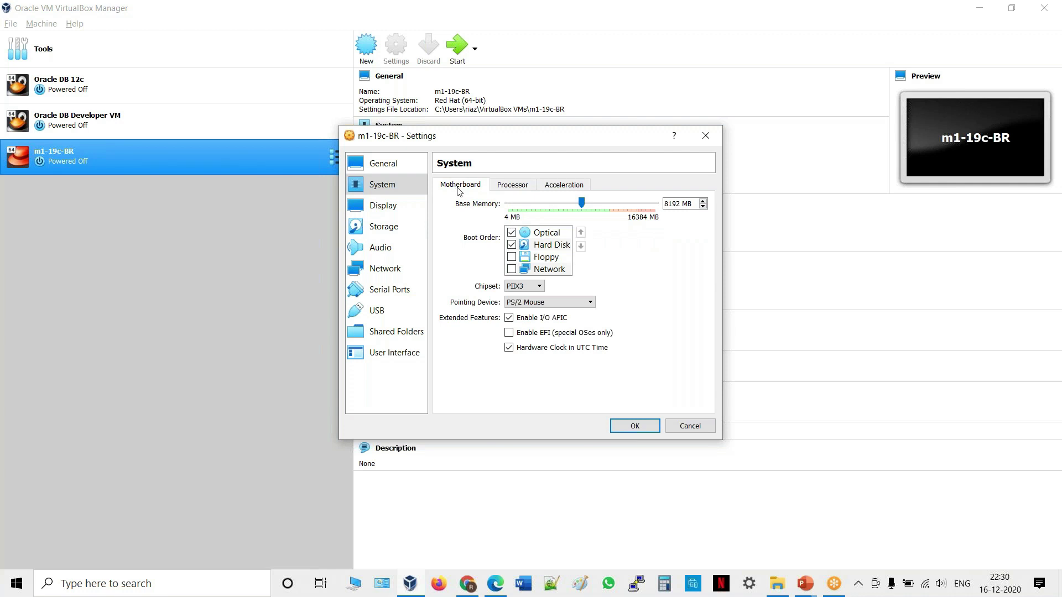
click(382, 207)
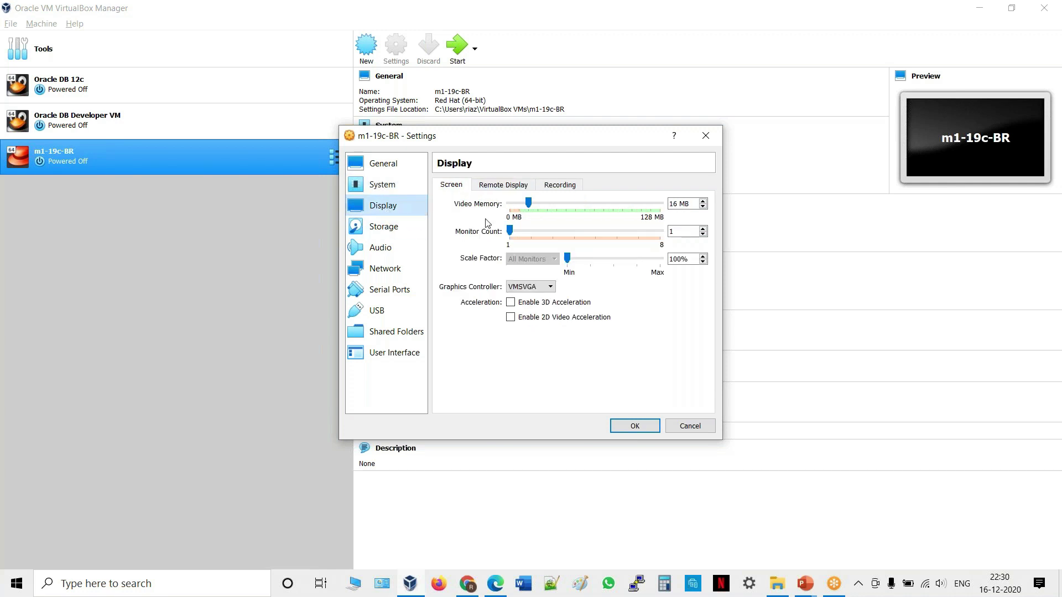
Set the display scale factor to 200%.
click(670, 258)
key(Delete)
text(2)
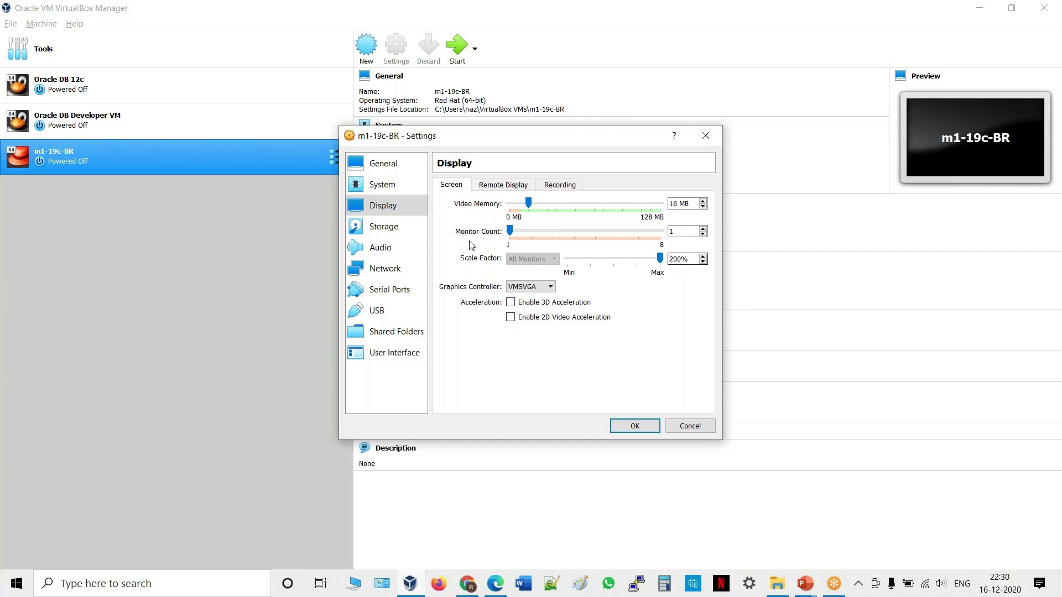
Load rhel-8.2-x86_64-dvd.iso from the Software folder into the empty IDE optical drive.
click(386, 227)
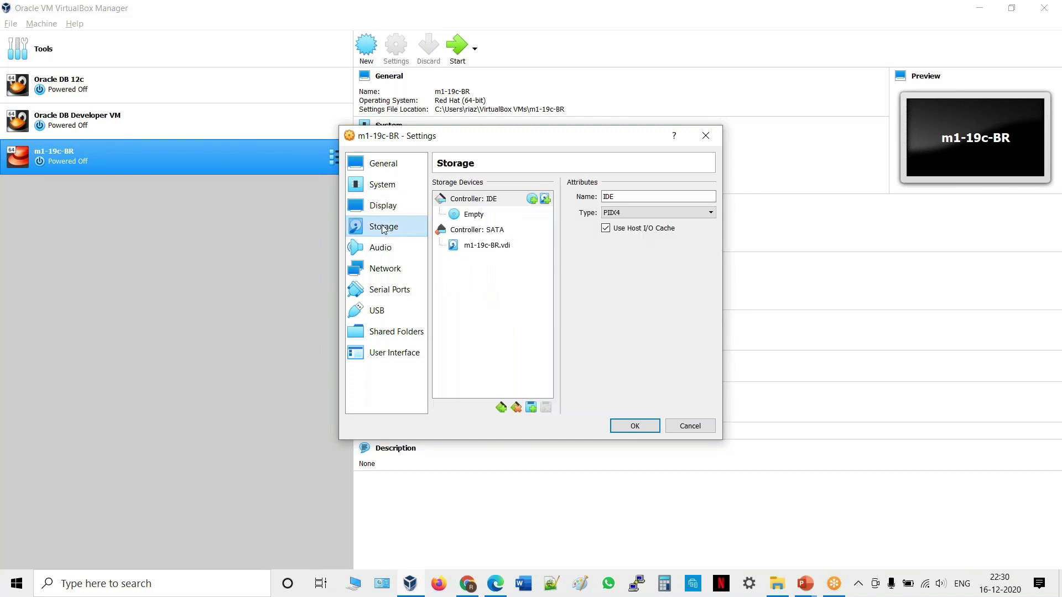
click(472, 216)
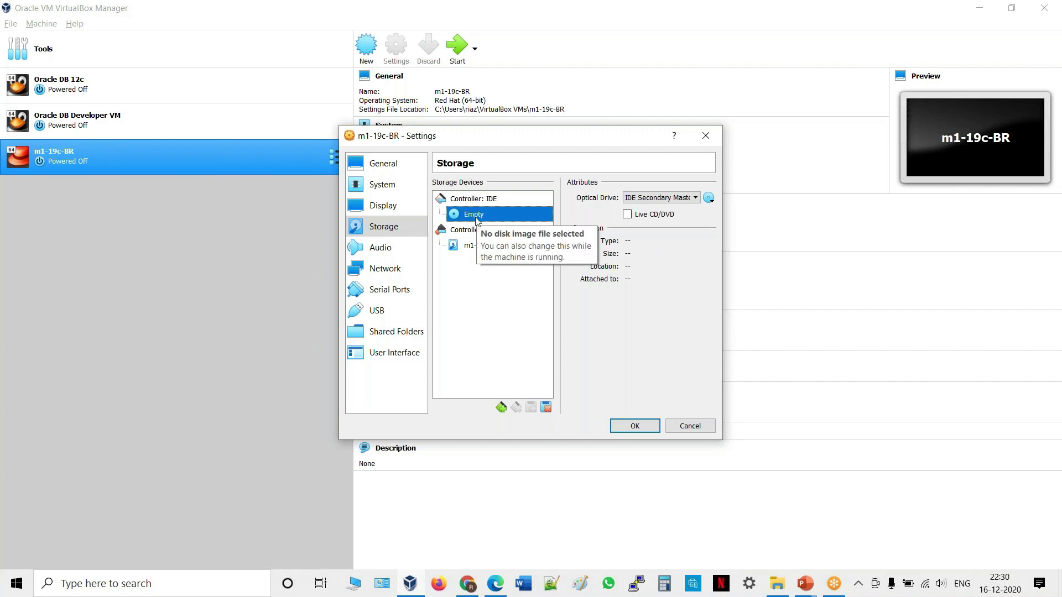
click(710, 199)
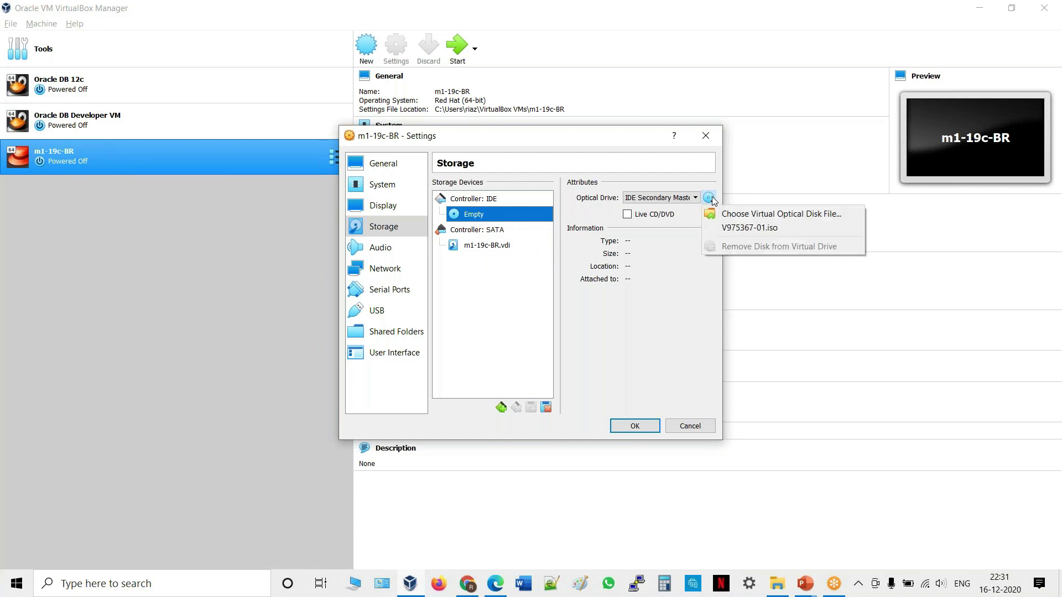
click(738, 214)
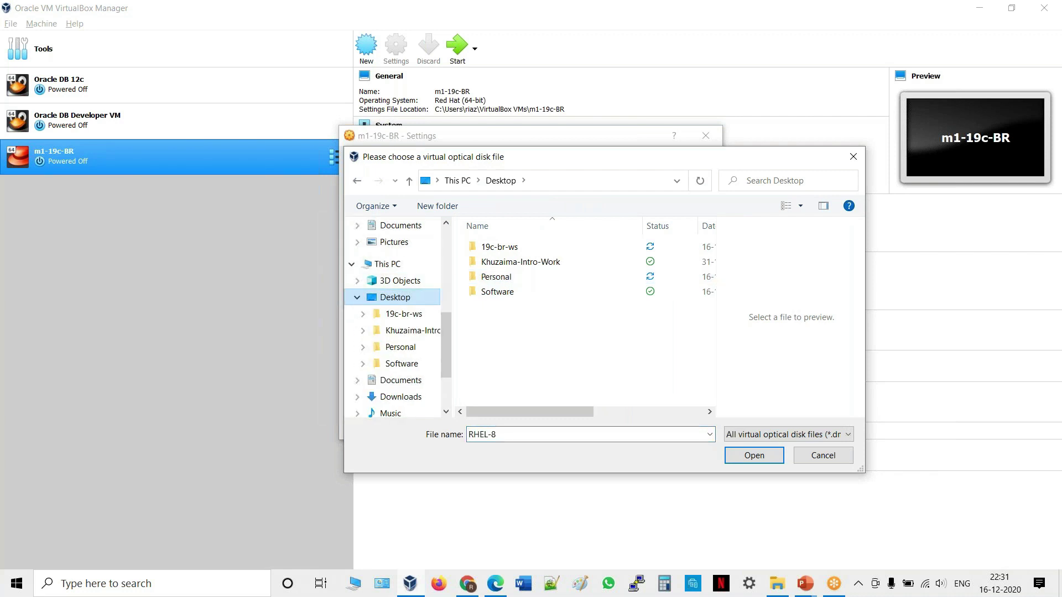
double_click(503, 293)
click(519, 250)
click(754, 453)
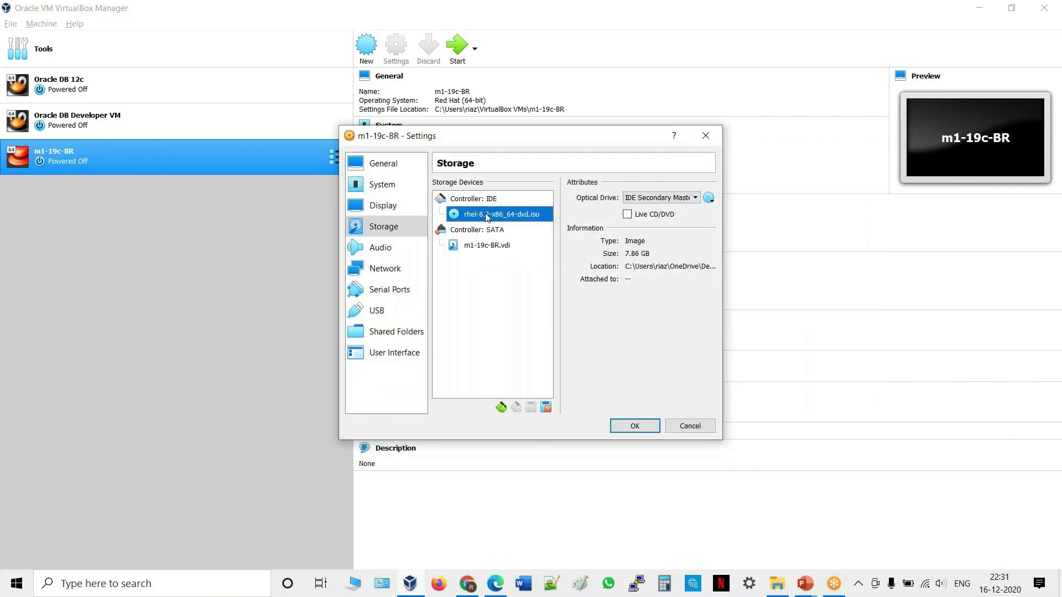
Disable audio for m1-19c-BR, review the remaining settings pages, save, and start the VM.
click(395, 254)
click(436, 183)
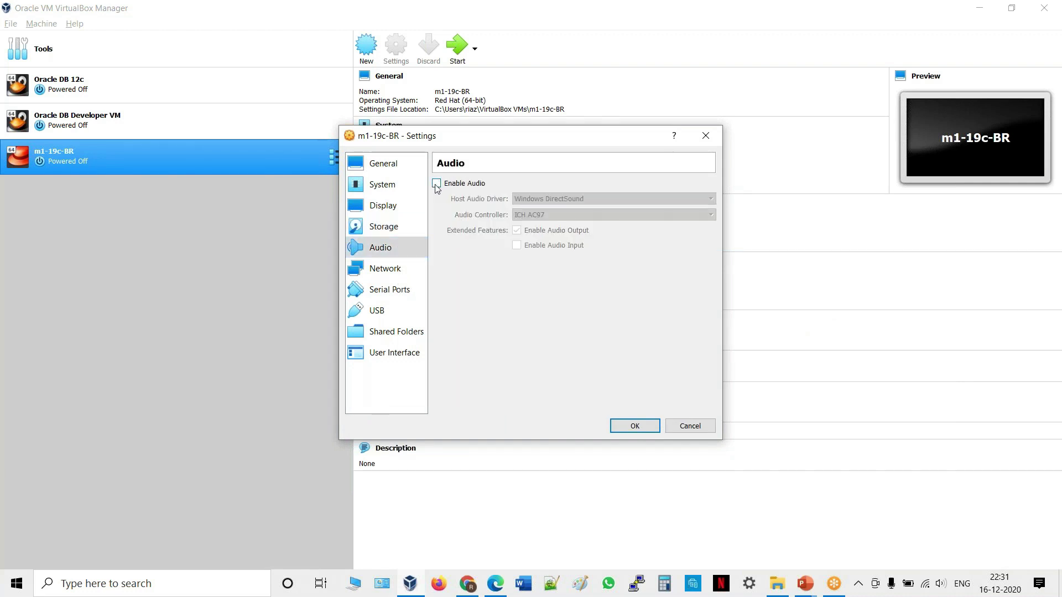
click(396, 277)
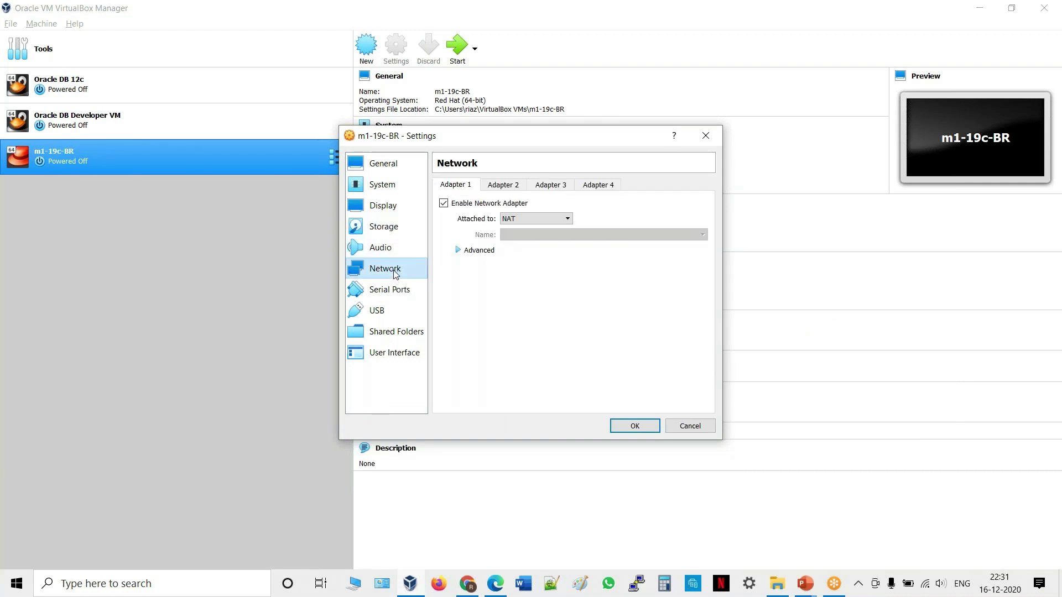
click(394, 299)
click(389, 313)
click(390, 334)
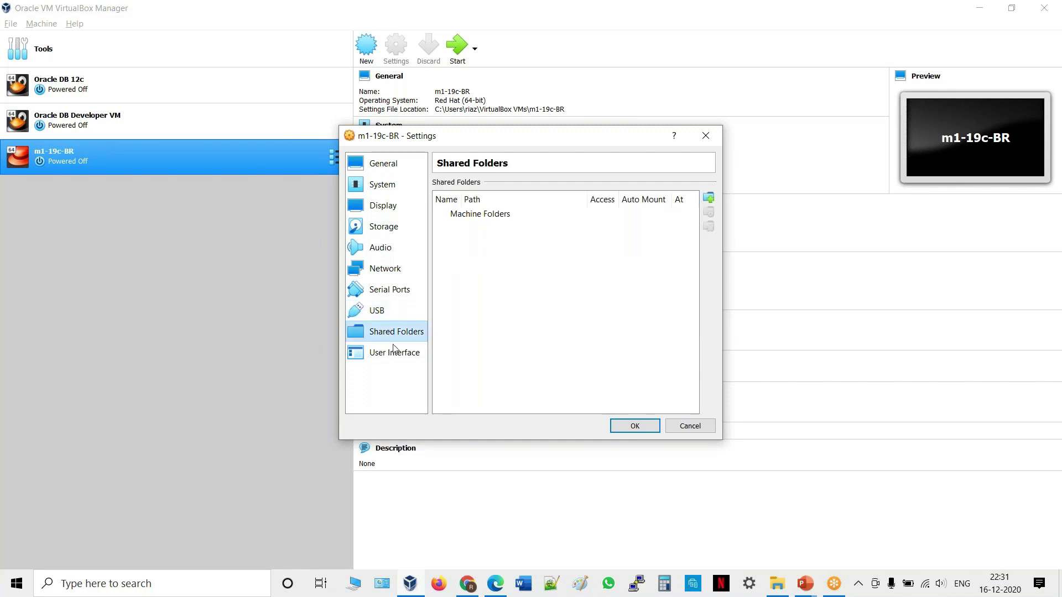
click(395, 355)
click(636, 427)
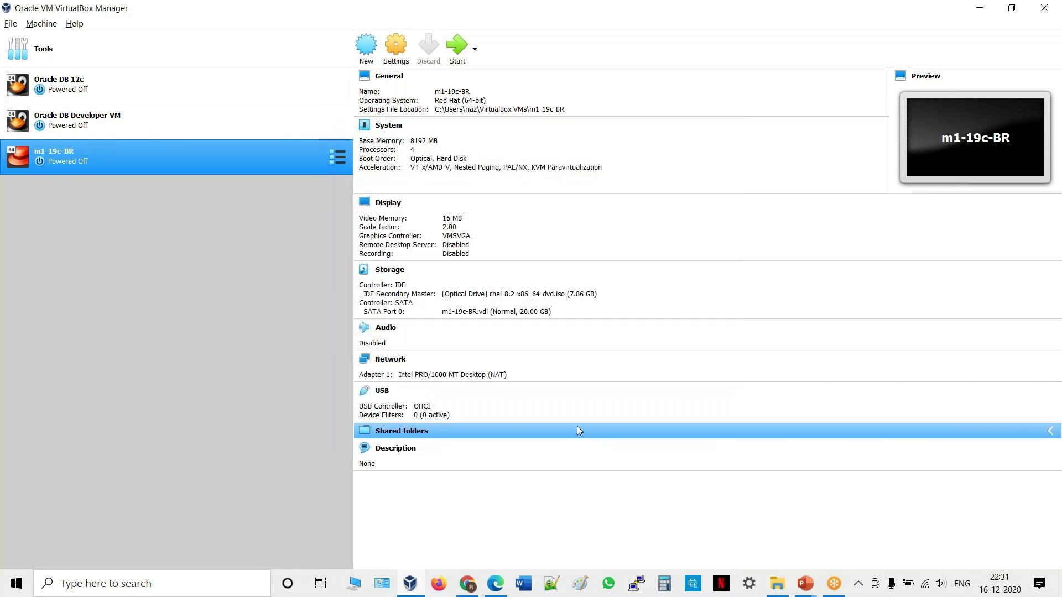
click(459, 46)
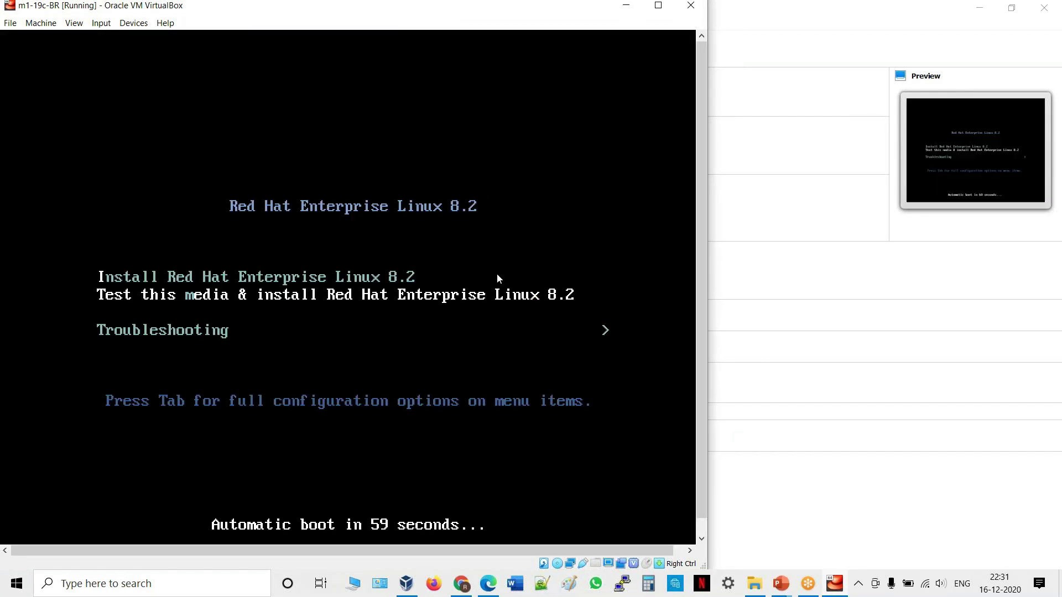
Boot 'Test this media & install', then abort the media check to reach the graphical installer.
key(Return)
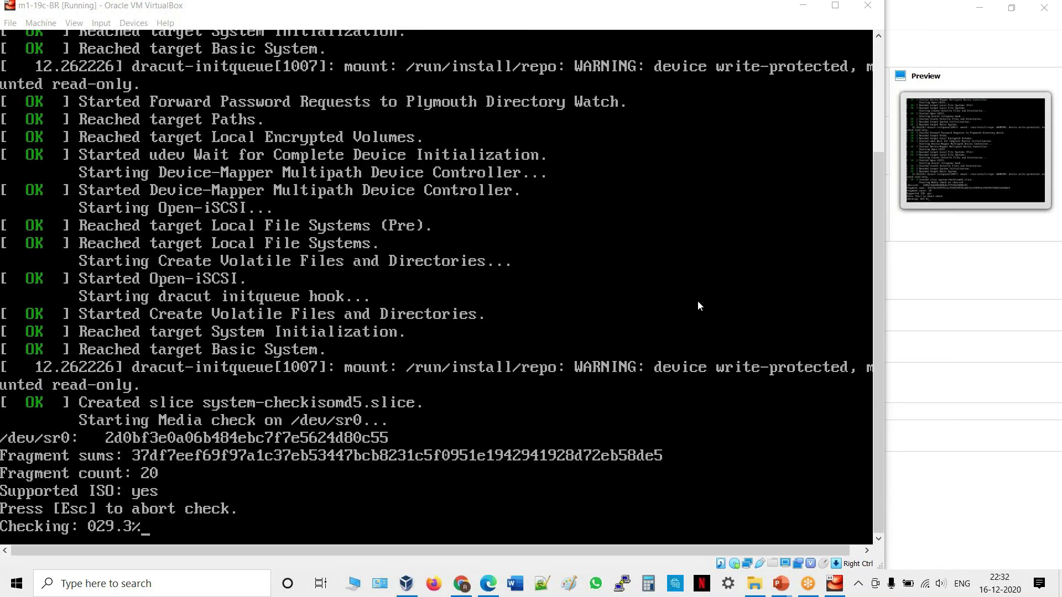
click(669, 414)
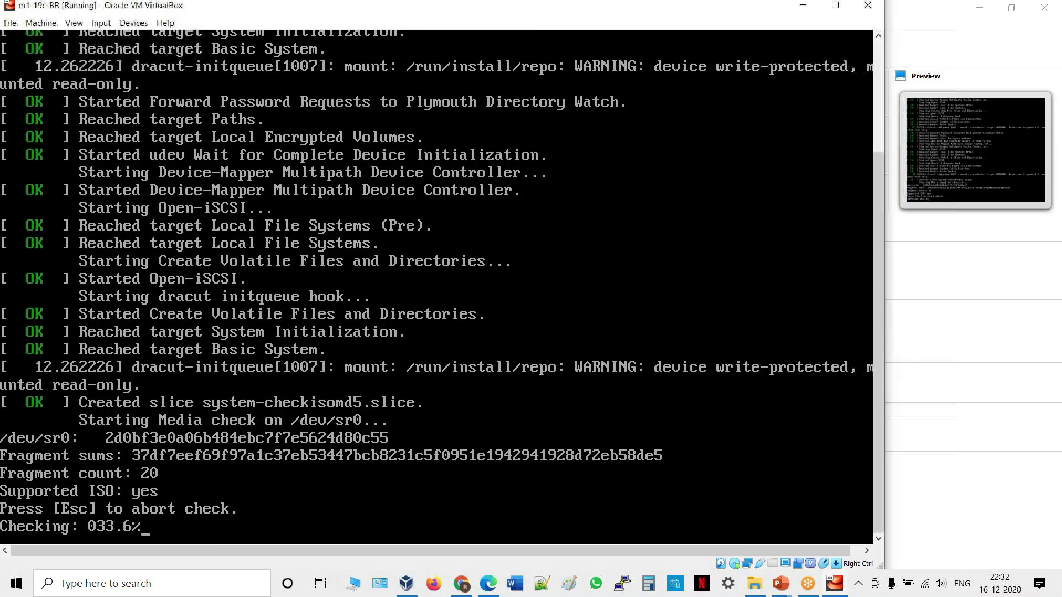
key(Escape)
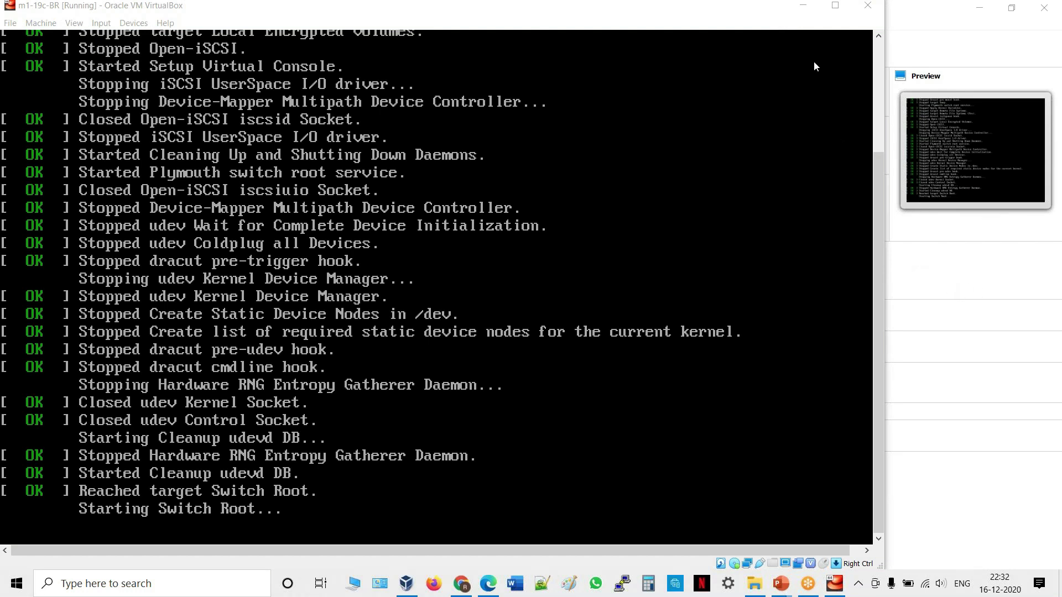
click(651, 282)
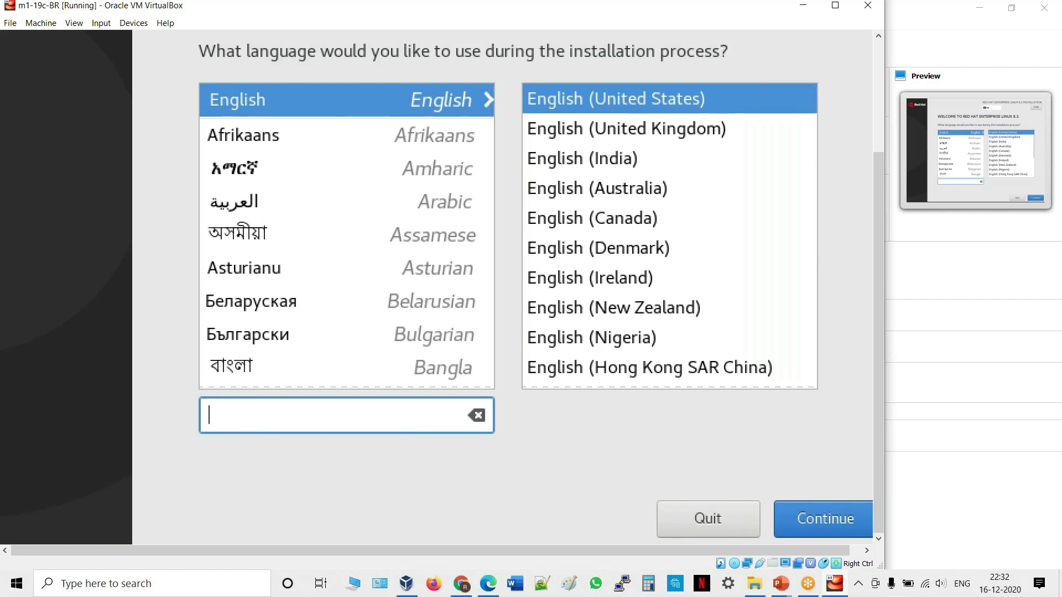
Continue with English (United States) to the Installation Summary.
key(alt)
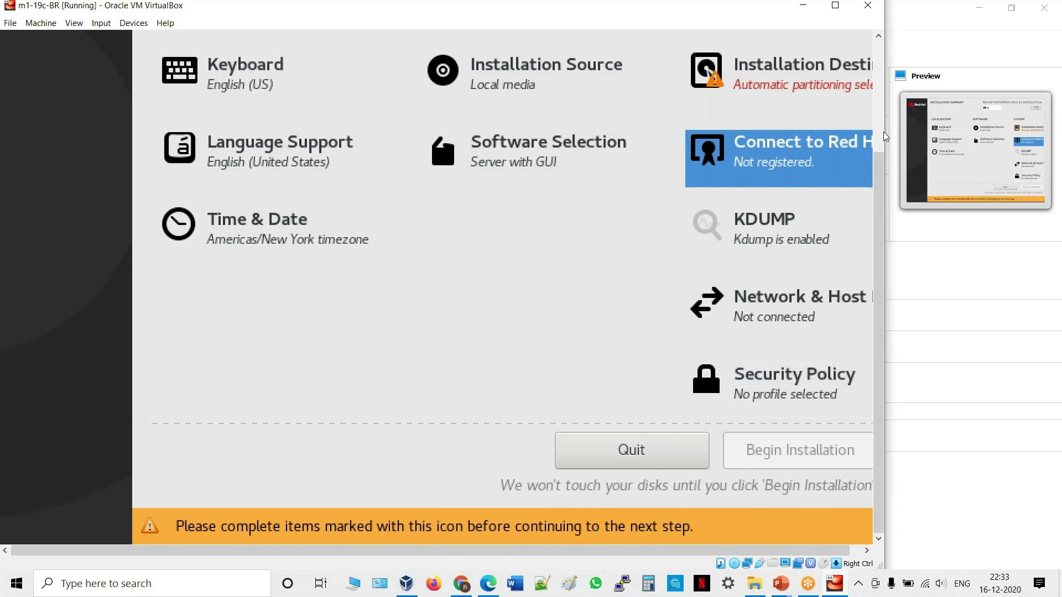
click(882, 57)
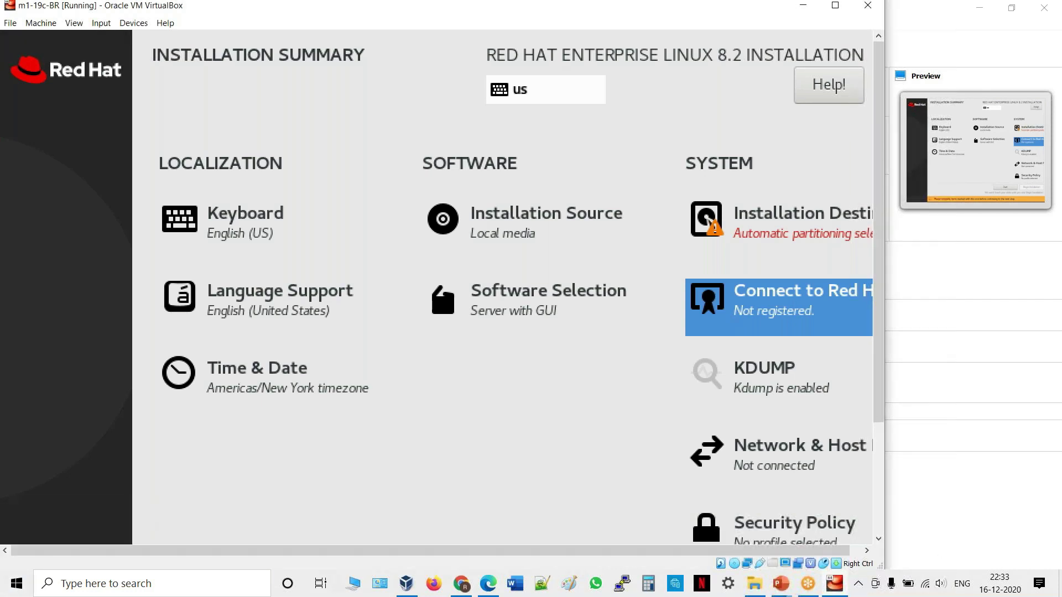
key(Tab)
key(Tab)
key(Tab)
key(Tab)
key(Tab)
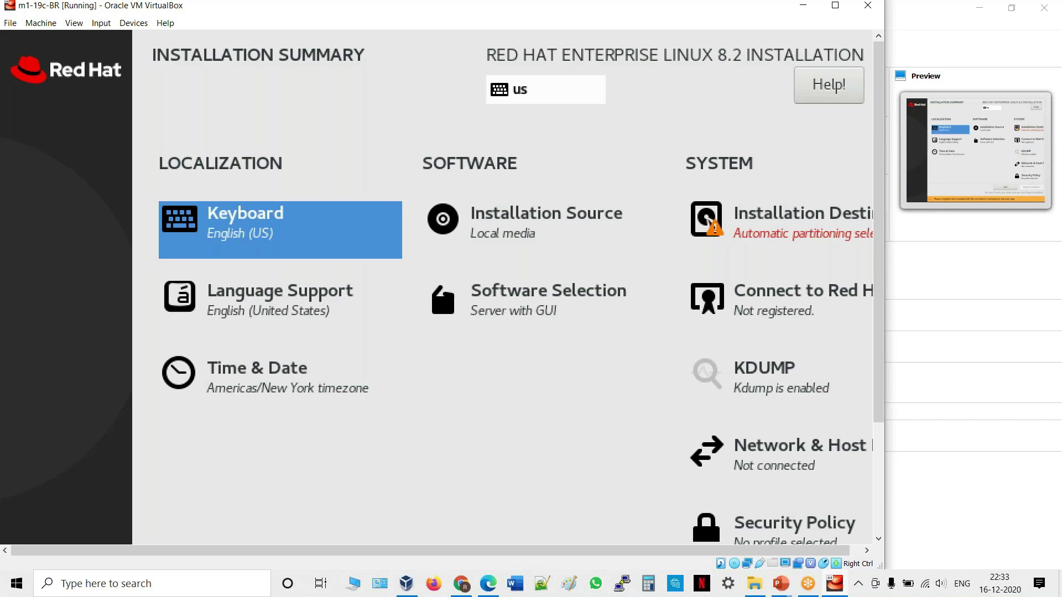
key(Return)
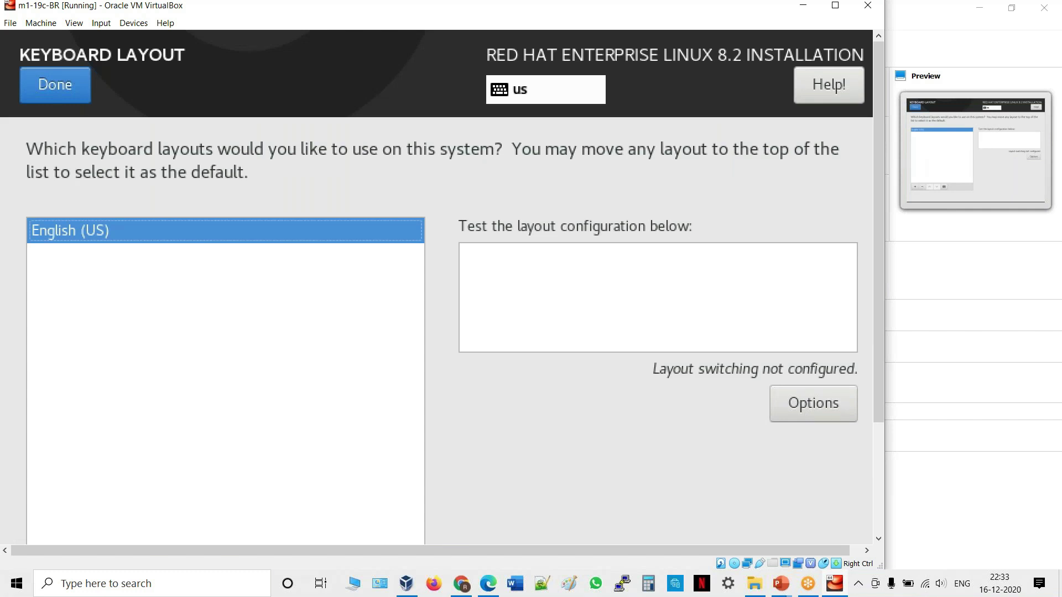
key(alt+d)
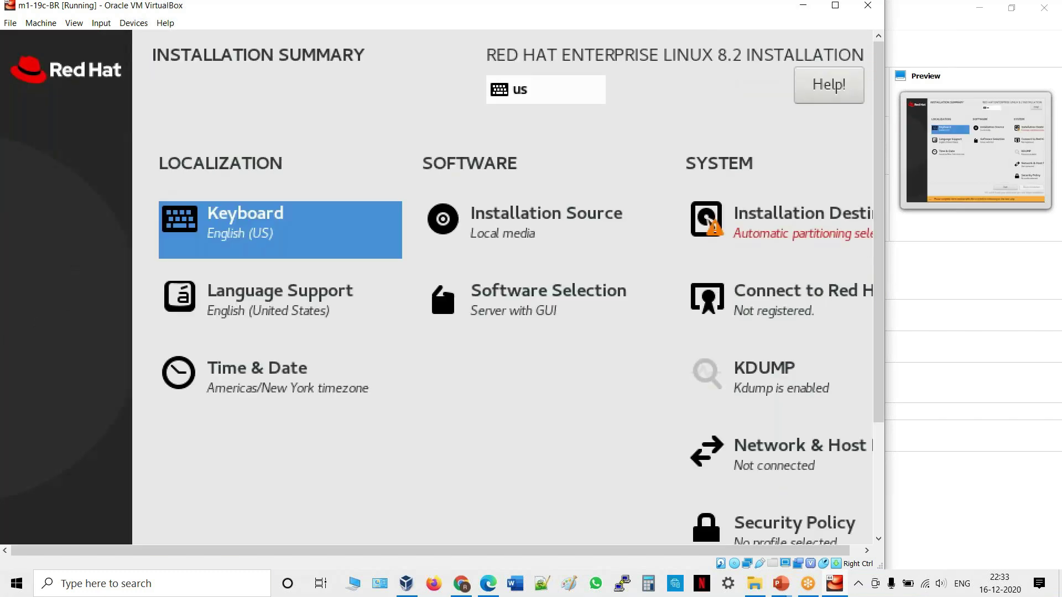
key(Right)
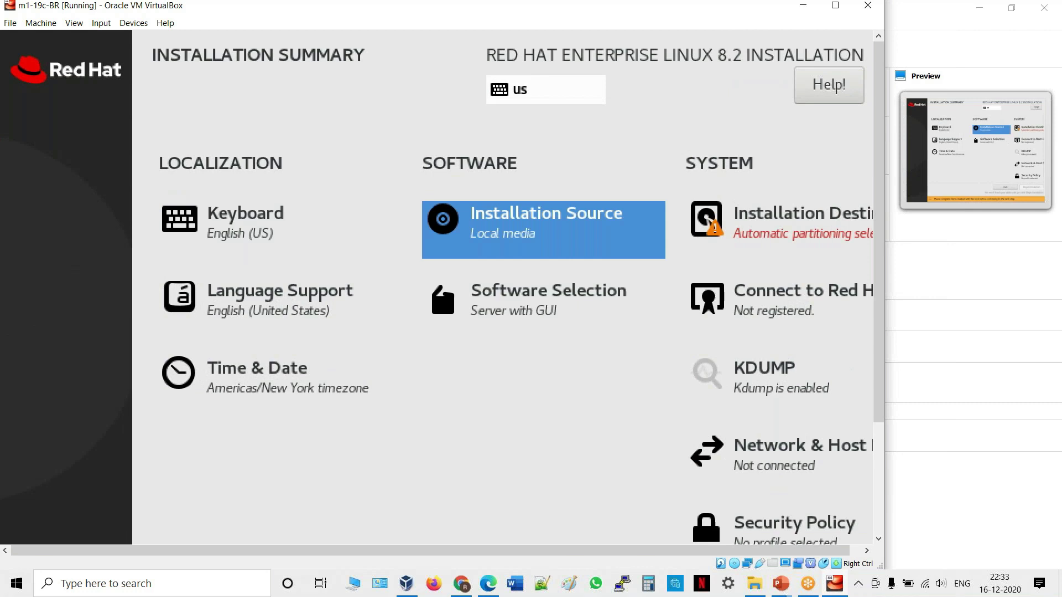
key(Return)
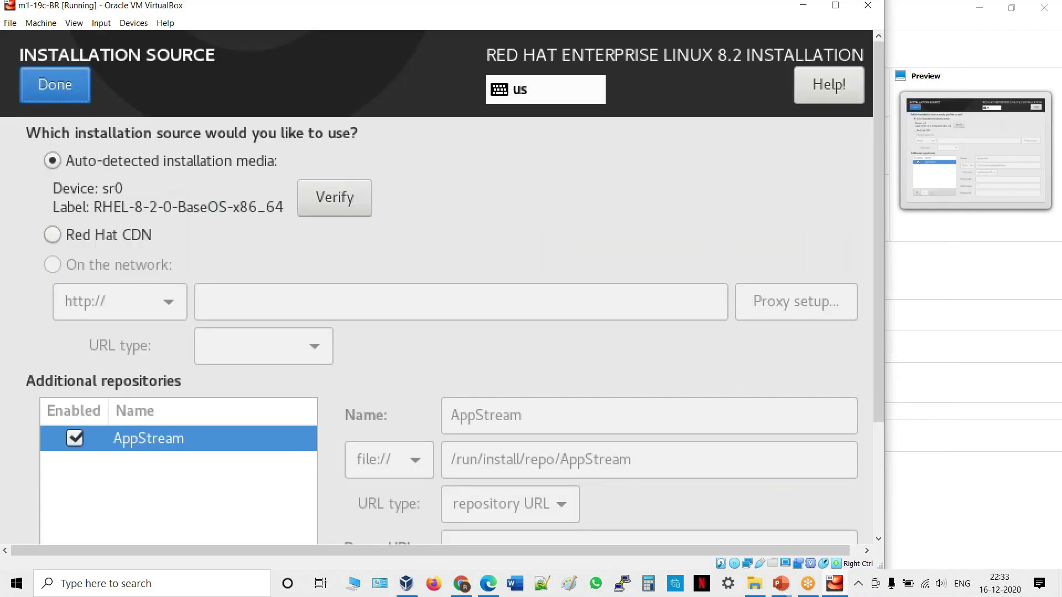
key(alt+d)
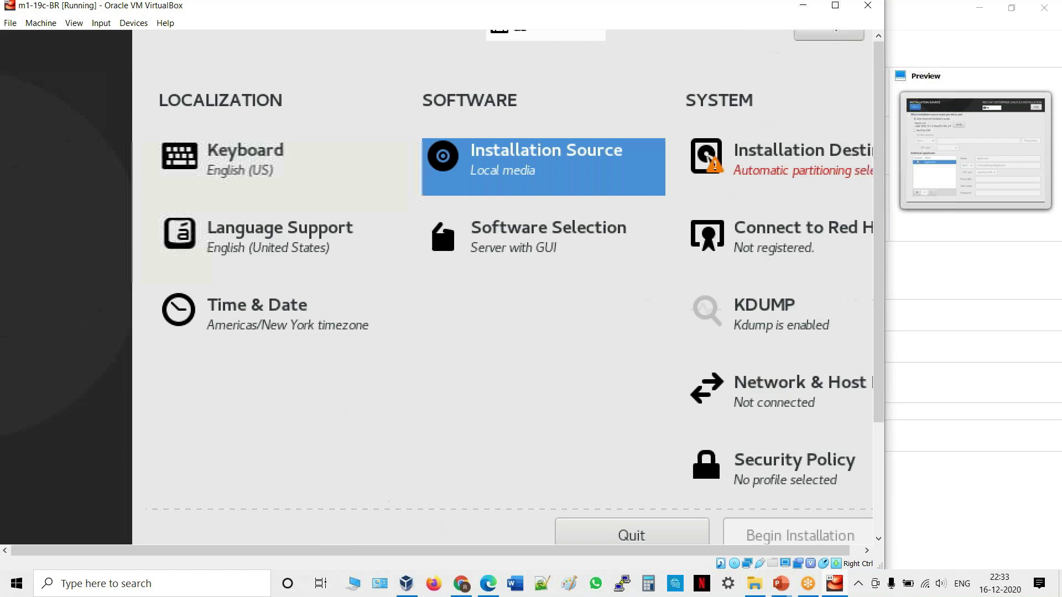
key(Tab)
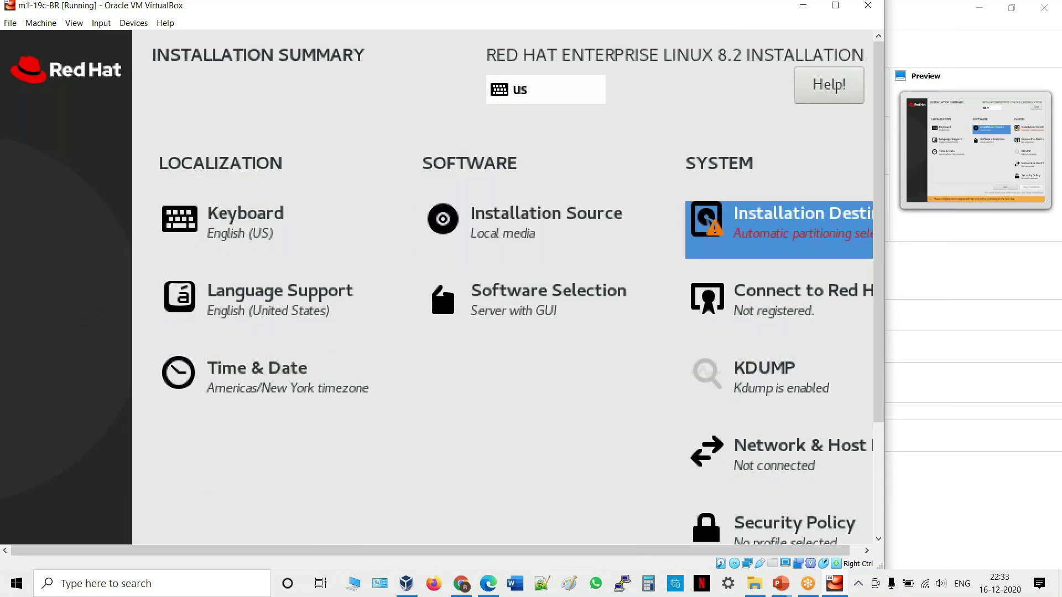
Confirm the 20 GiB VBOX hard disk as install destination, then open Language Support.
key(Return)
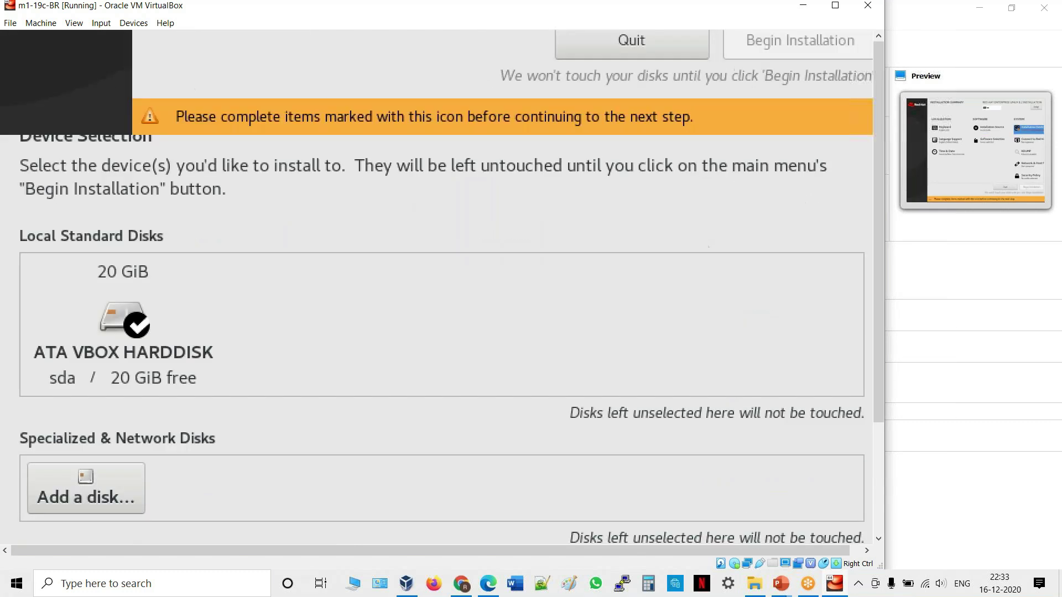
key(Tab)
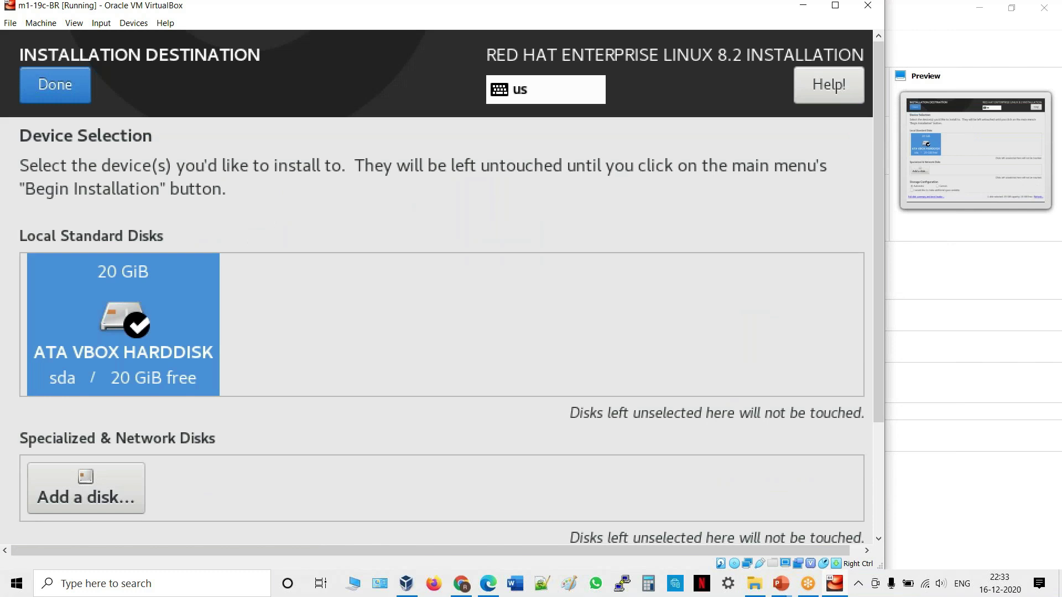
key(space)
key(space)
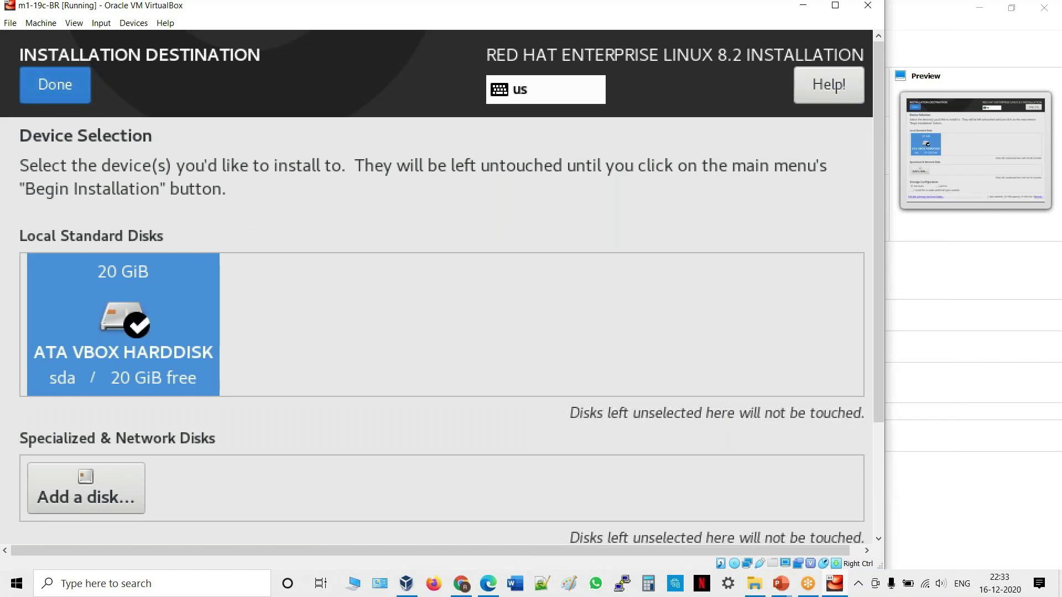
key(alt+d)
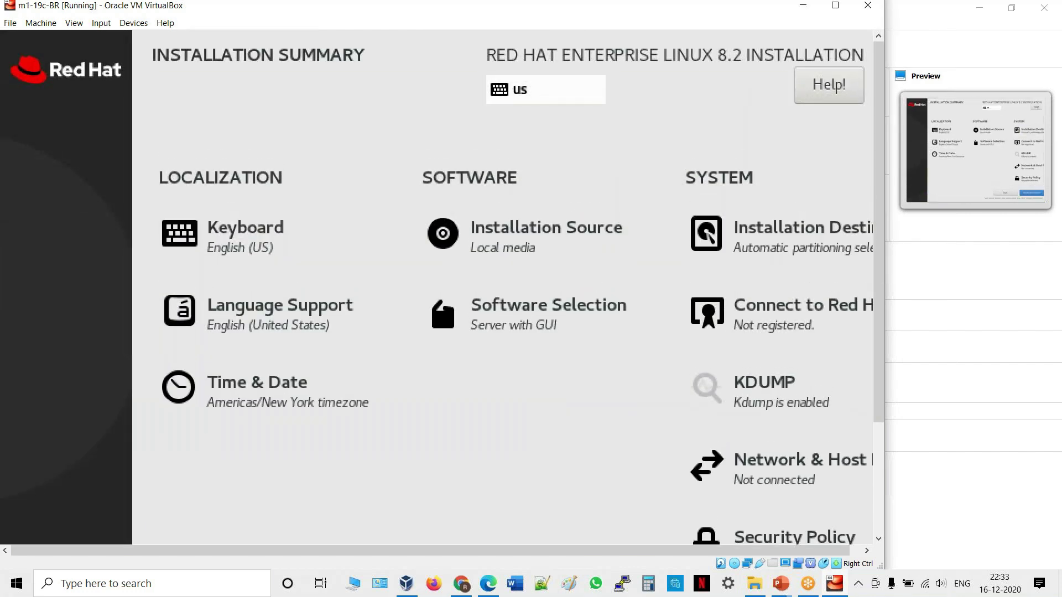
key(Tab)
key(Tab)
key(Tab)
key(Tab)
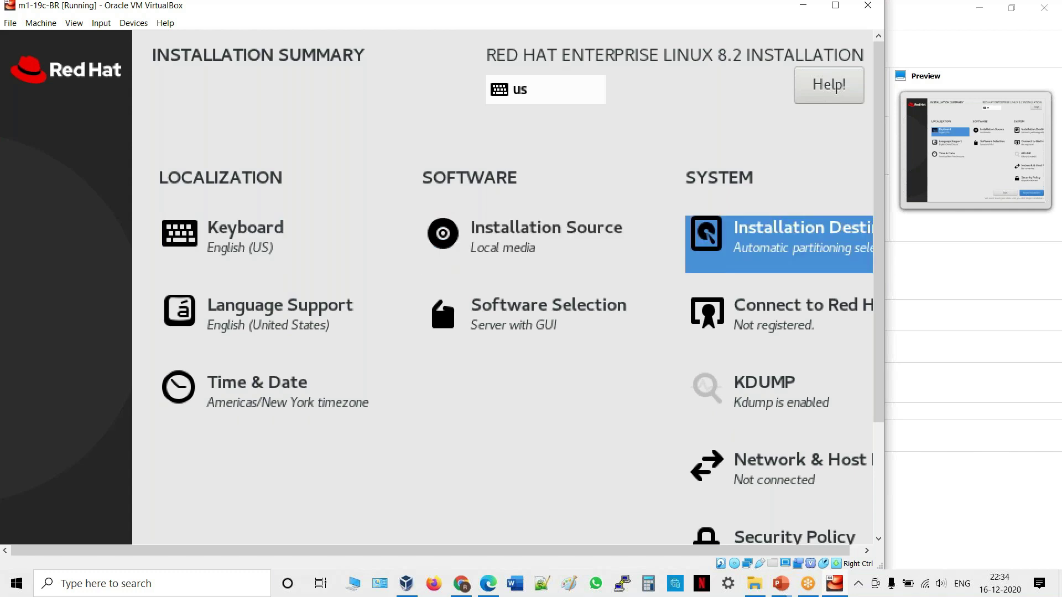
key(Return)
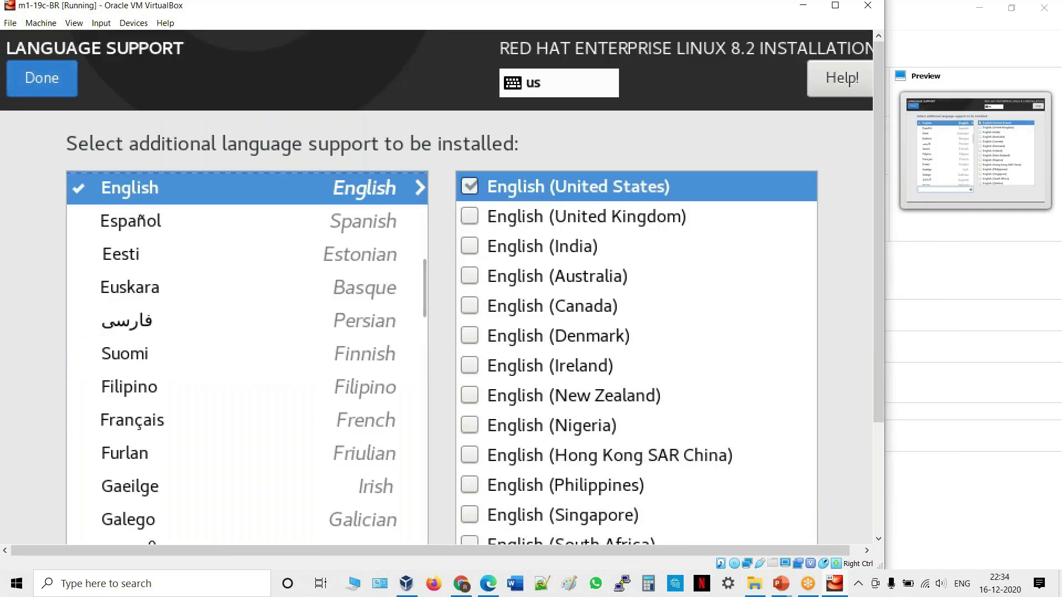
Leave Language Support and the Server with GUI software selection unchanged, then open Time & Date.
key(Return)
key(Tab)
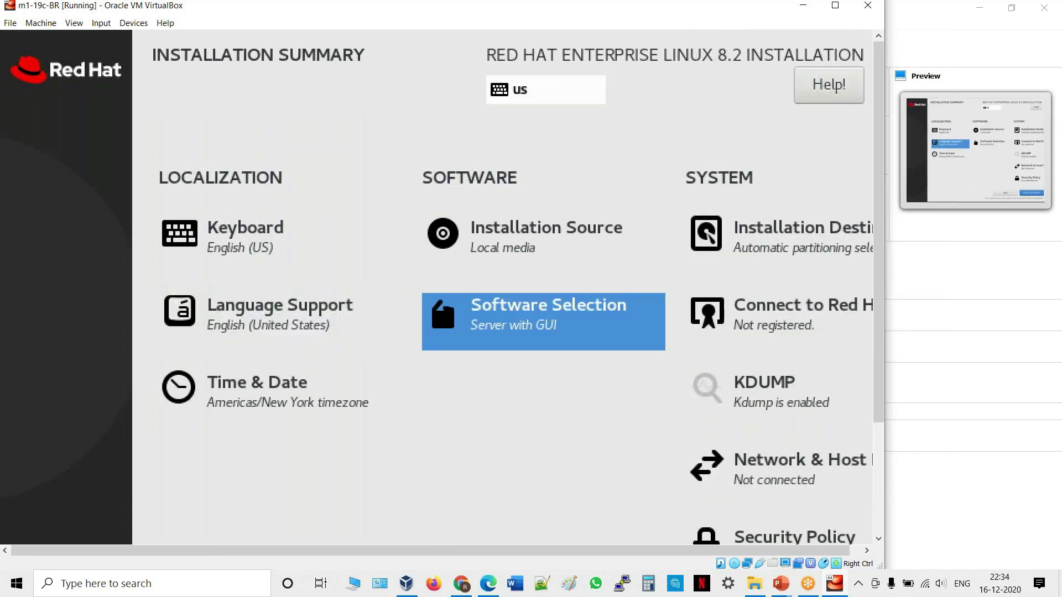
key(Return)
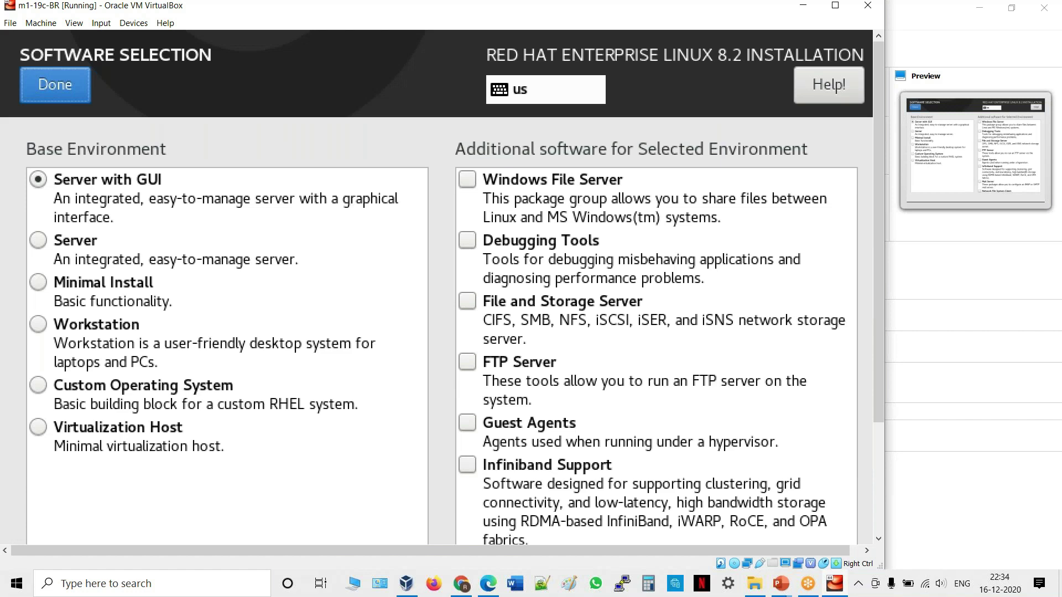
key(alt)
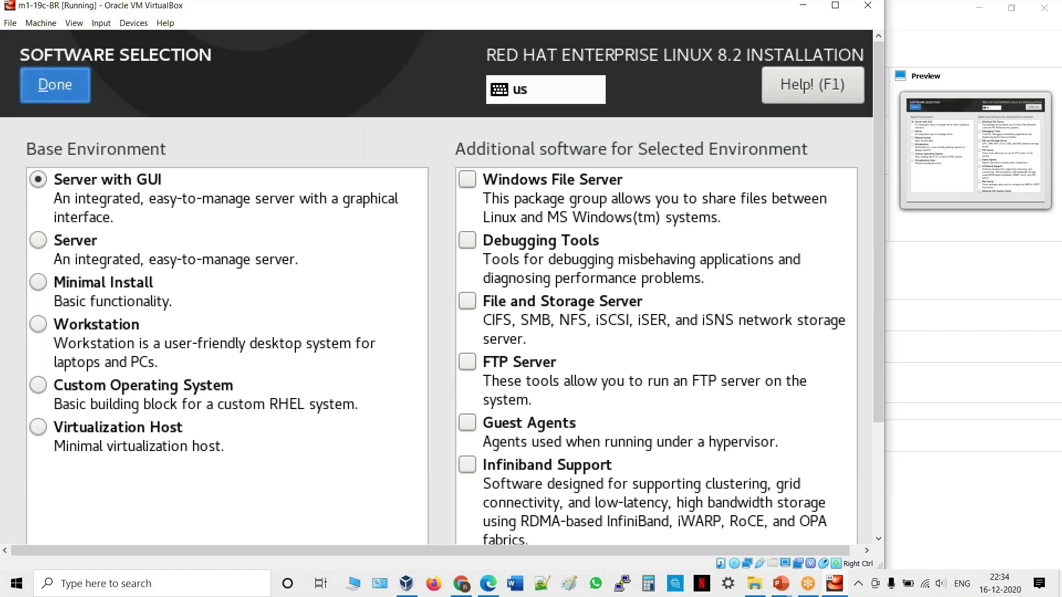
key(alt+d)
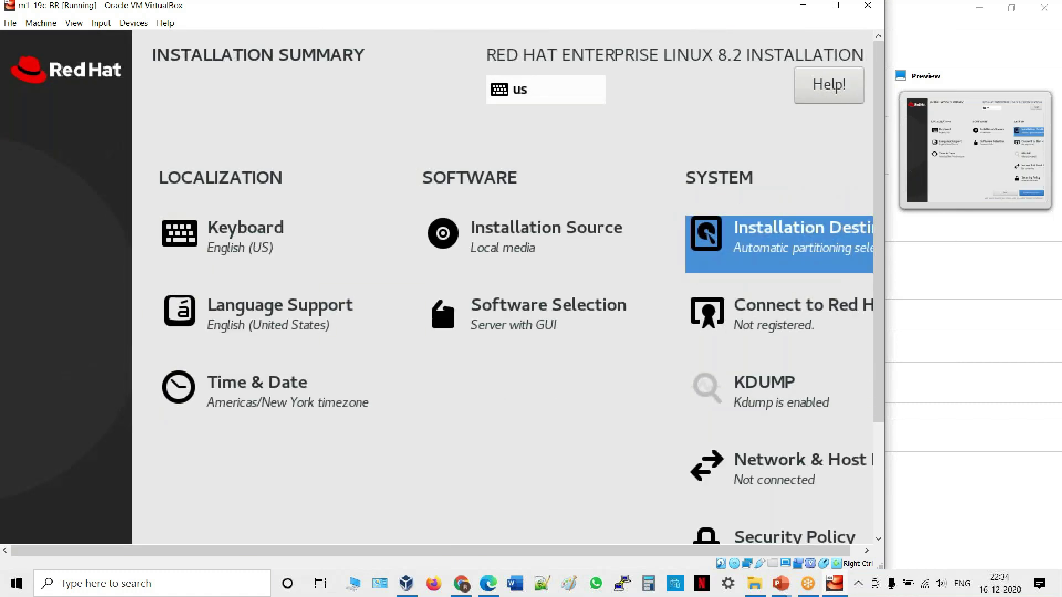
key(Tab)
key(Tab)
key(Tab)
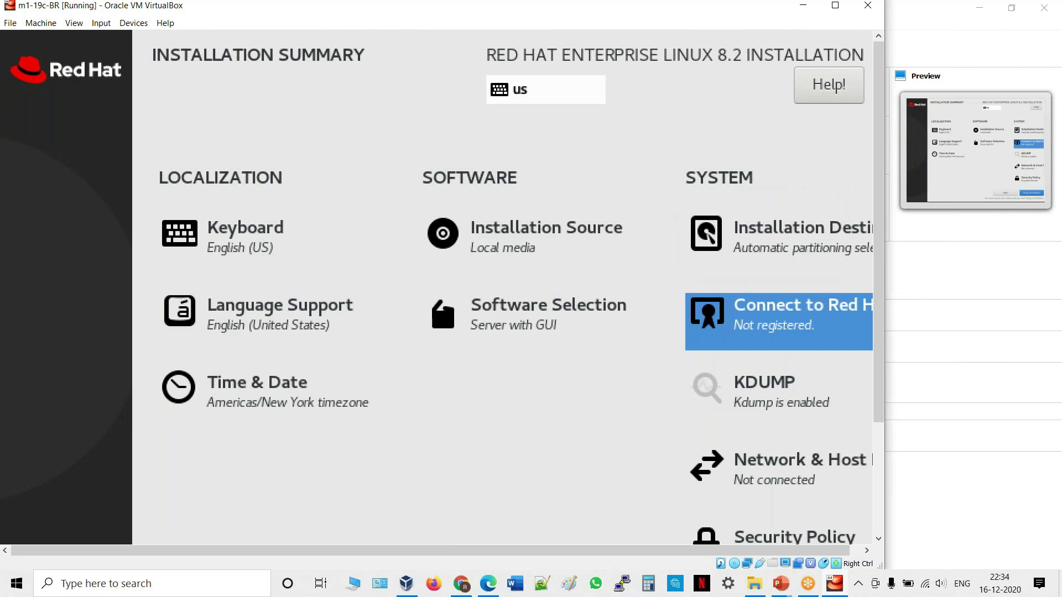
key(Tab)
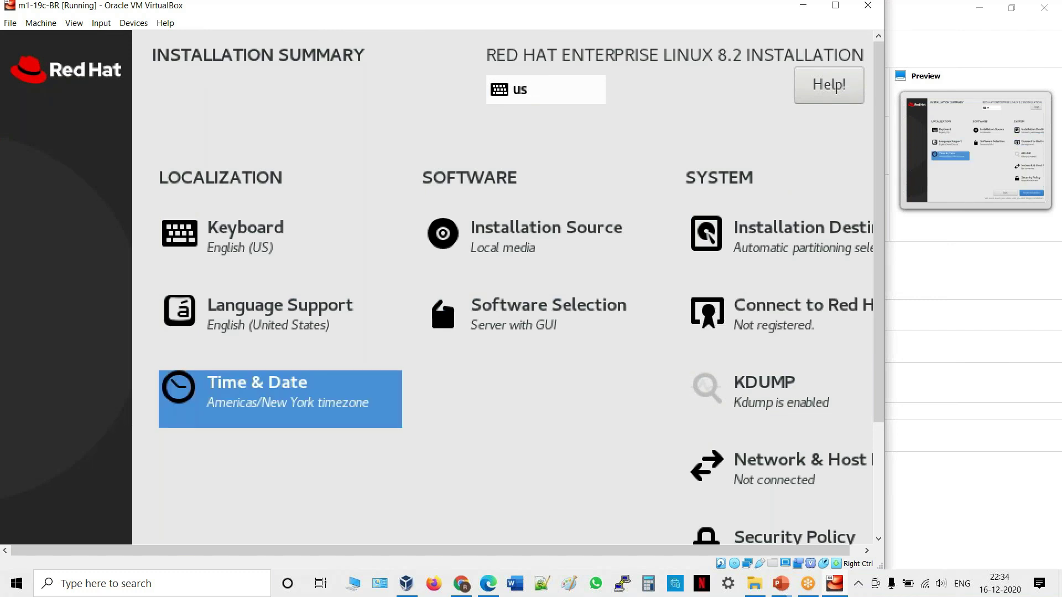
key(Return)
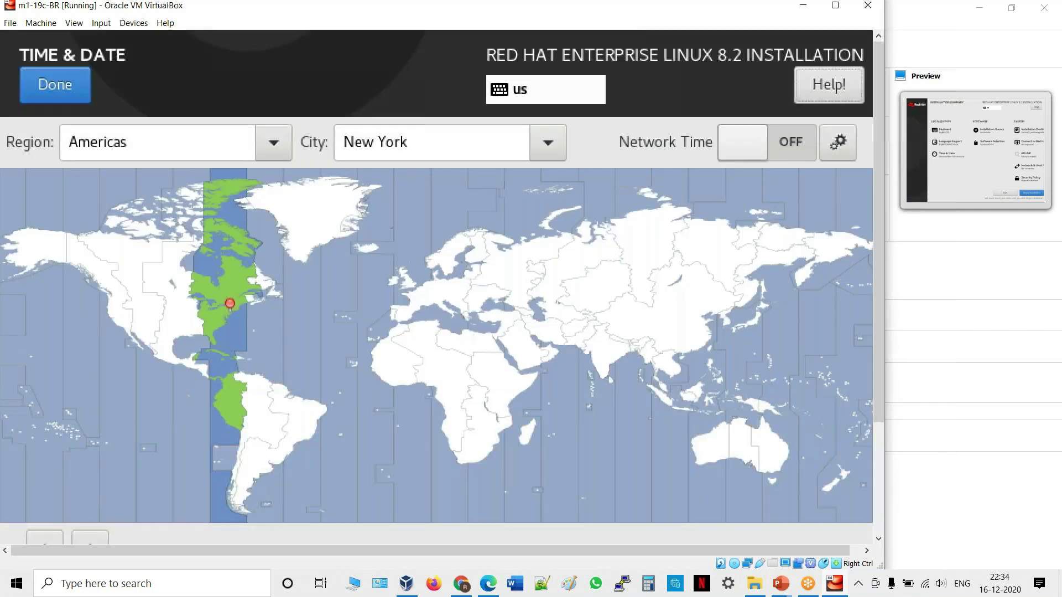
Pick region Asia and city Kolkata in Time & Date, then confirm with Done.
text(asia)
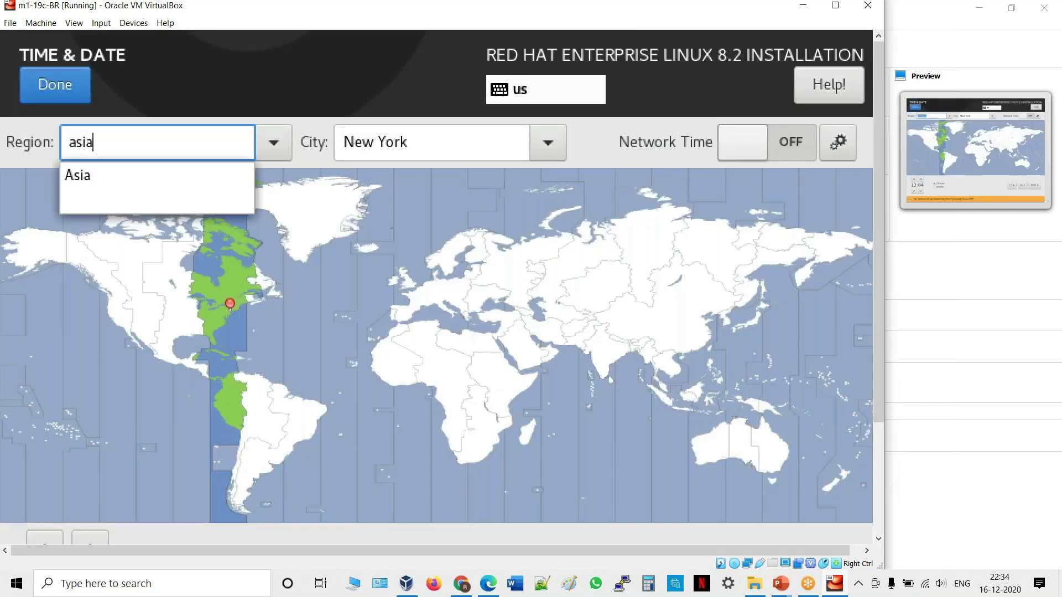
key(Down)
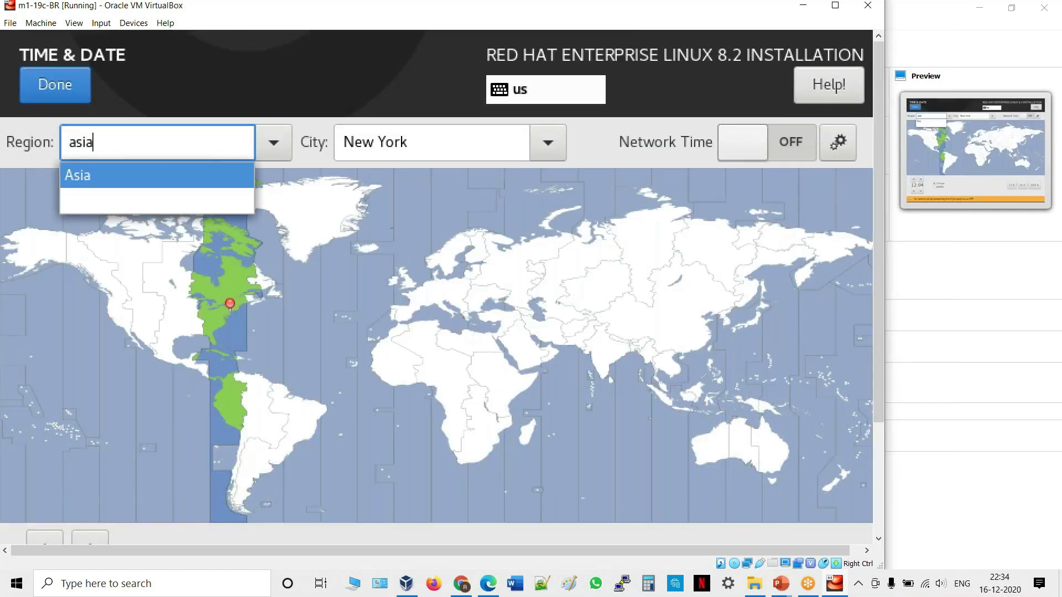
key(Return)
key(Tab)
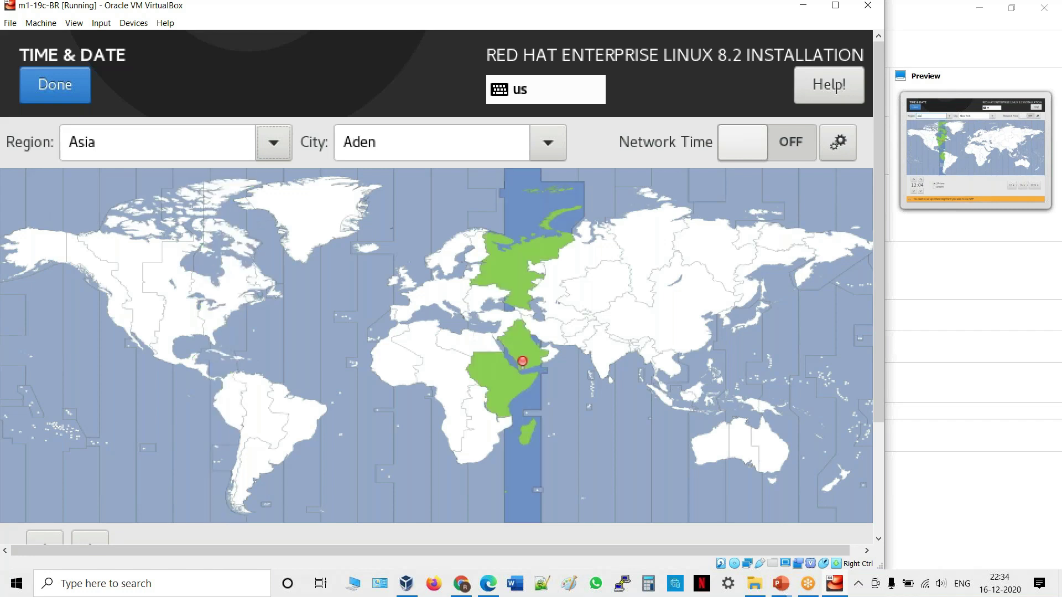
key(Tab)
text(ko)
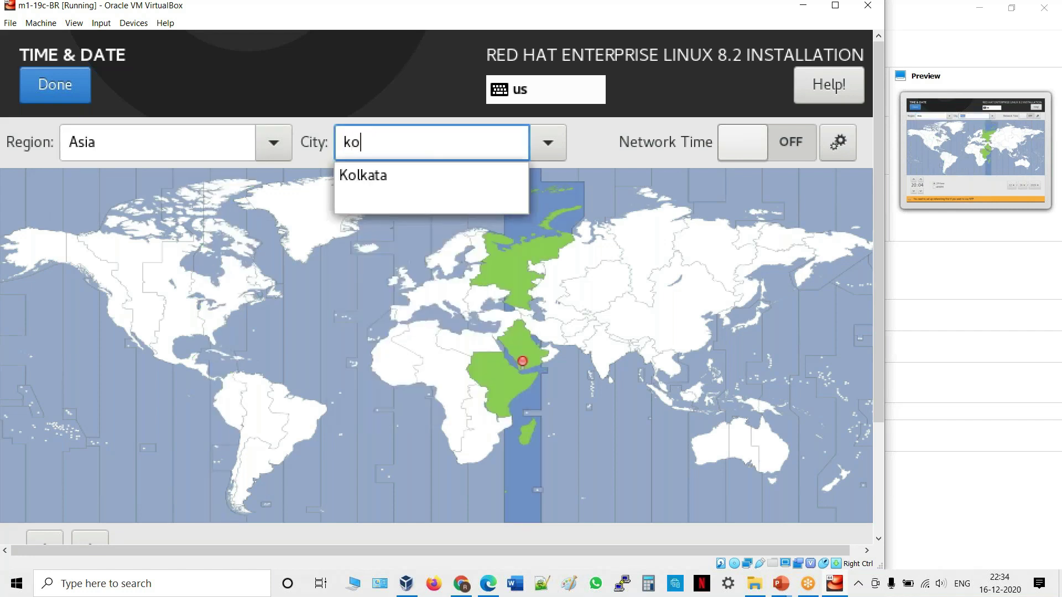
key(Down)
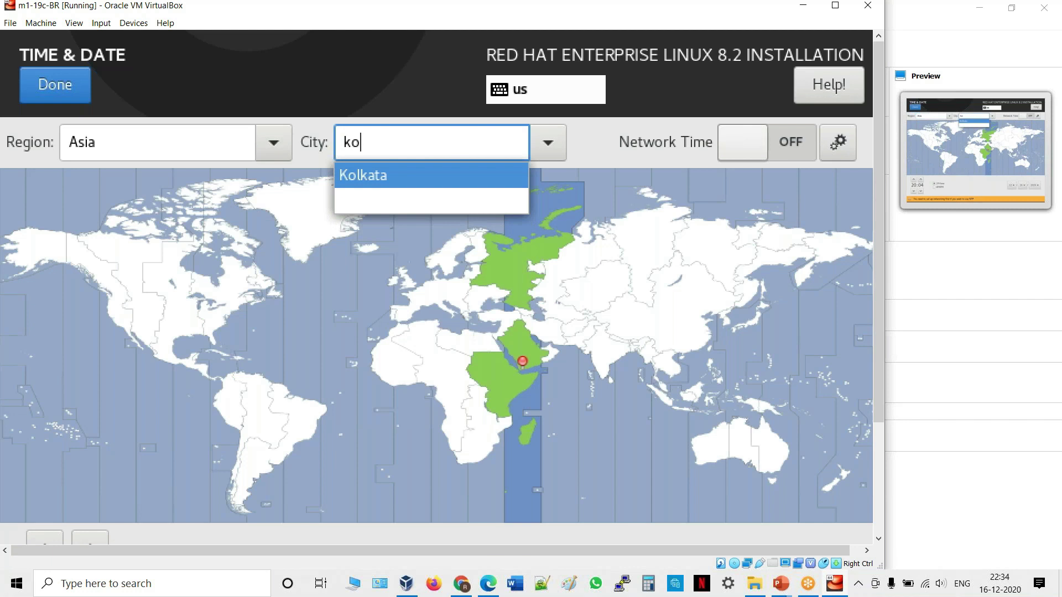
key(Return)
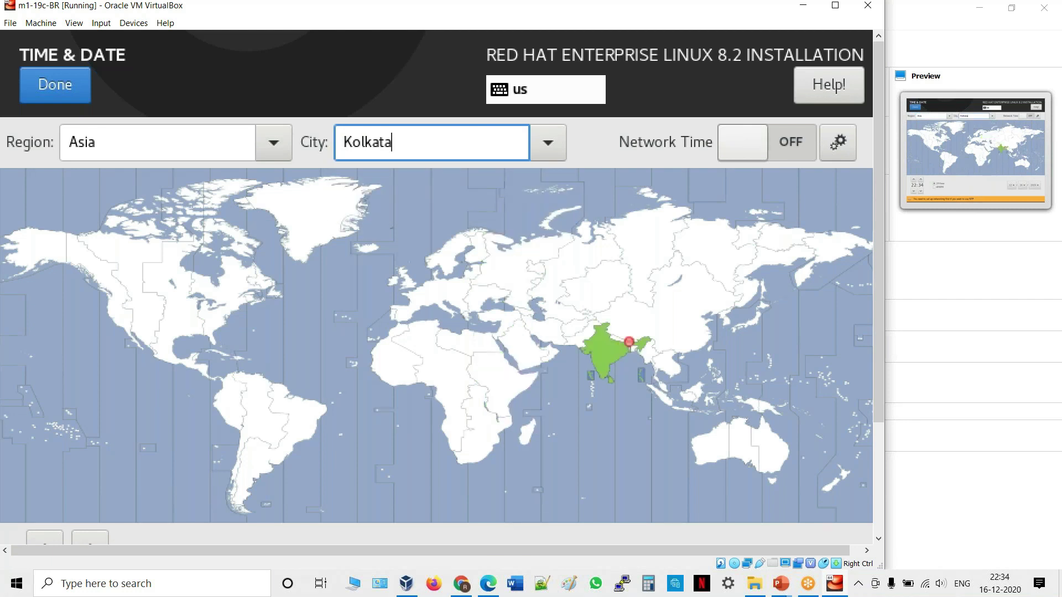
key(alt+d)
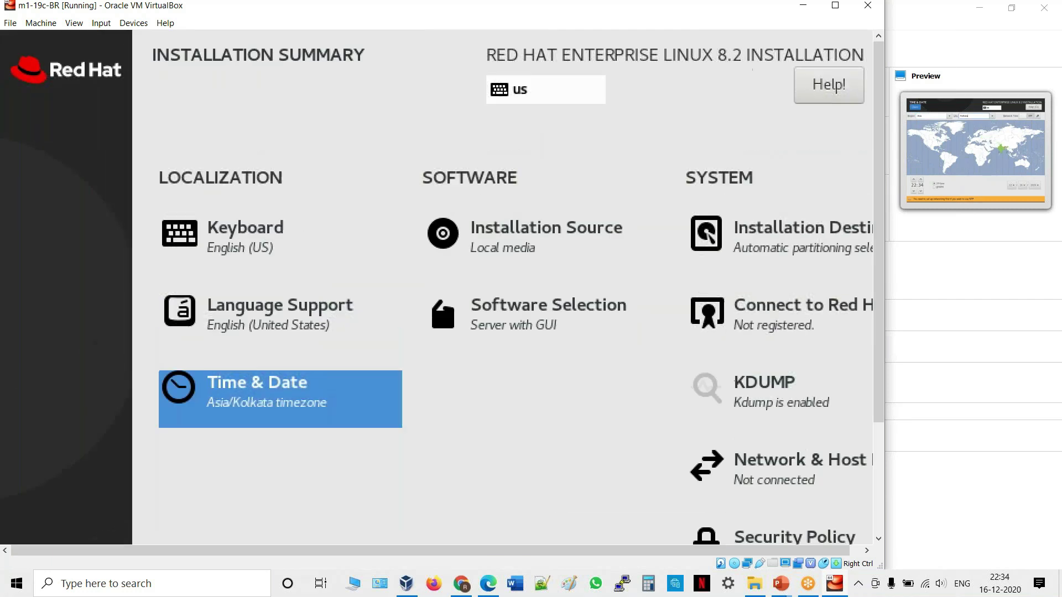
Open Network & Host Name and switch Ethernet enp0s3 on, getting IP 10.0.2.15/24.
click(763, 393)
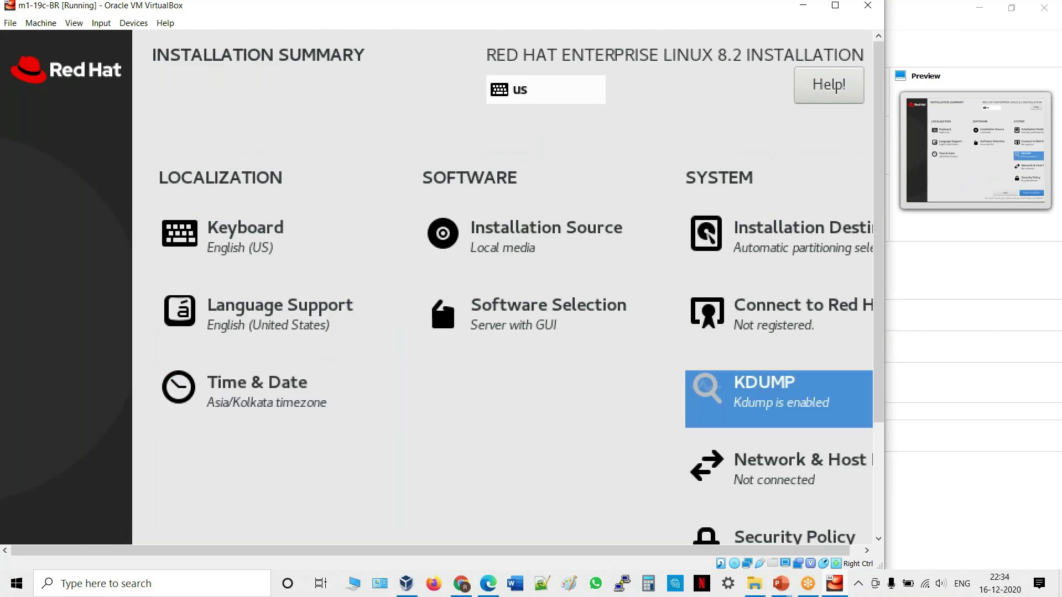
click(774, 470)
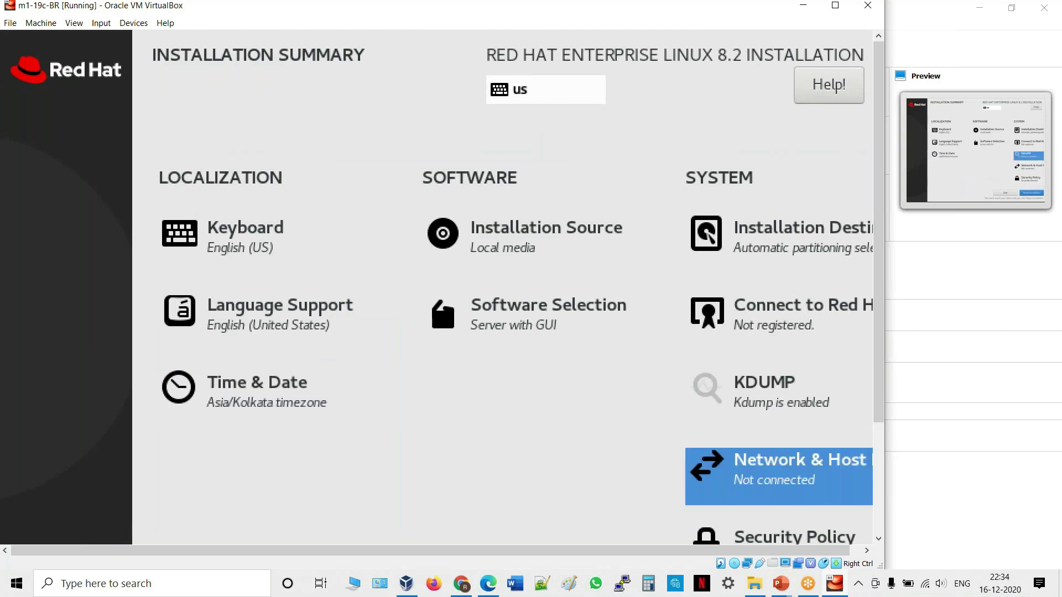
key(Return)
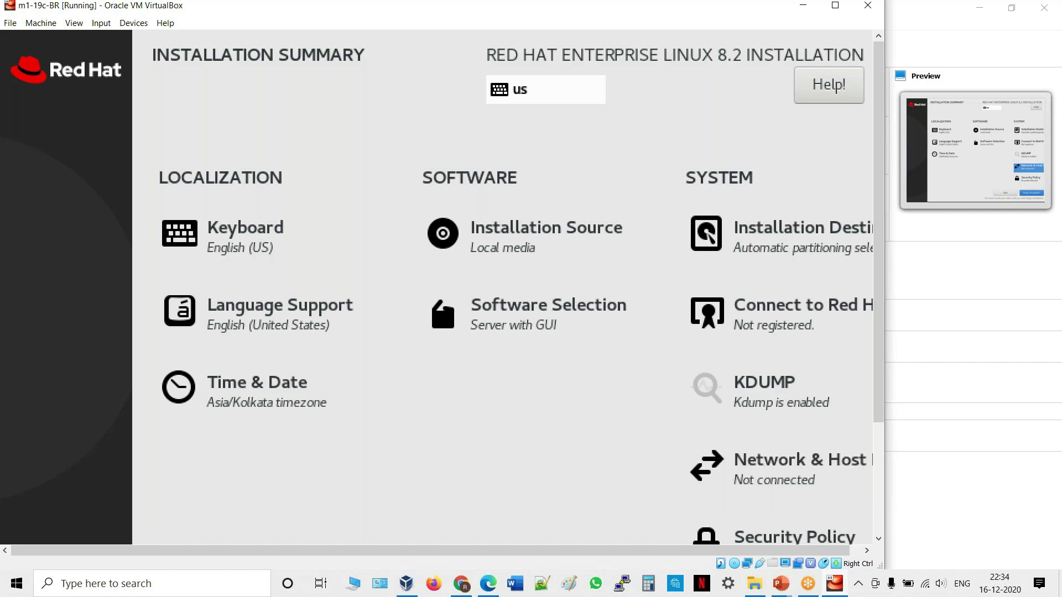
key(Tab)
key(Tab)
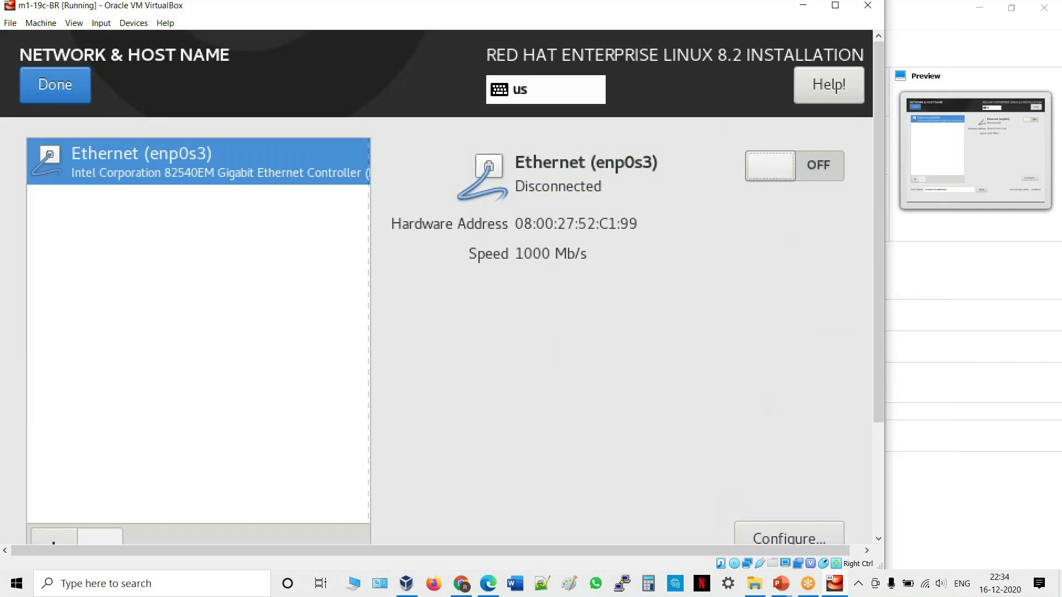
key(space)
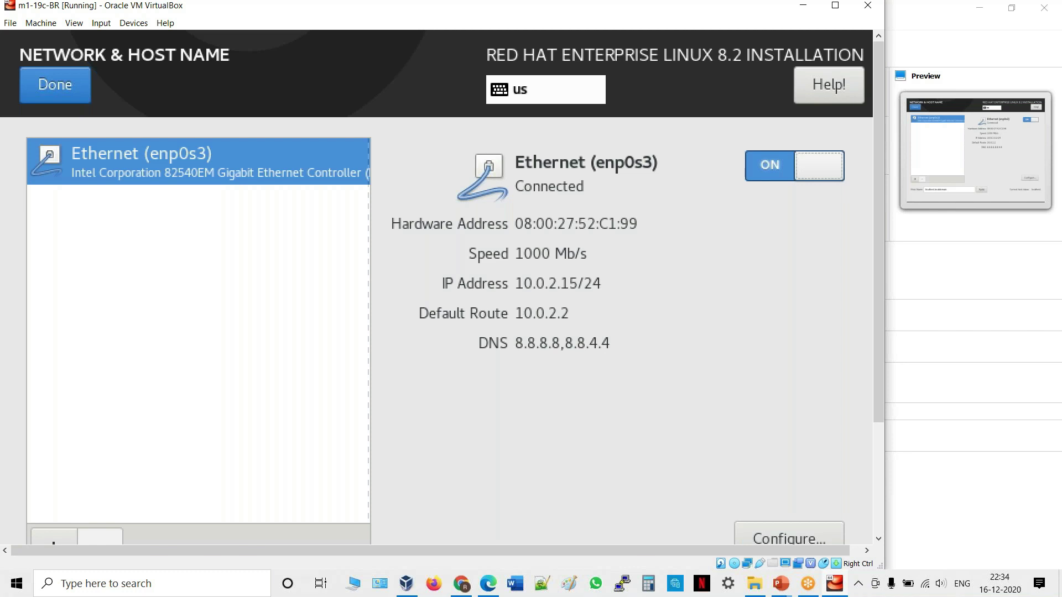
key(Tab)
key(Tab)
key(Tab)
key(Tab)
key(Tab)
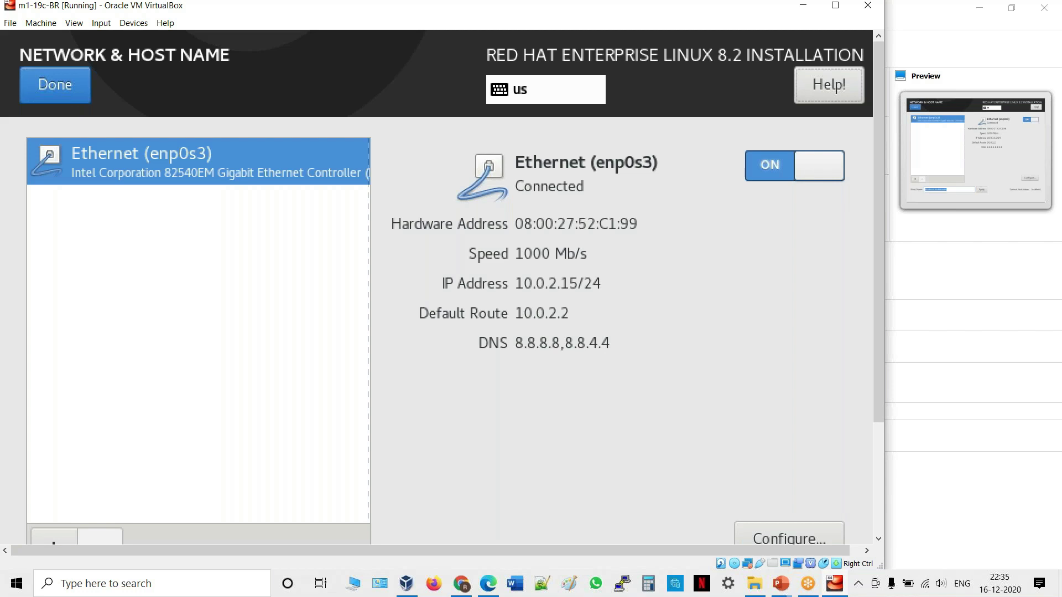
key(Tab)
key(space)
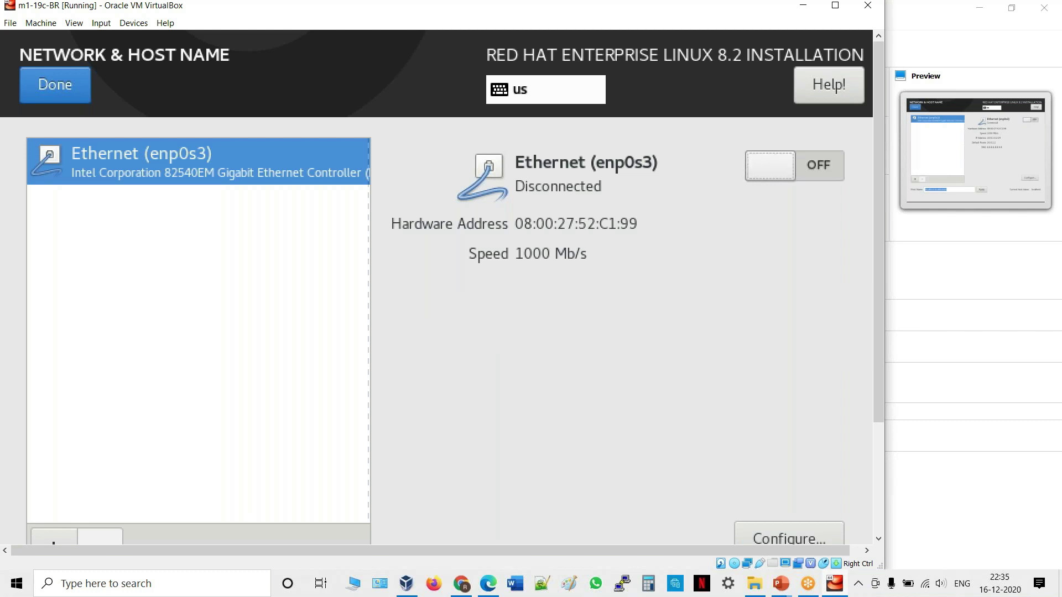
key(space)
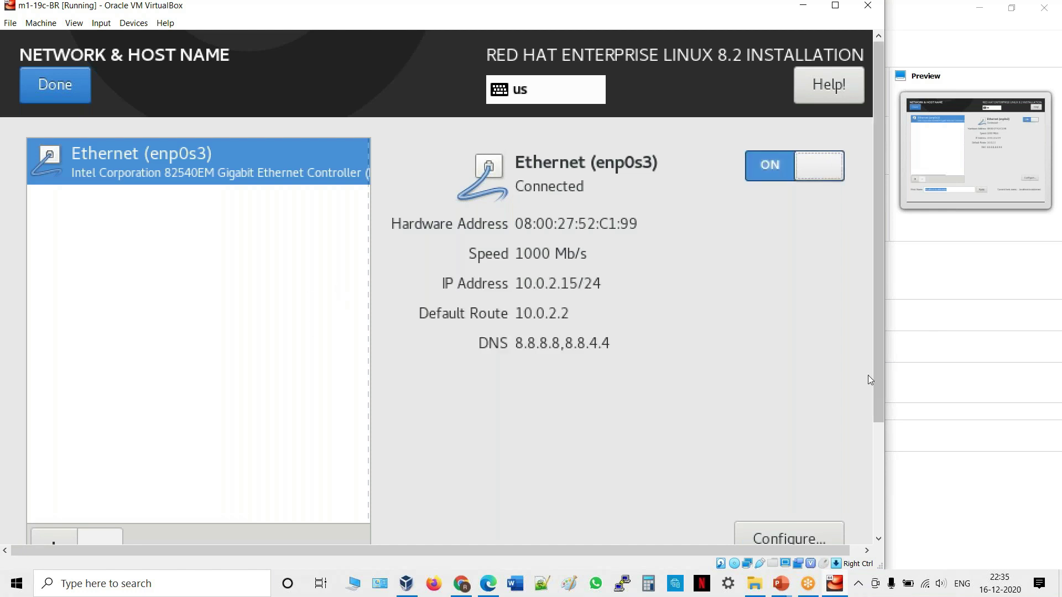
drag(881, 380, 873, 469)
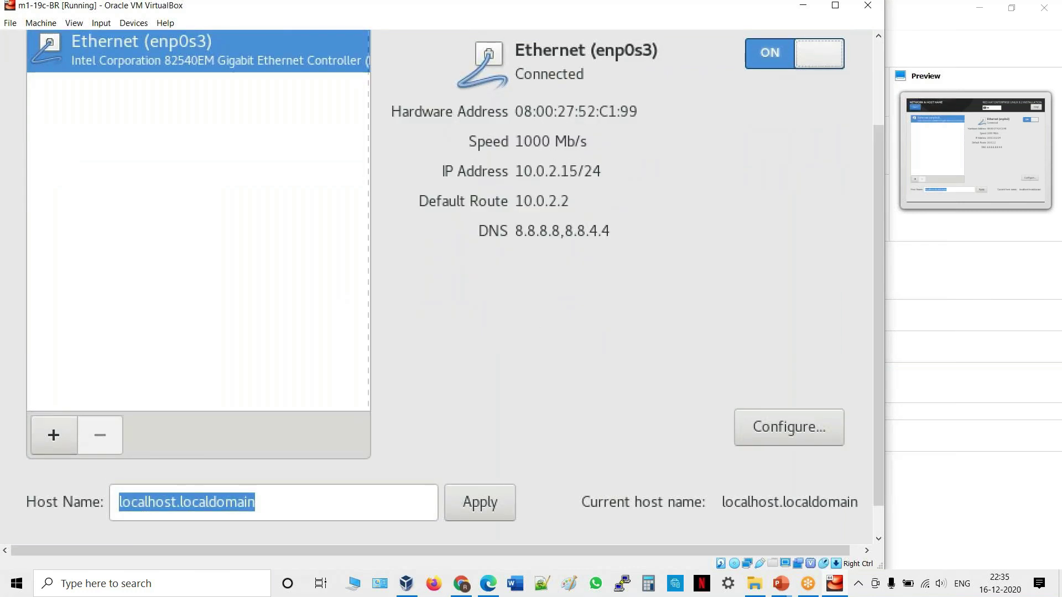
Replace localhost.localdomain with prod1.oracleride.com in the Host Name field.
key(Tab)
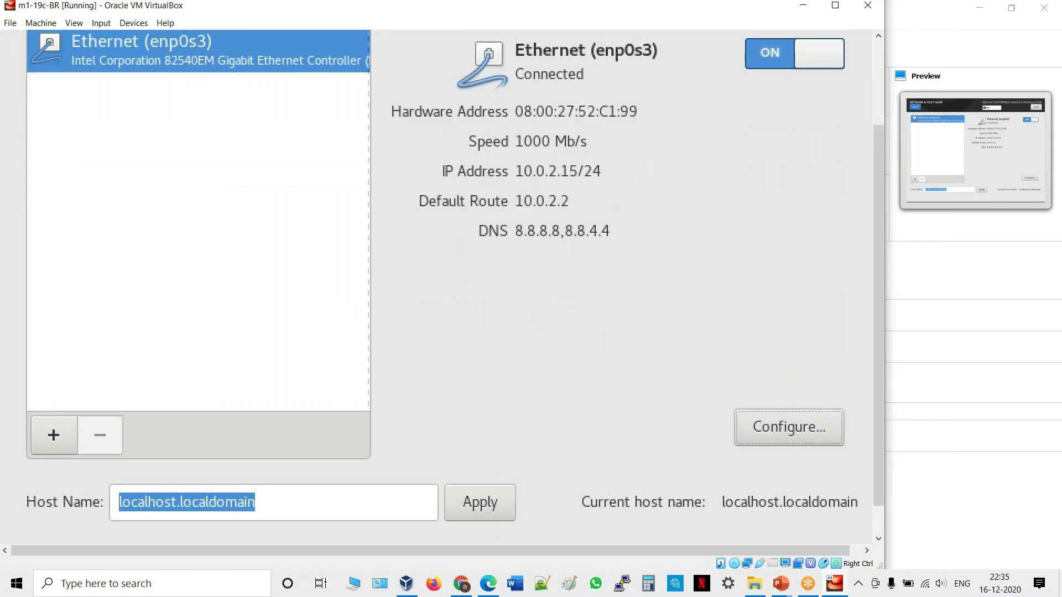
key(Tab)
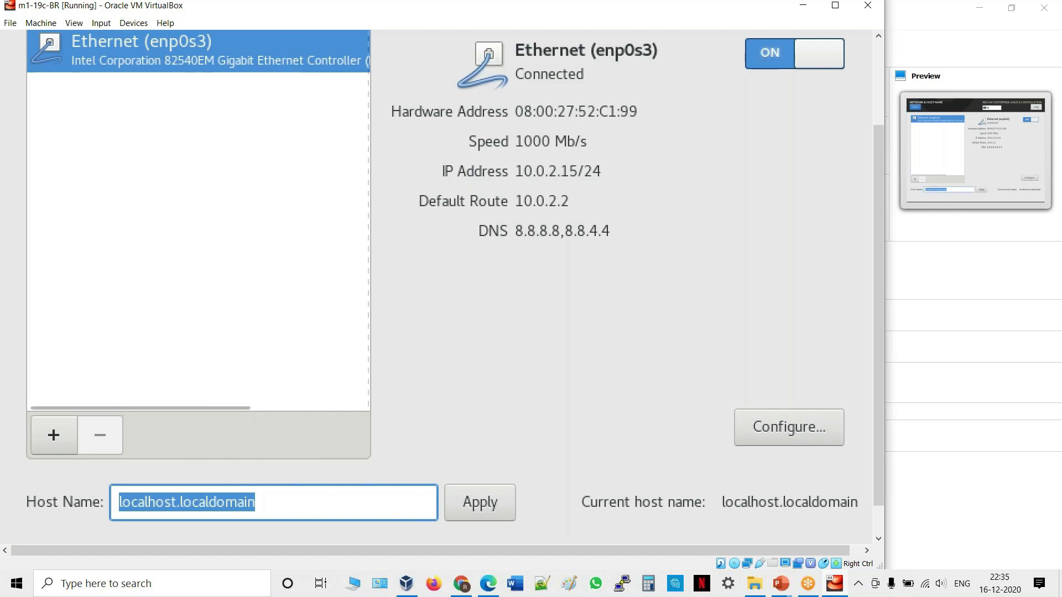
key(Tab)
key(Tab)
key(Tab)
key(Tab)
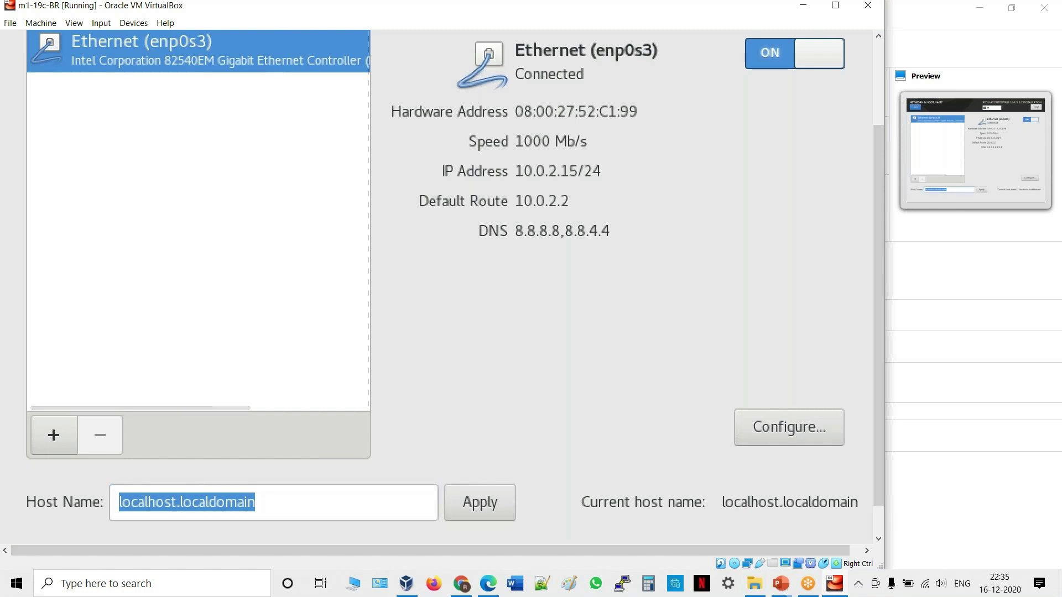
key(Tab)
key(Tab)
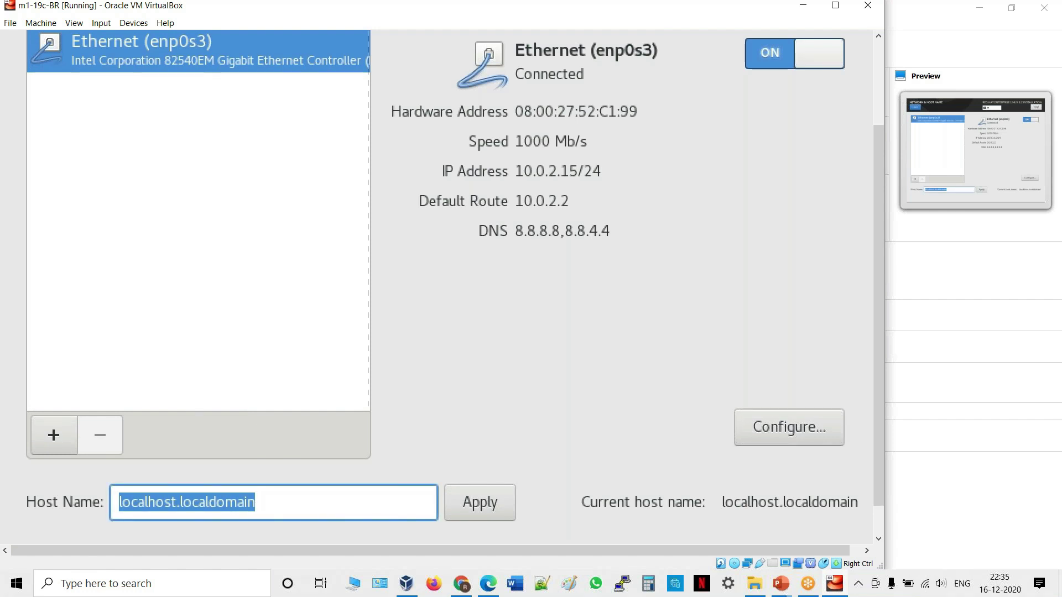
text(pr)
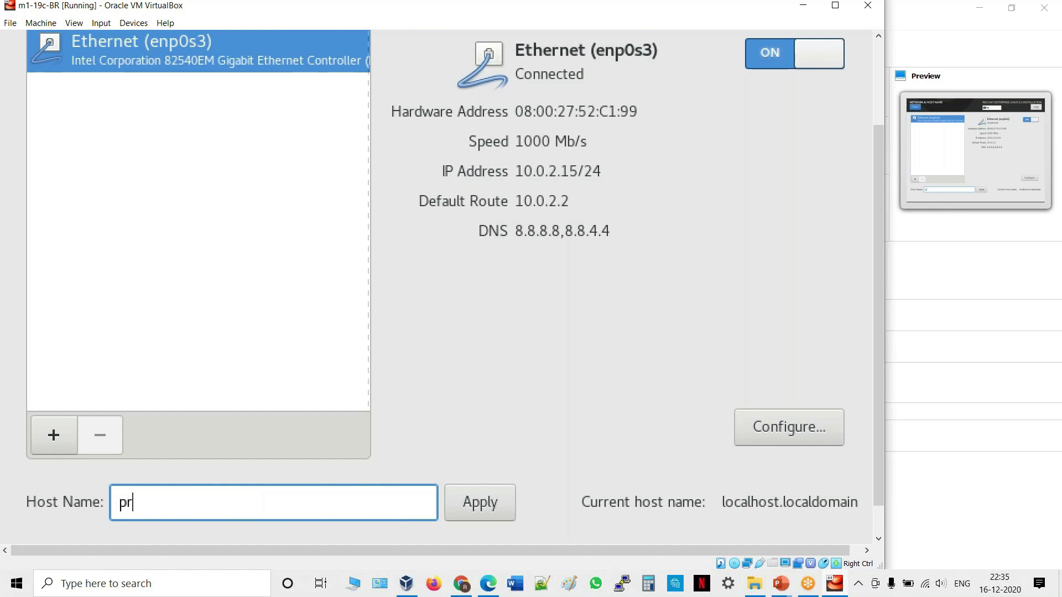
key(BackSpace)
key(BackSpace)
text(prod1.oracler)
text(e)
key(BackSpace)
text(i)
key(BackSpace)
text(ide.com)
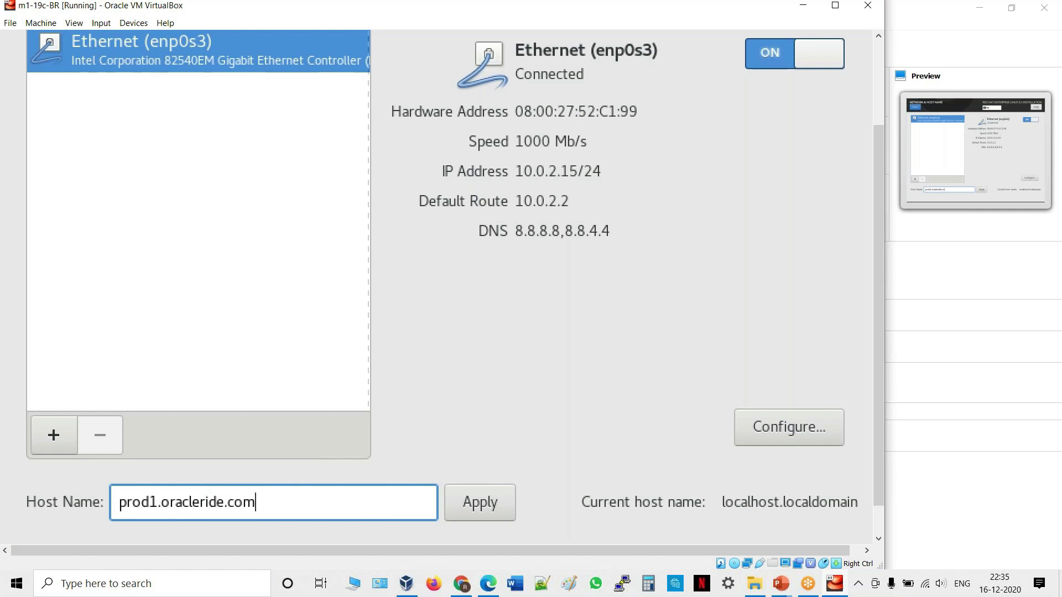
Apply the new host name and return to the Installation Summary.
key(Tab)
key(Return)
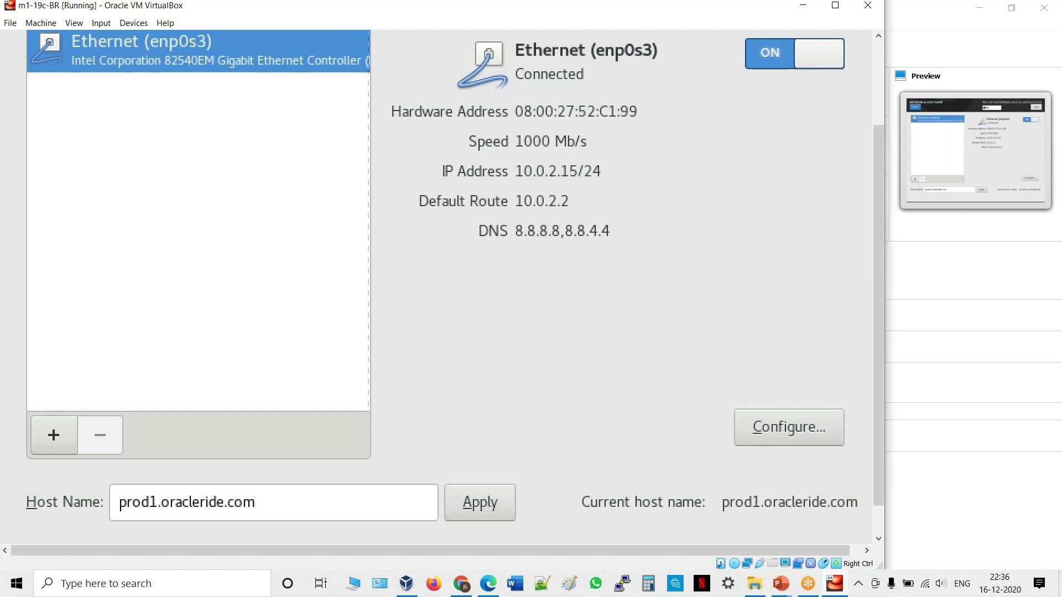
key(alt+d)
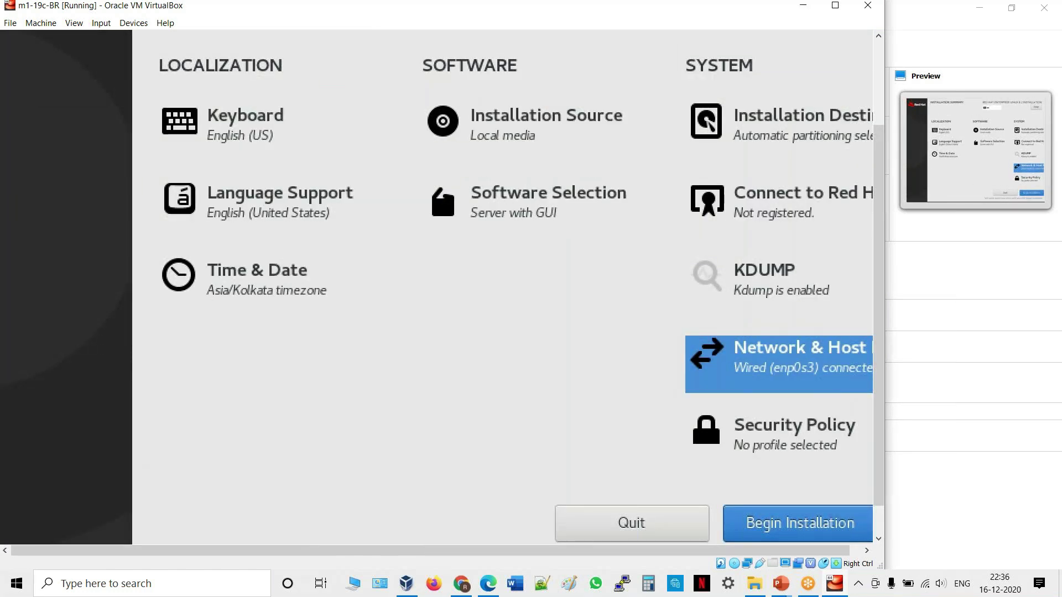
Begin the RHEL 8.2 installation from the Installation Summary.
key(Tab)
key(Tab)
key(Tab)
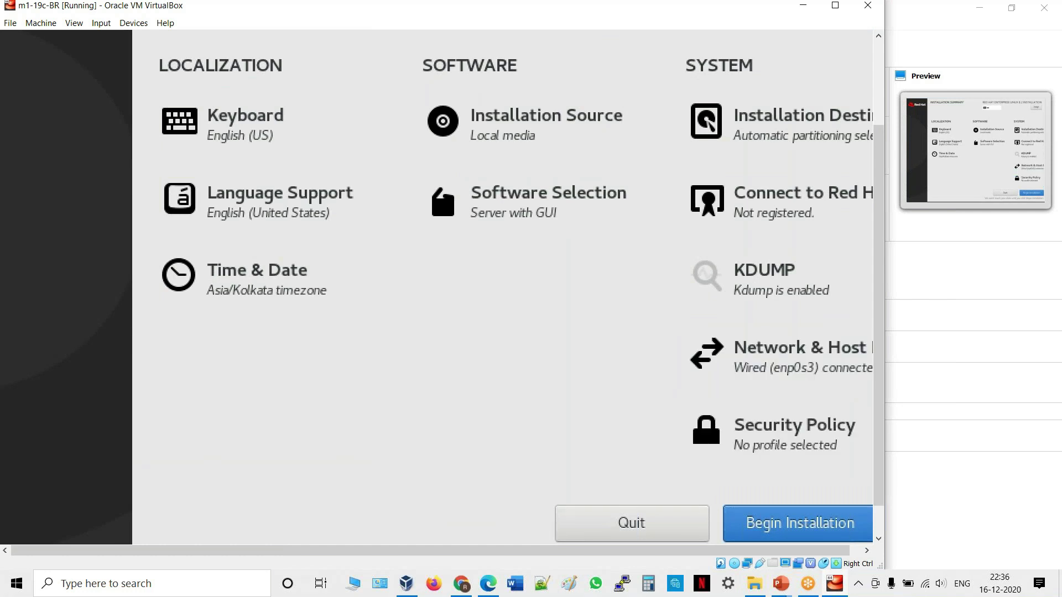
key(Return)
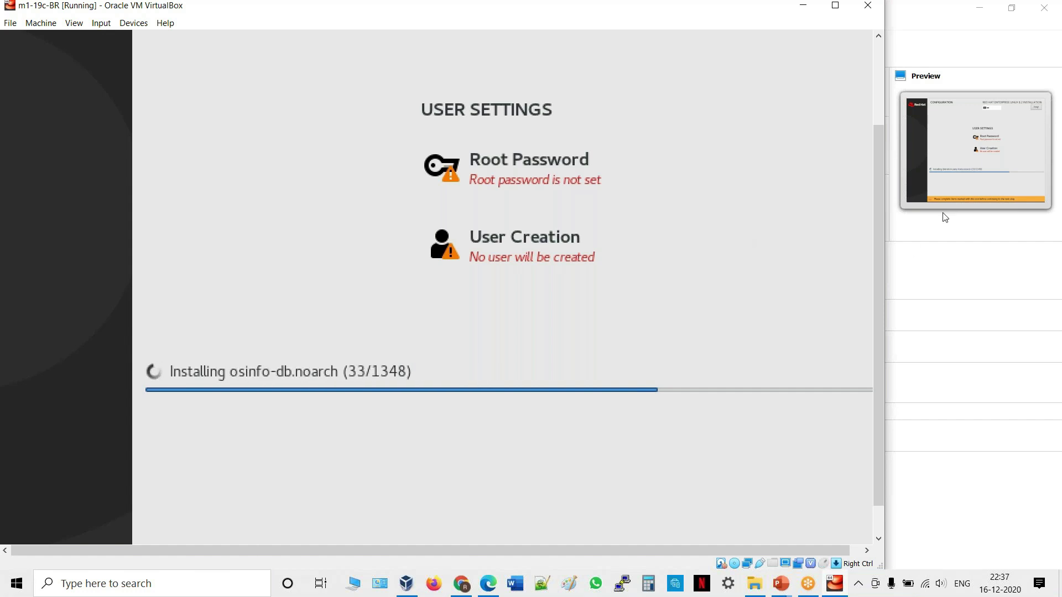
Enter and confirm the root password while packages keep installing.
click(963, 200)
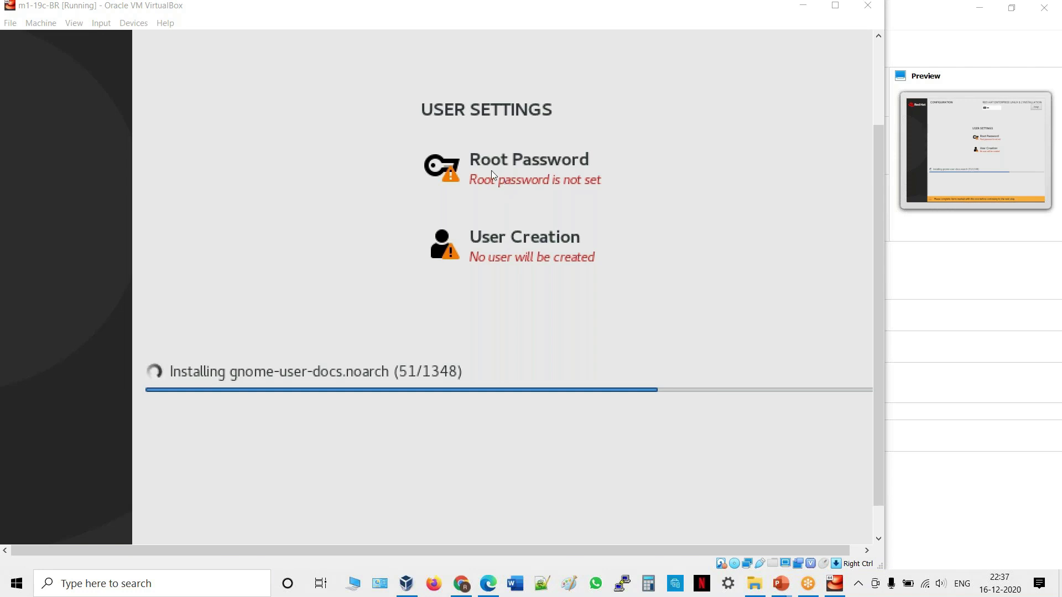
click(496, 156)
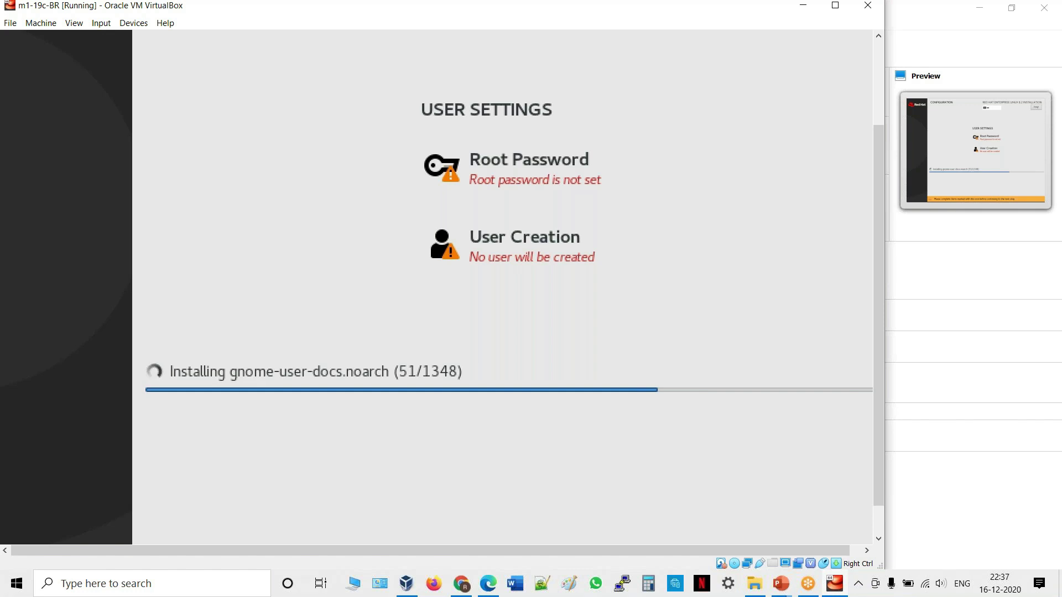
click(510, 176)
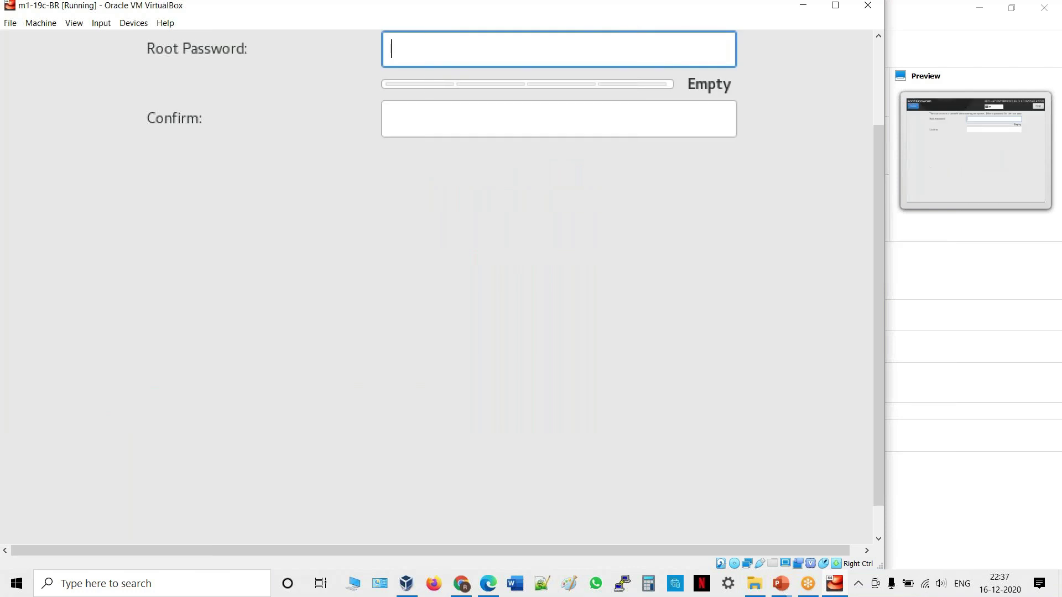
text(root)
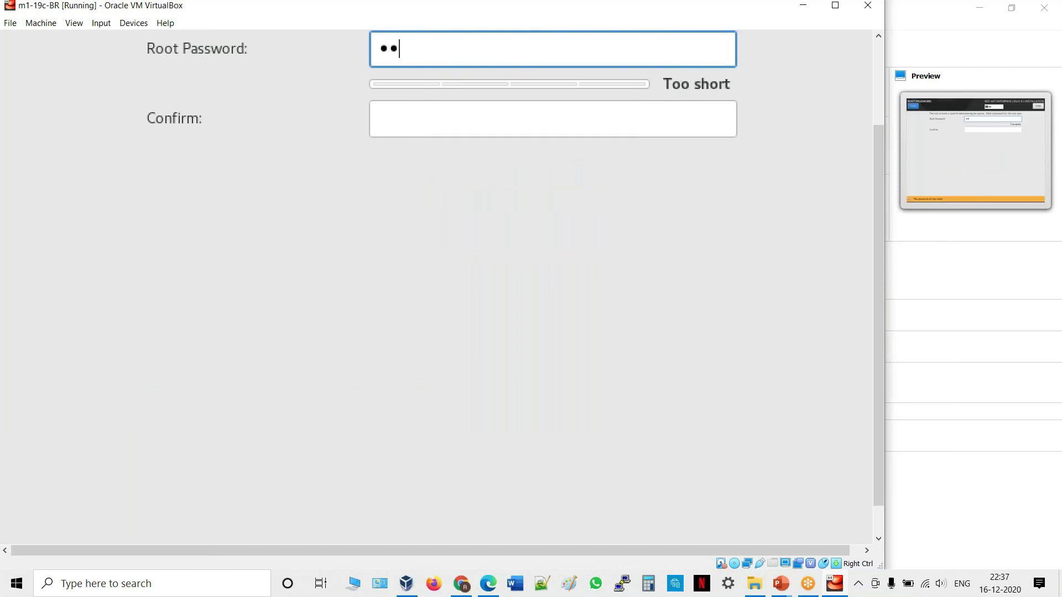
click(381, 119)
text(root)
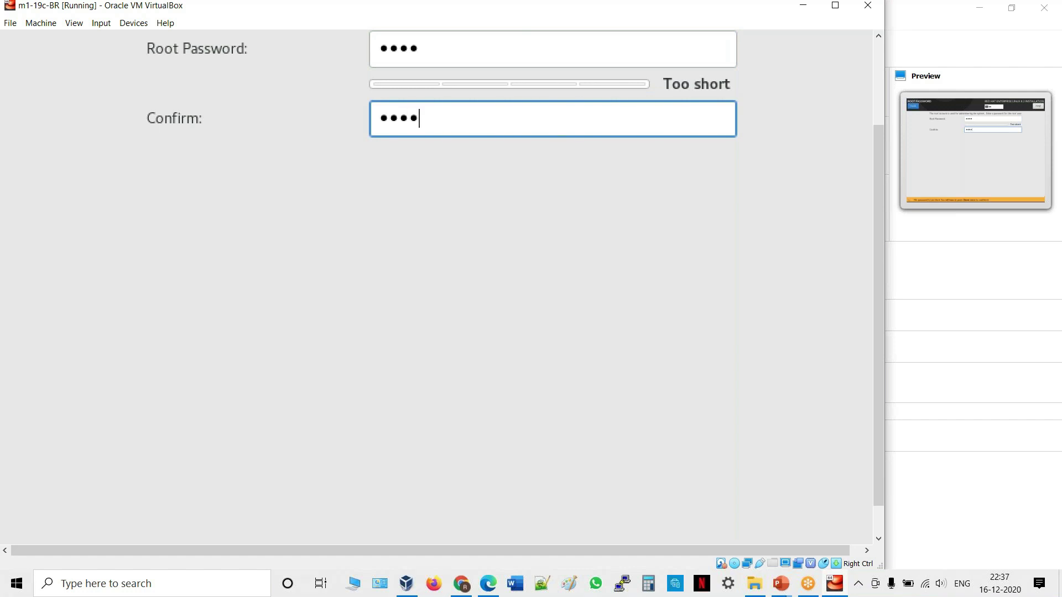
key(Tab)
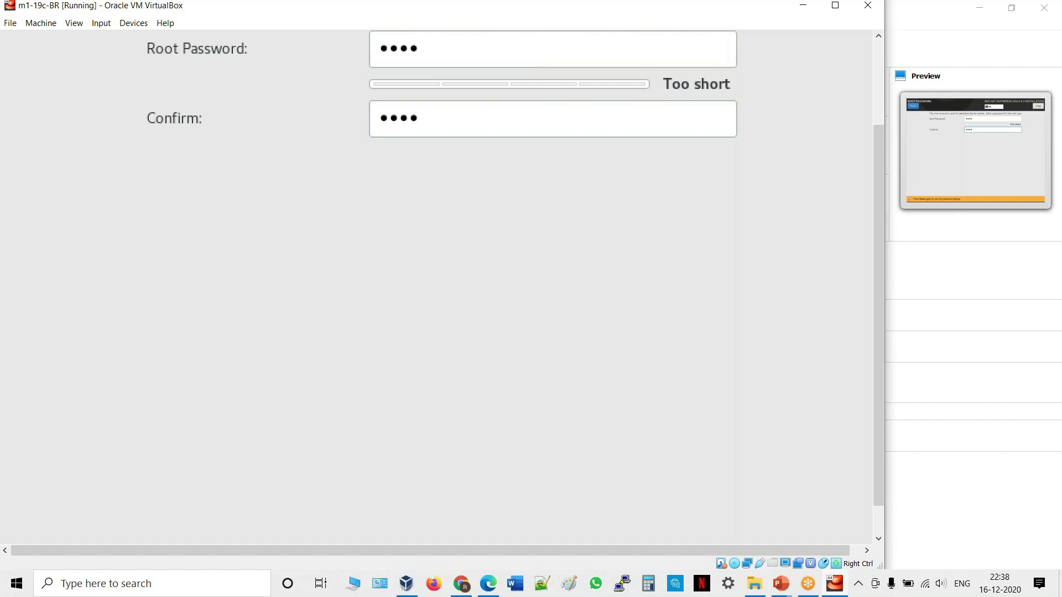
key(Return)
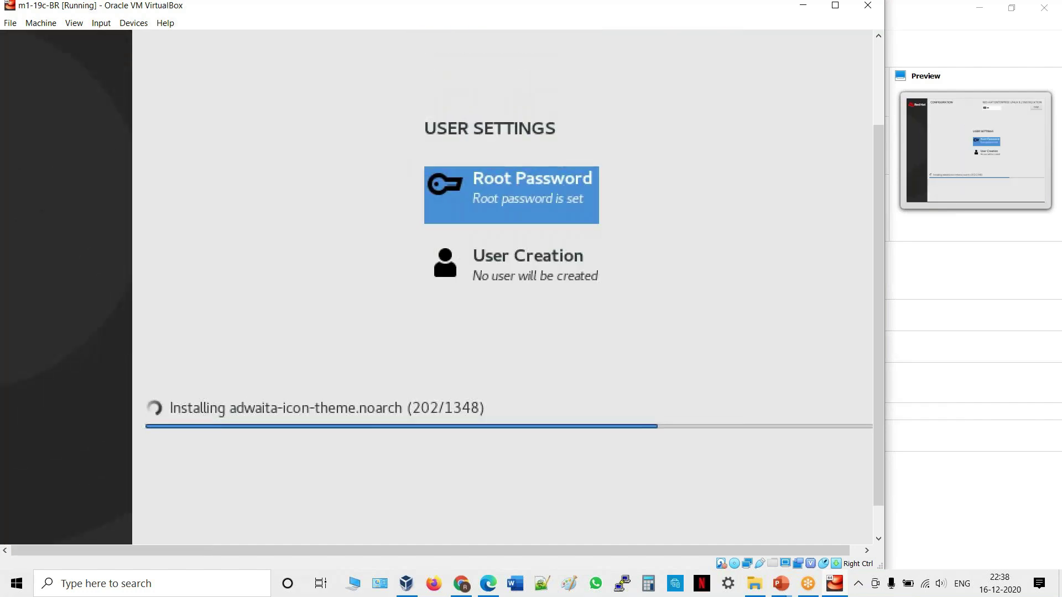
Add an administrator user account with the user's full name and a confirmed password.
key(Down)
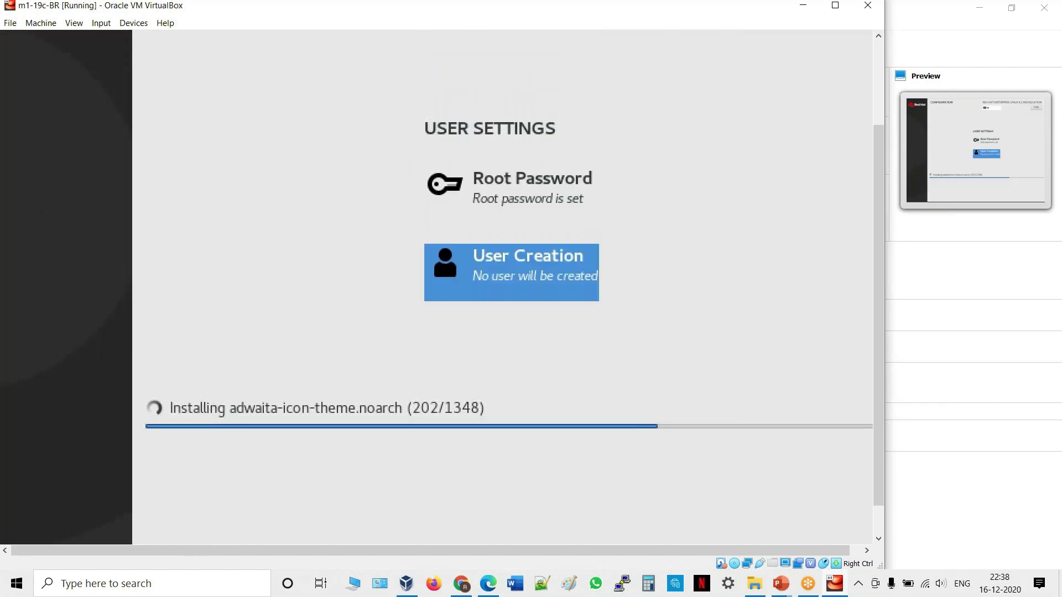
key(Return)
text(a)
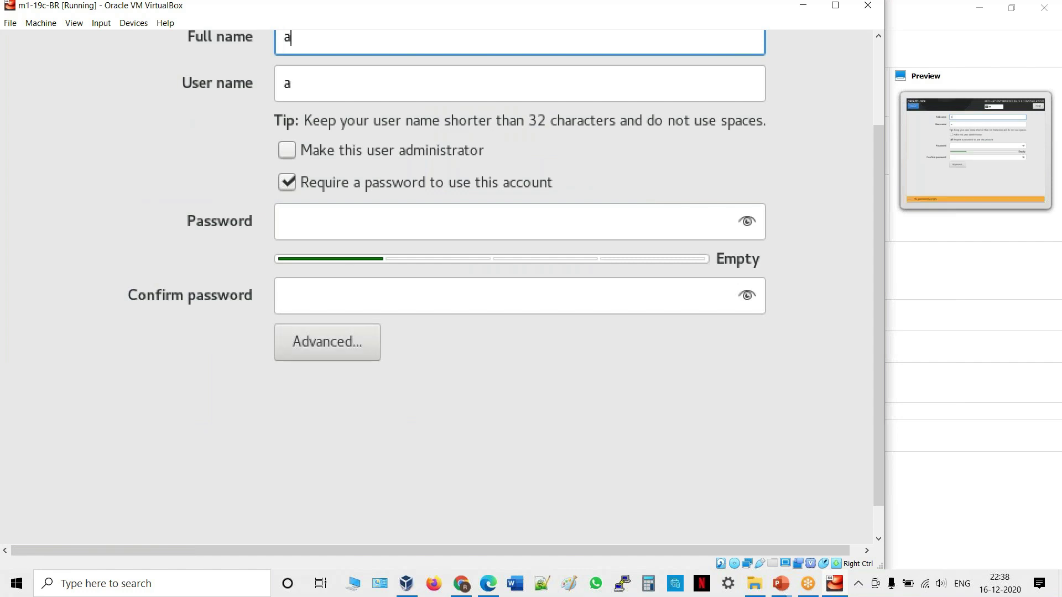
text(hmad)
key(Tab)
key(Tab)
key(space)
key(Tab)
key(Tab)
text(1234)
key(Tab)
text(1234)
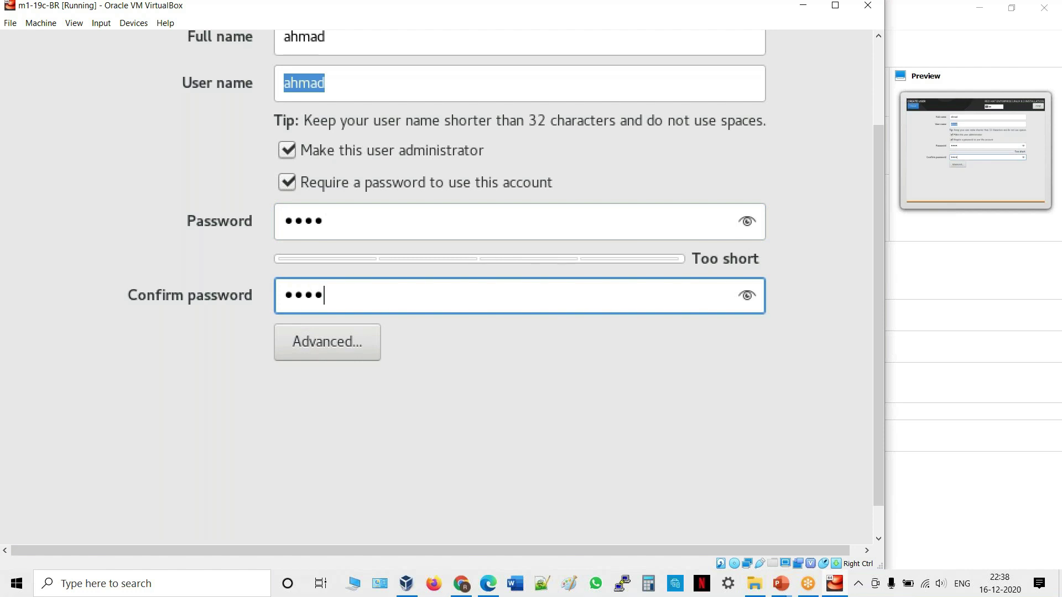
key(Tab)
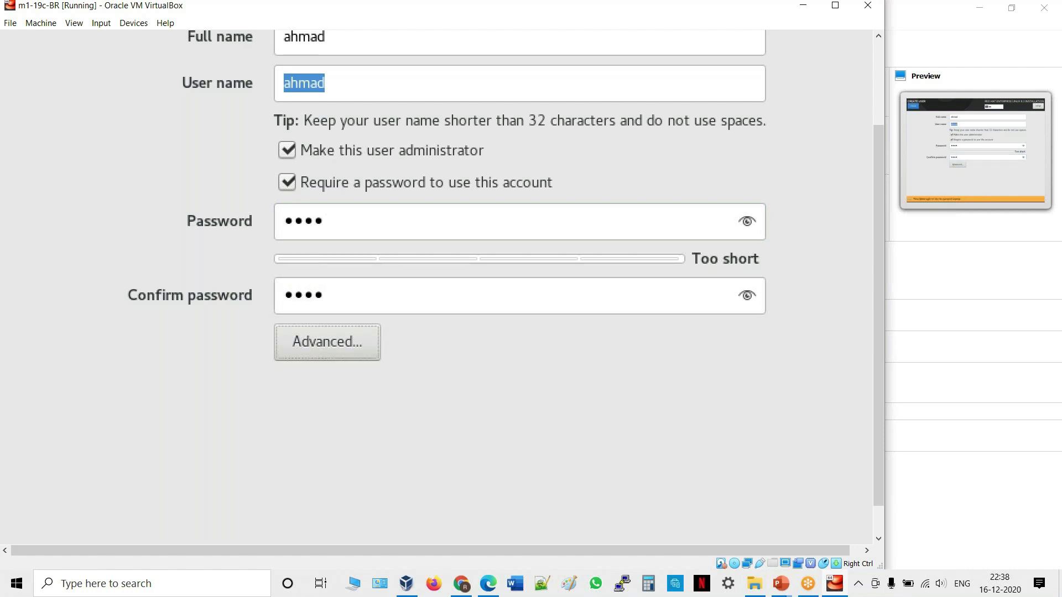
key(Tab)
key(alt+d)
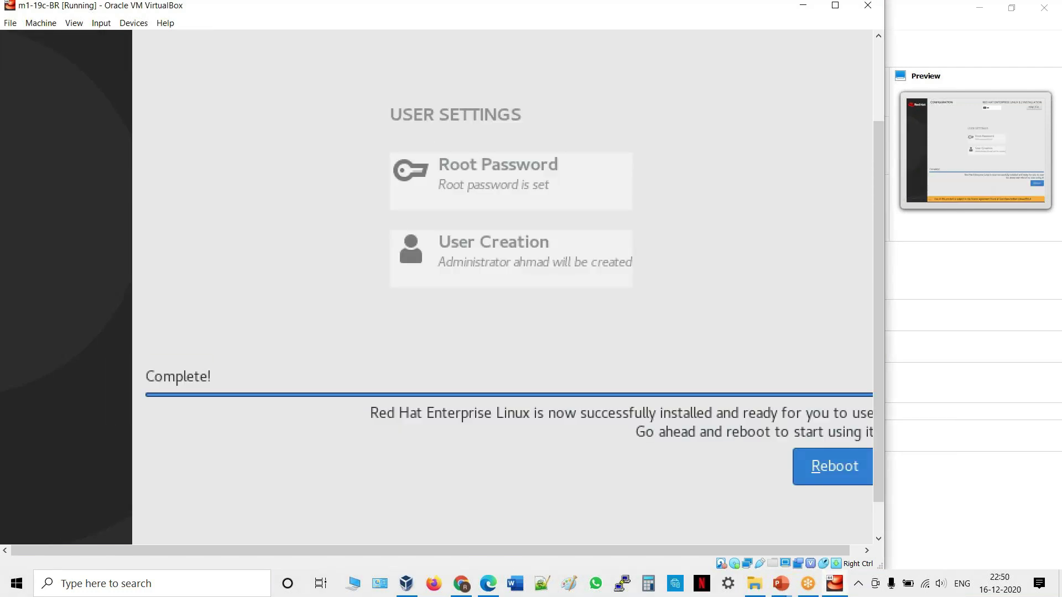
Reboot the freshly installed RHEL system into Initial Setup.
key(Return)
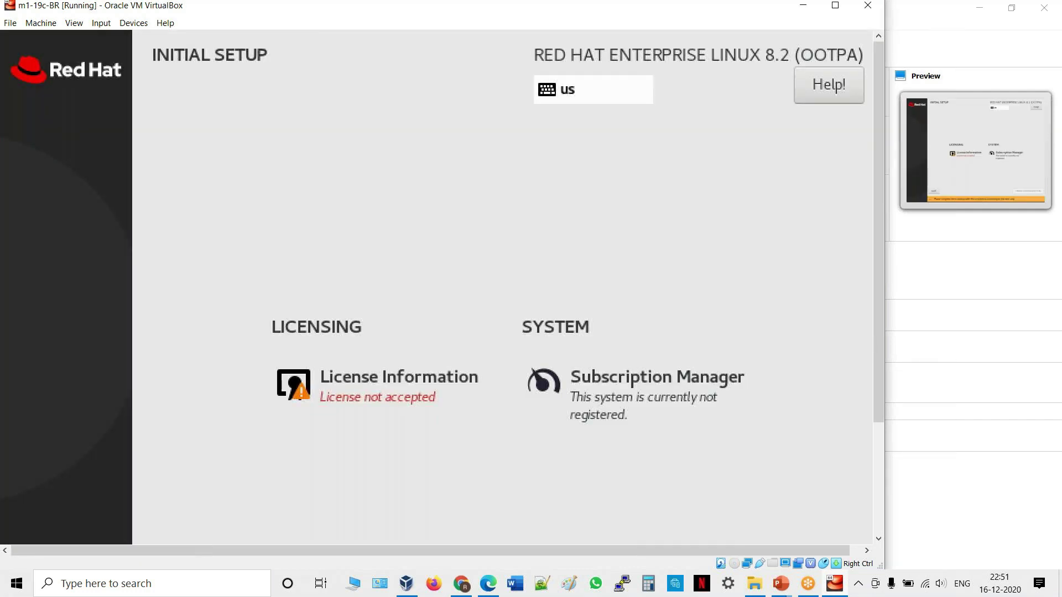
Read through the License Information and accept the Red Hat license agreement.
click(386, 394)
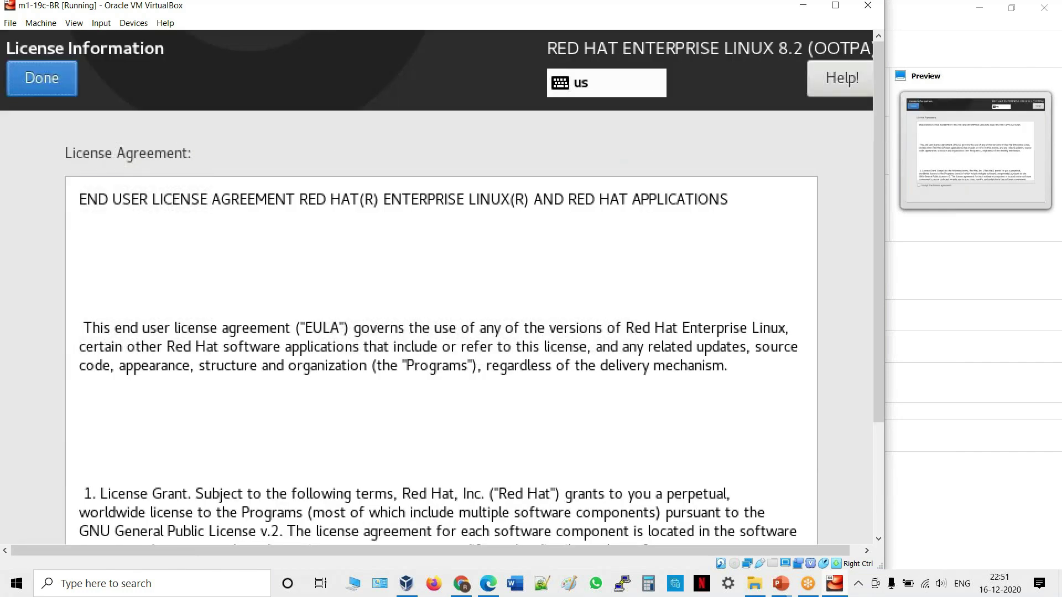
scroll(442, 360, down, 2)
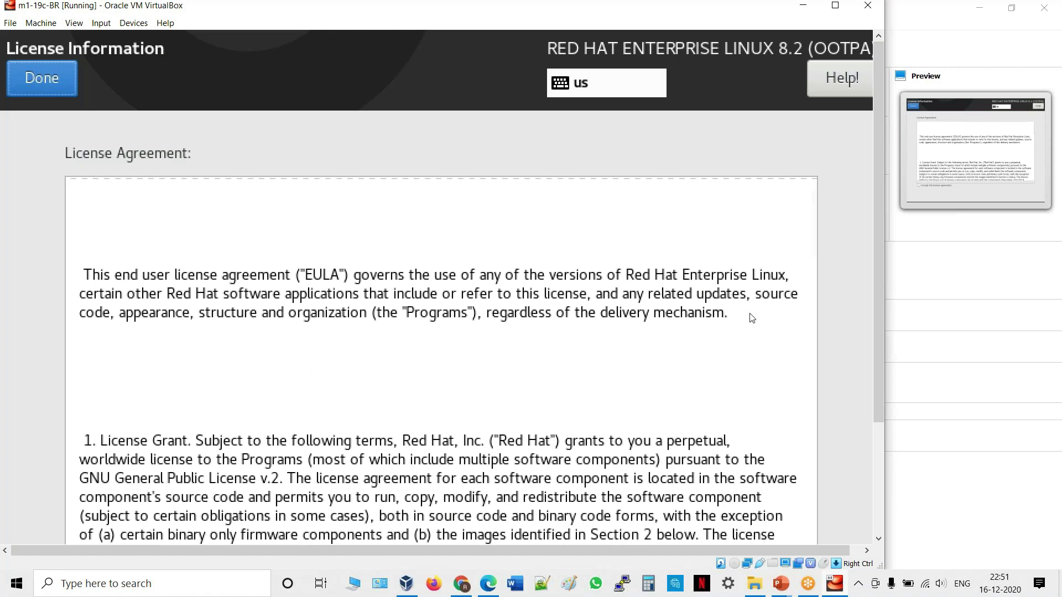
scroll(661, 310, down, 1)
scroll(673, 325, down, 3)
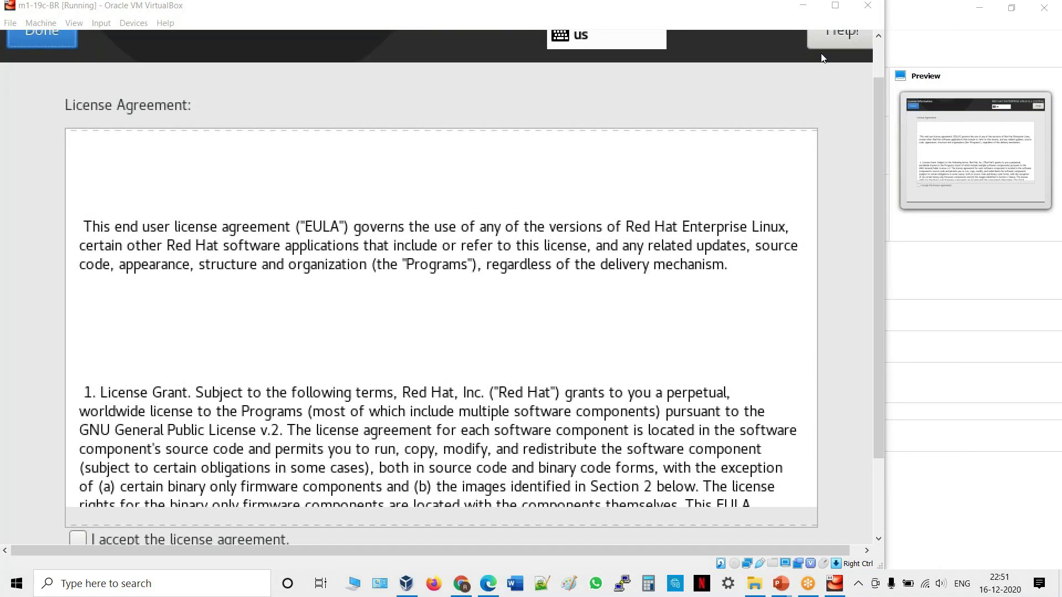
drag(876, 245, 877, 326)
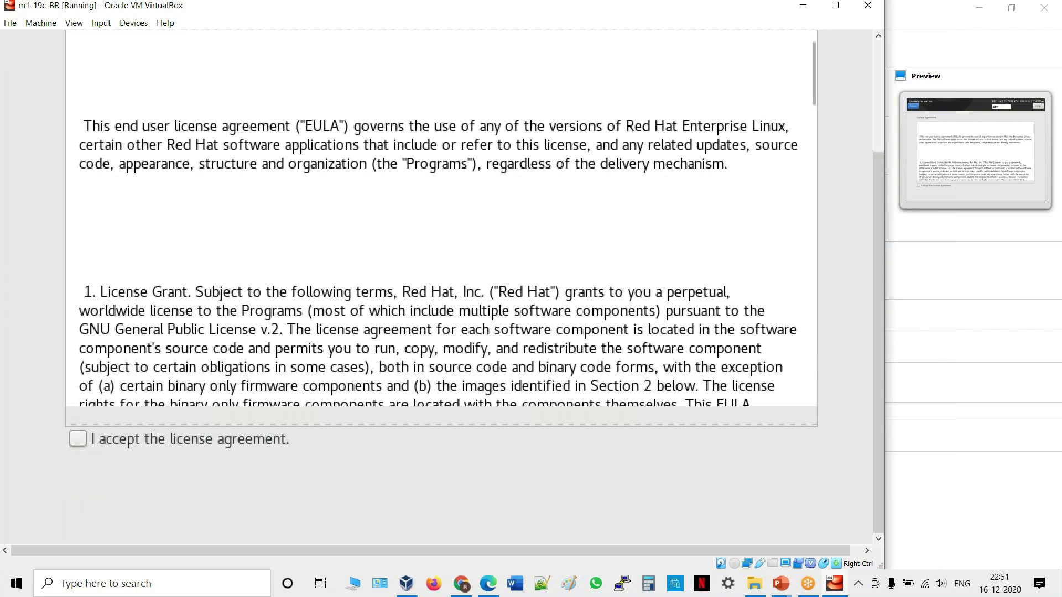
click(78, 438)
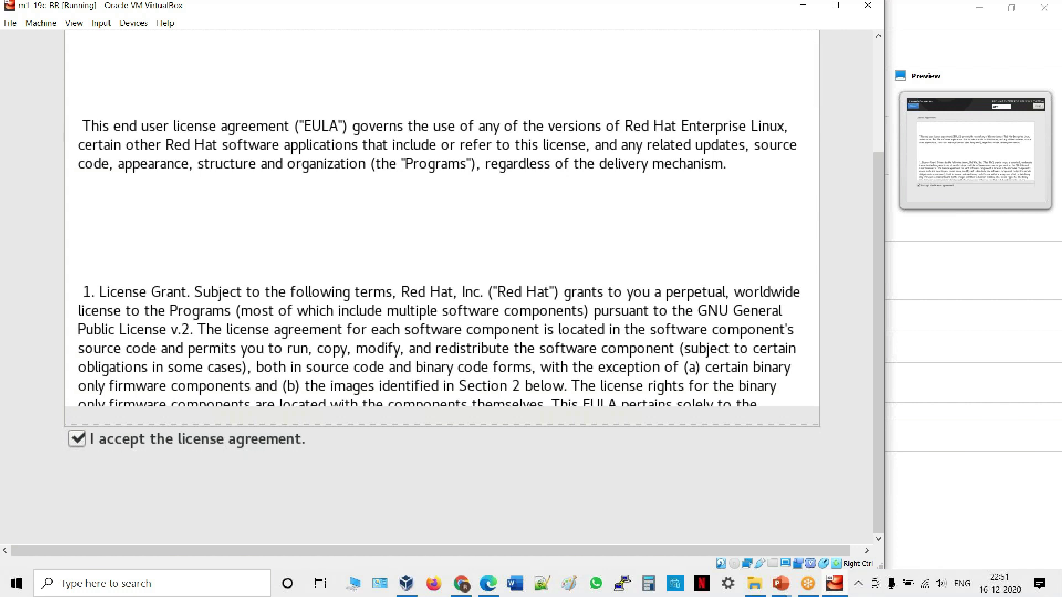
key(alt+d)
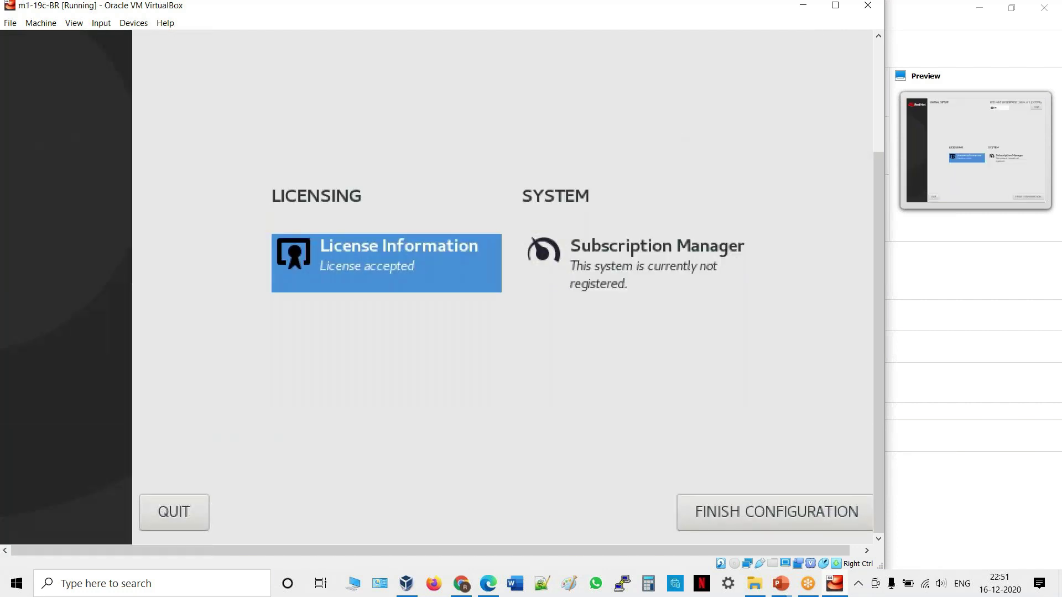
Finish the initial setup configuration.
key(Tab)
key(Tab)
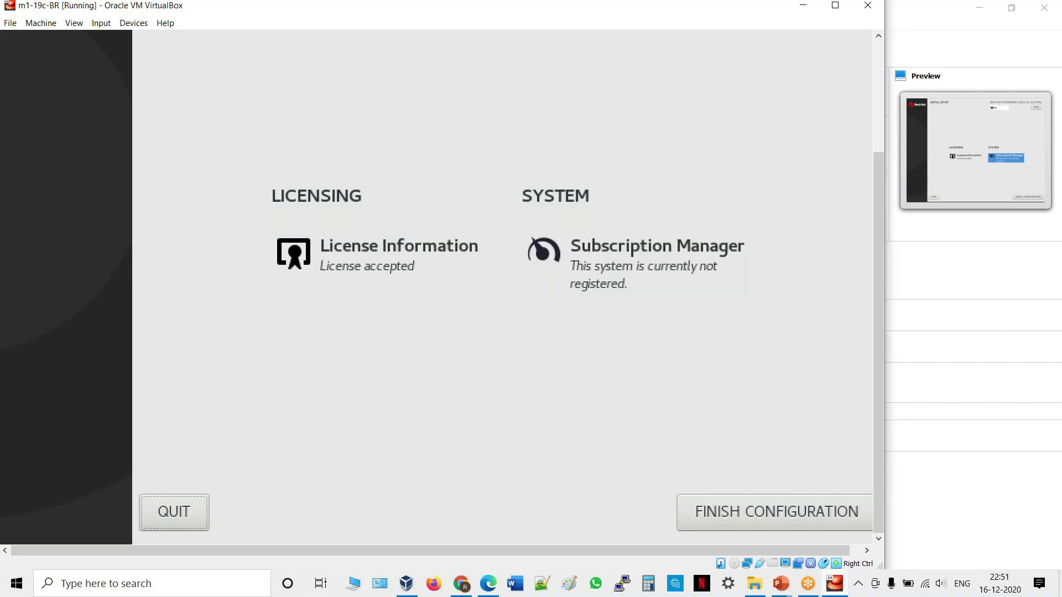
key(Tab)
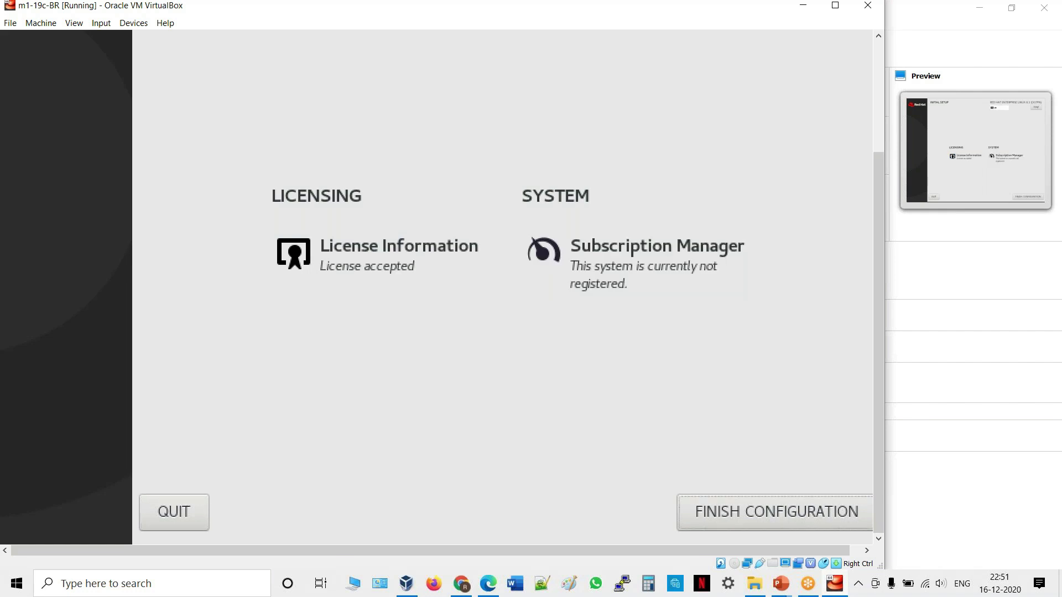
key(Return)
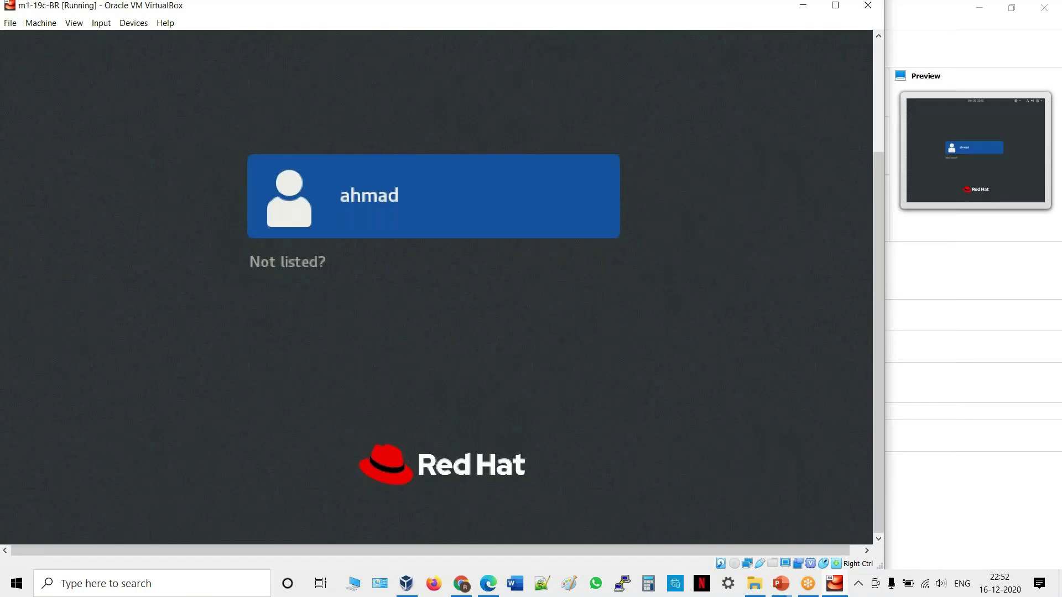
Sign in as the new administrator user with the account password.
key(Return)
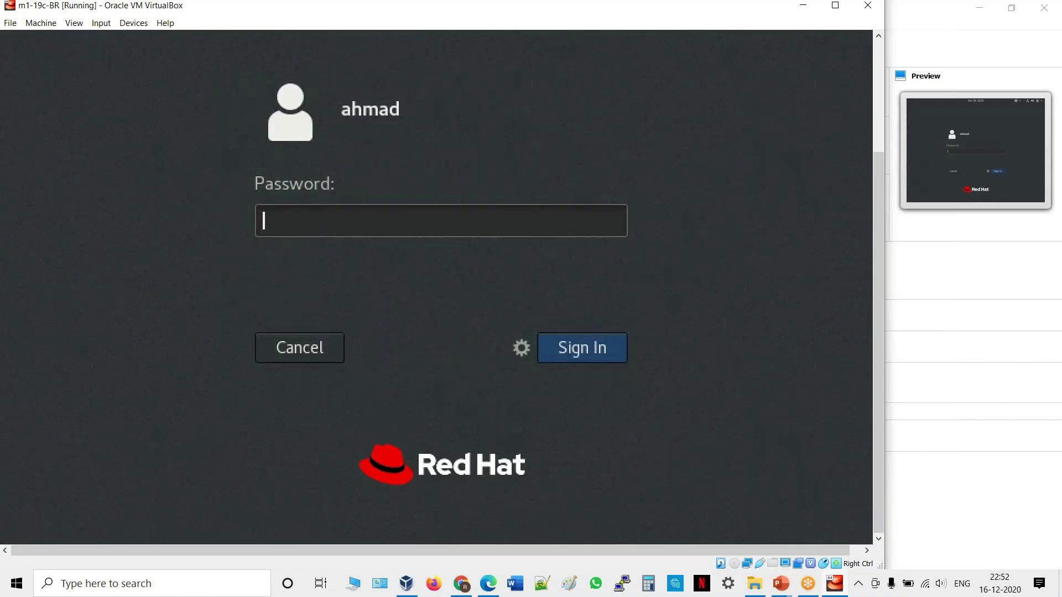
text(••••)
key(Return)
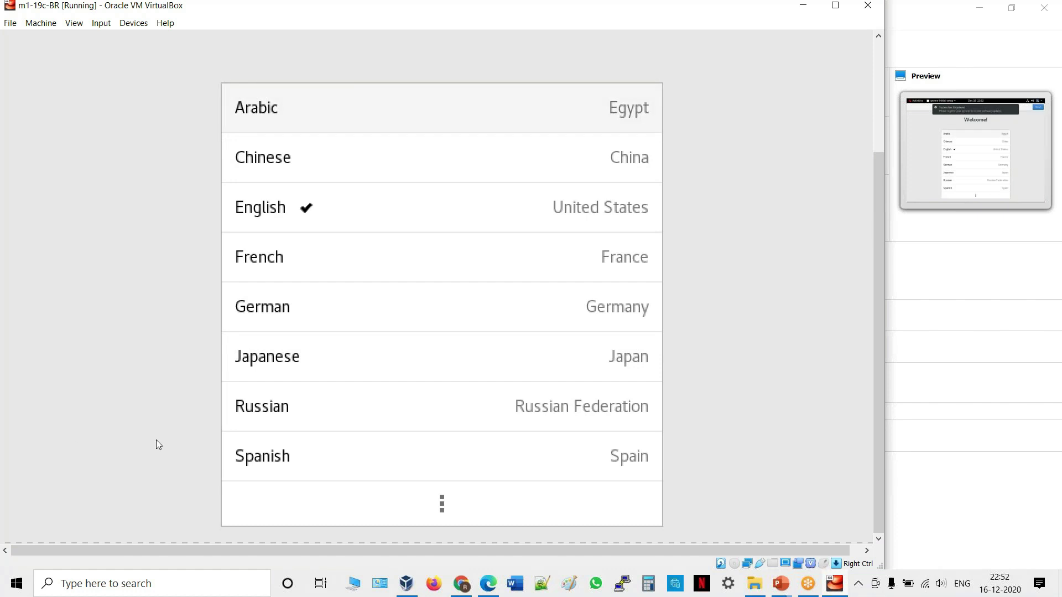
Keep English as the language and English (US) as the keyboard layout.
drag(882, 257, 882, 142)
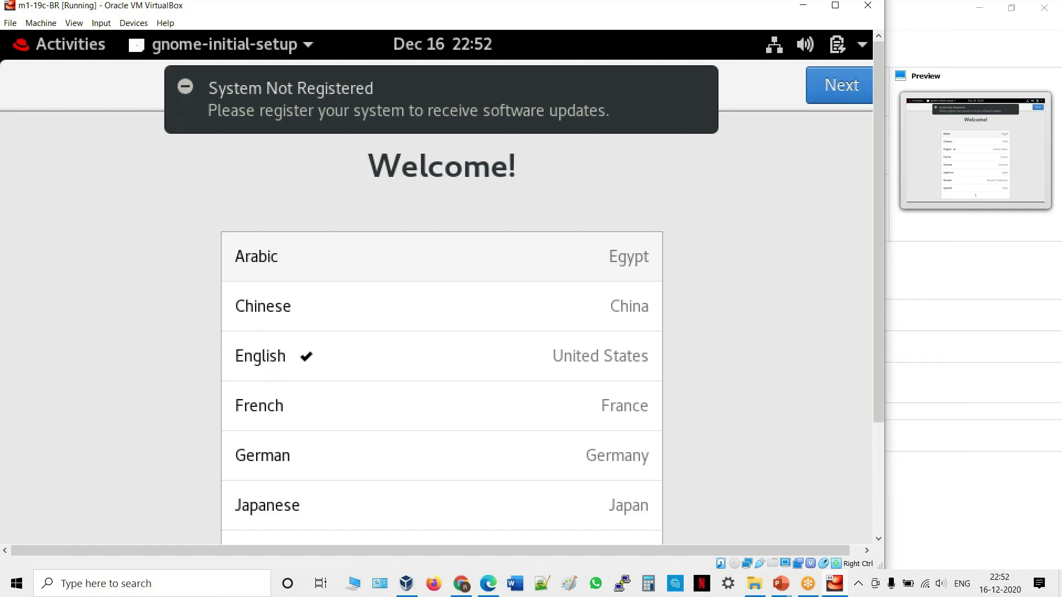
key(Tab)
key(Down)
key(Down)
key(Down)
key(Down)
key(Down)
key(Down)
key(Down)
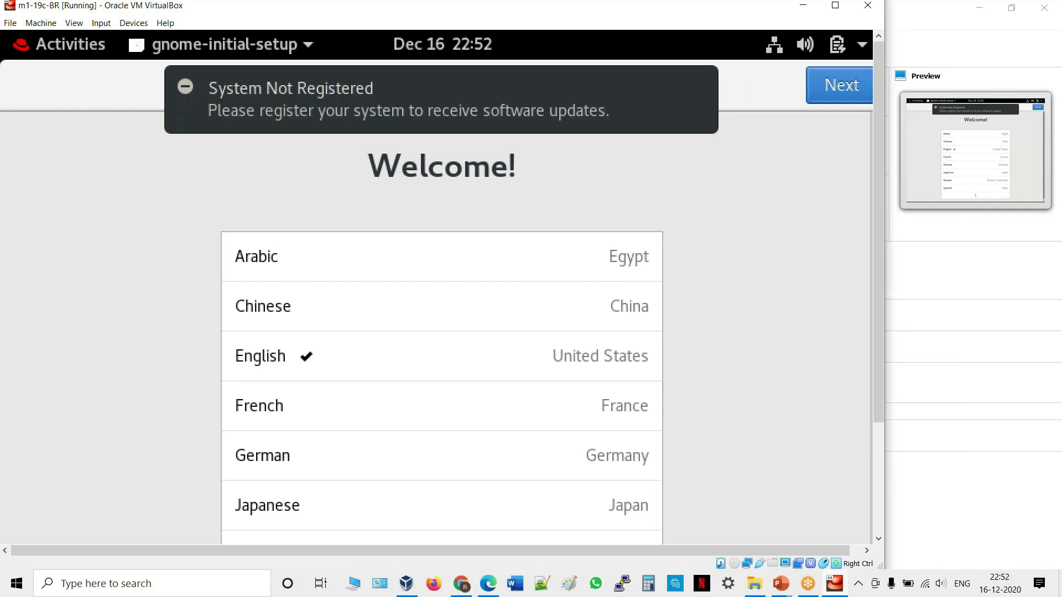
key(alt+n)
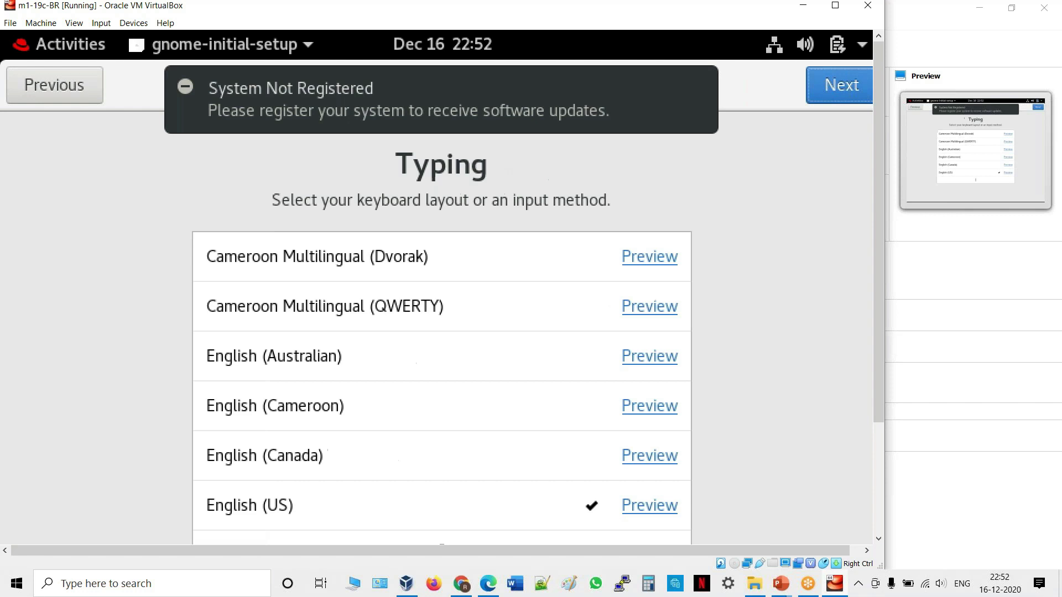
key(alt+n)
Turn Location Services off, skip online accounts, and scroll to the start button.
key(Tab)
key(Tab)
key(Tab)
key(Tab)
key(Tab)
key(Tab)
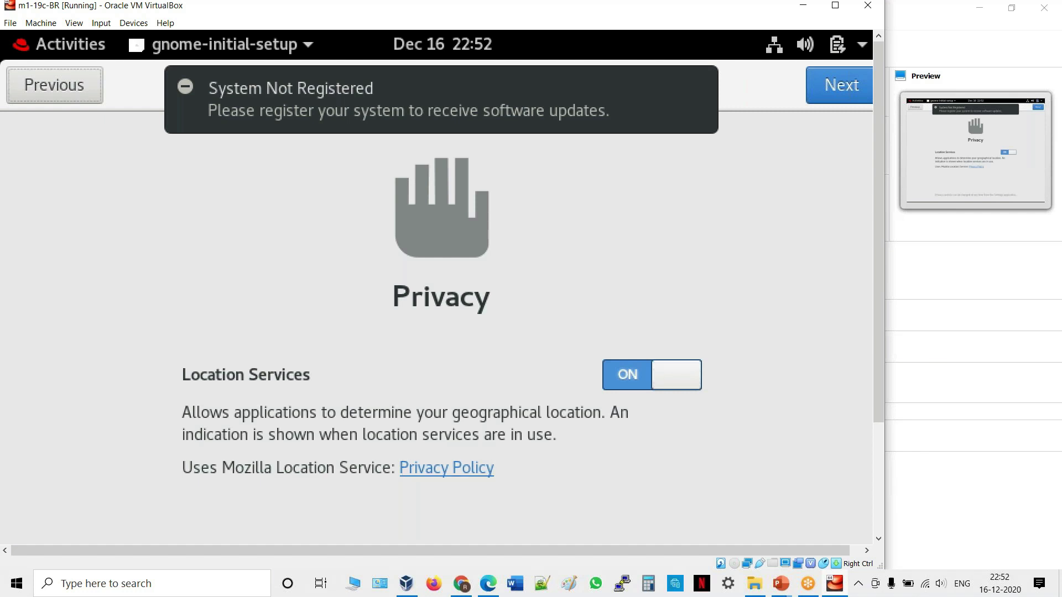
key(Tab)
key(Tab)
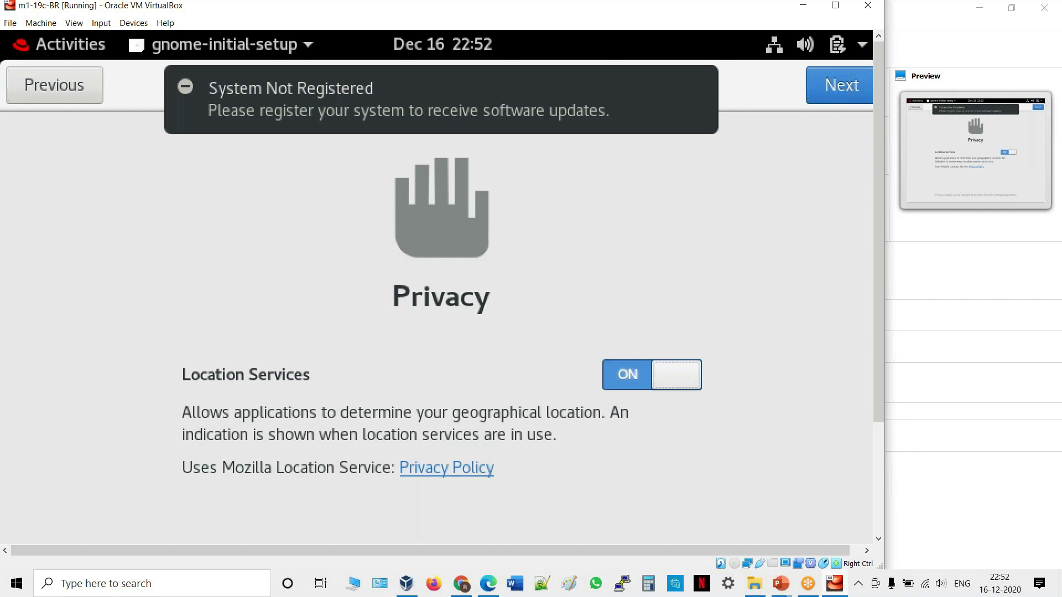
key(space)
key(Tab)
key(Tab)
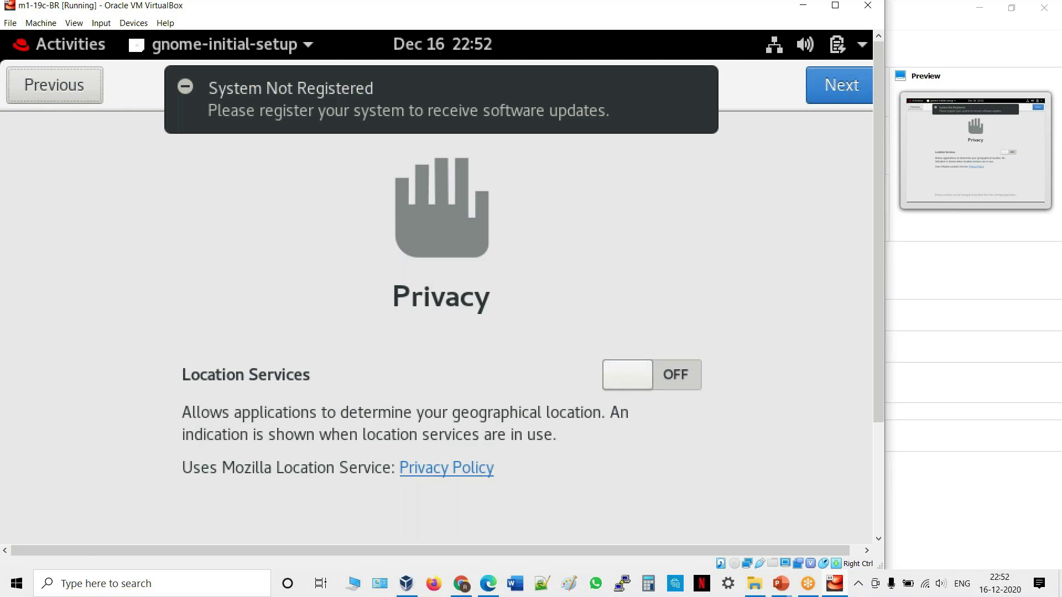
key(alt)
key(alt+n)
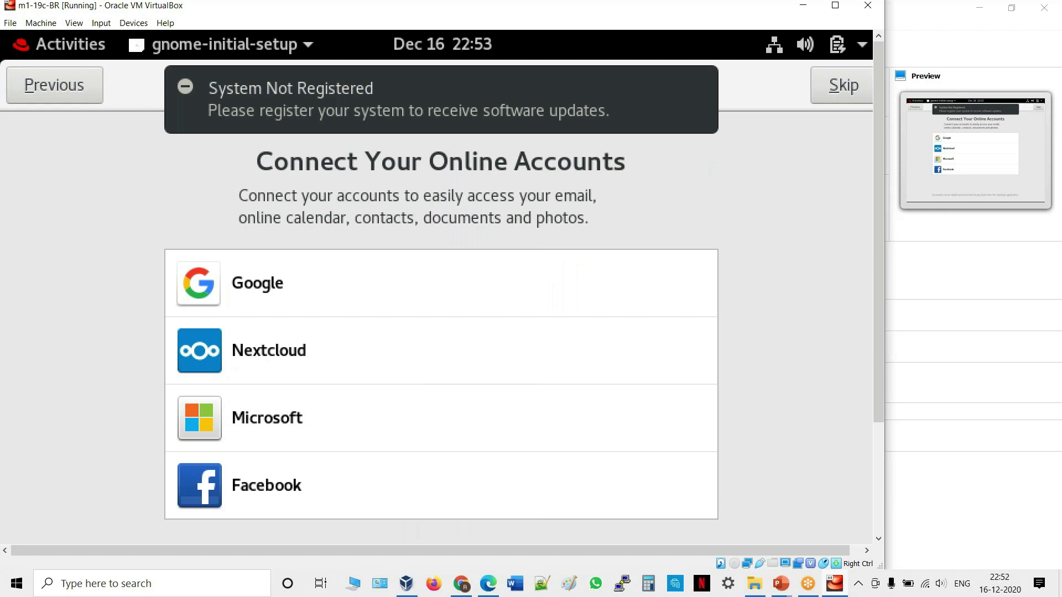
key(alt+s)
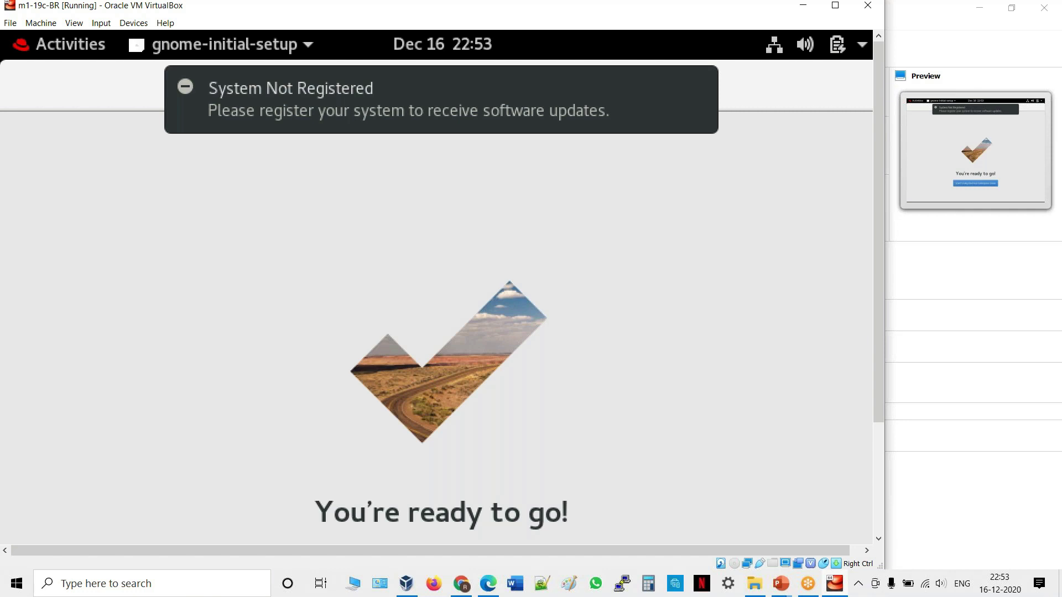
scroll(364, 317, down, 1)
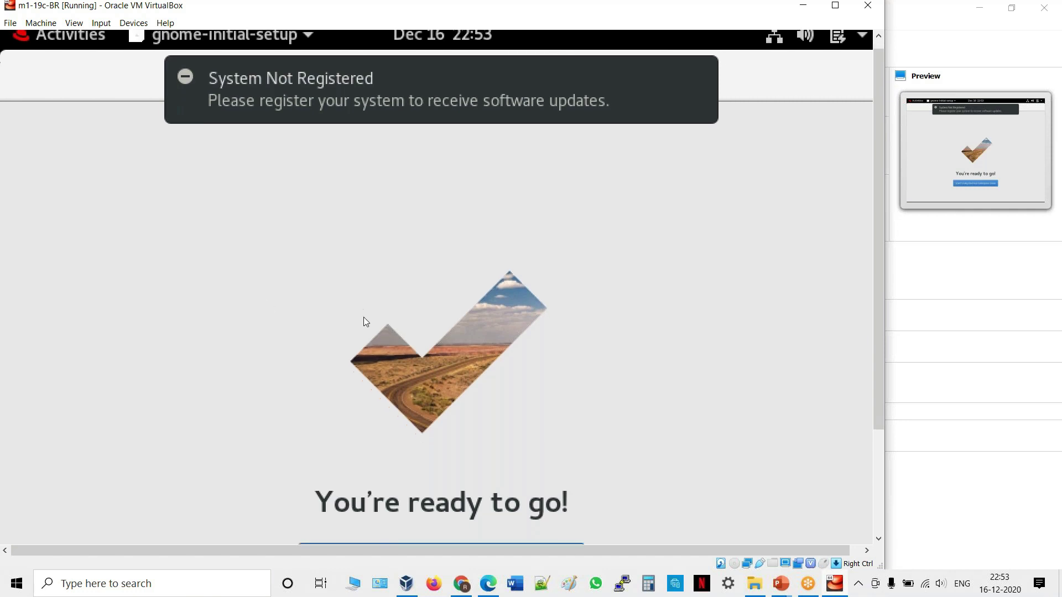
scroll(364, 318, down, 3)
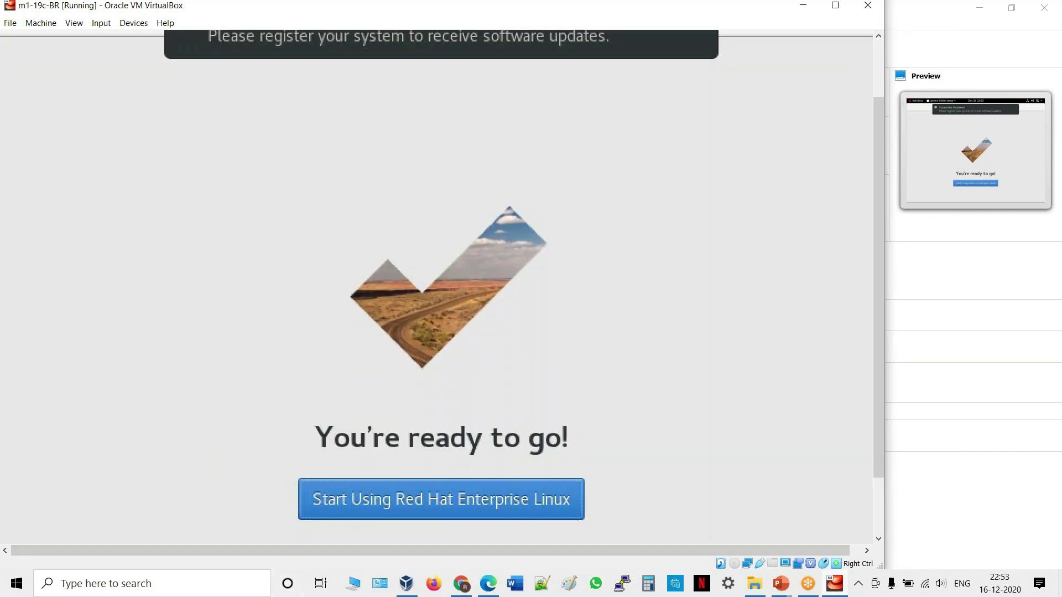
Enter the RHEL desktop and launch Terminal from the applications search.
click(441, 499)
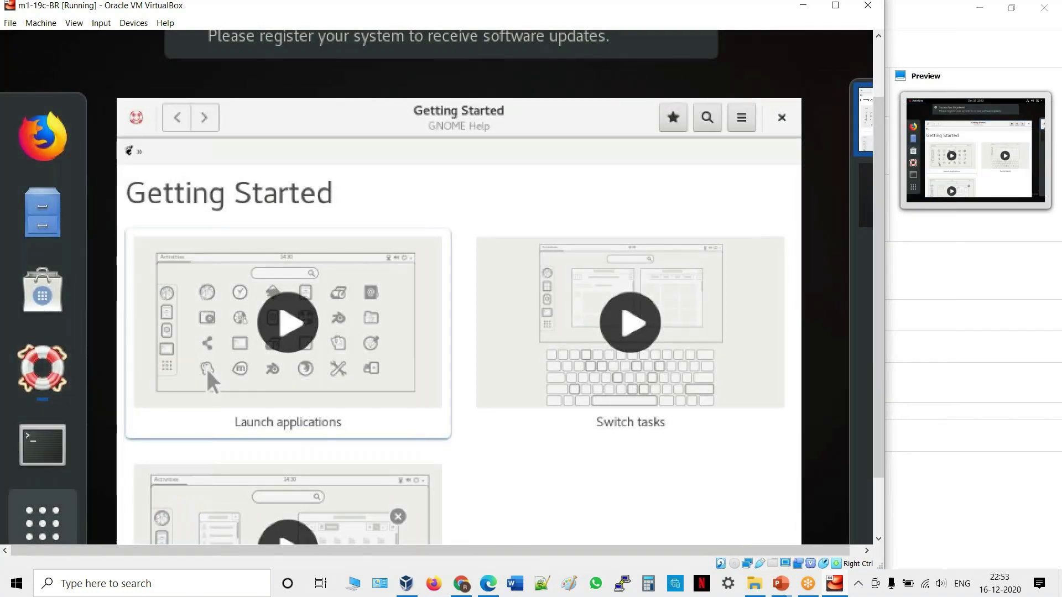
click(42, 523)
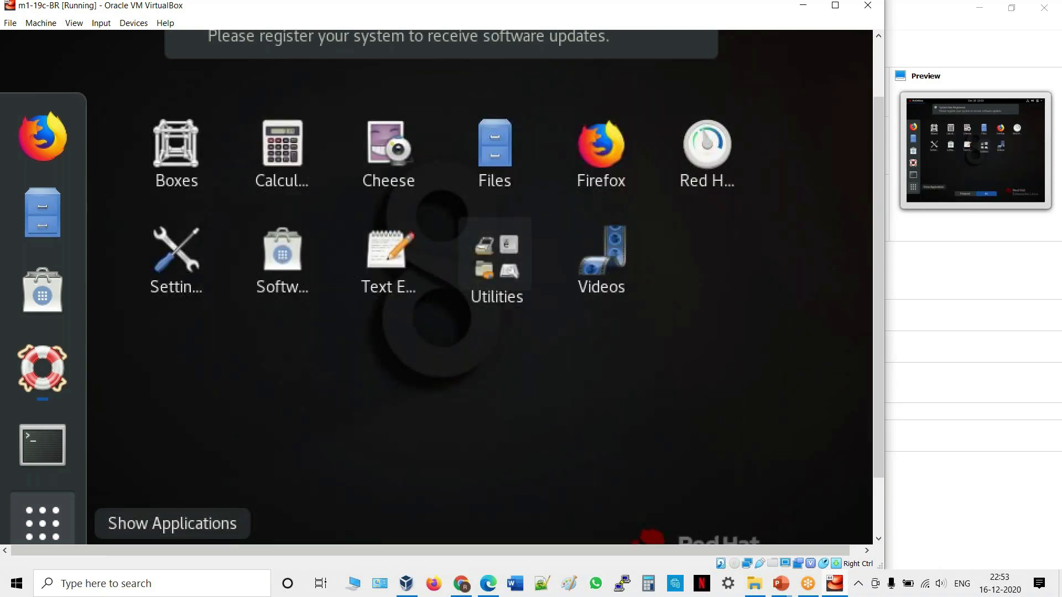
text(t)
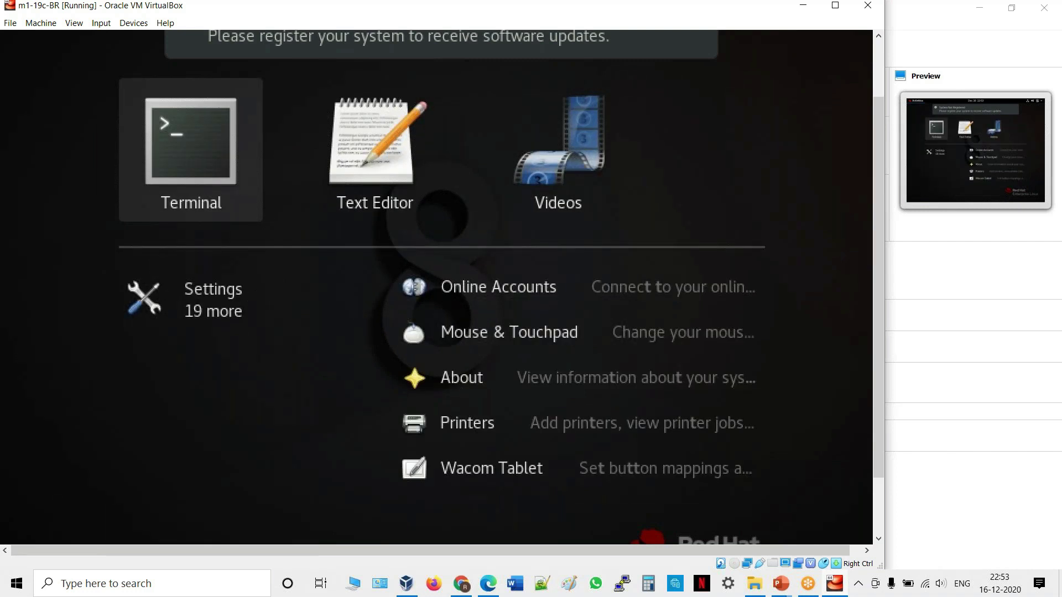
key(Return)
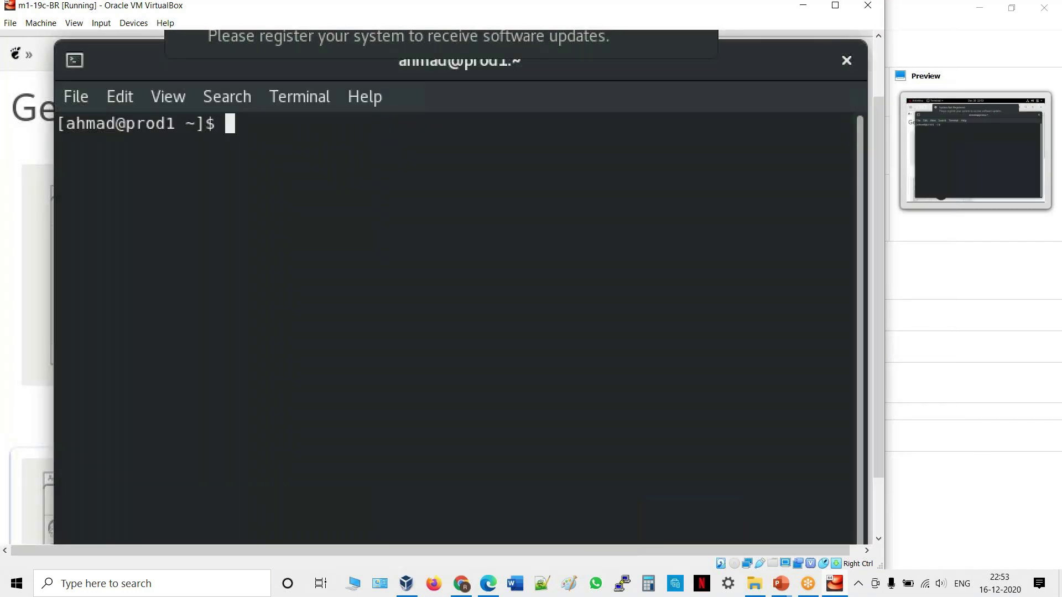
Run hostname and whoami to confirm prod1.oracleride.com and the logged-in user.
text(hostn)
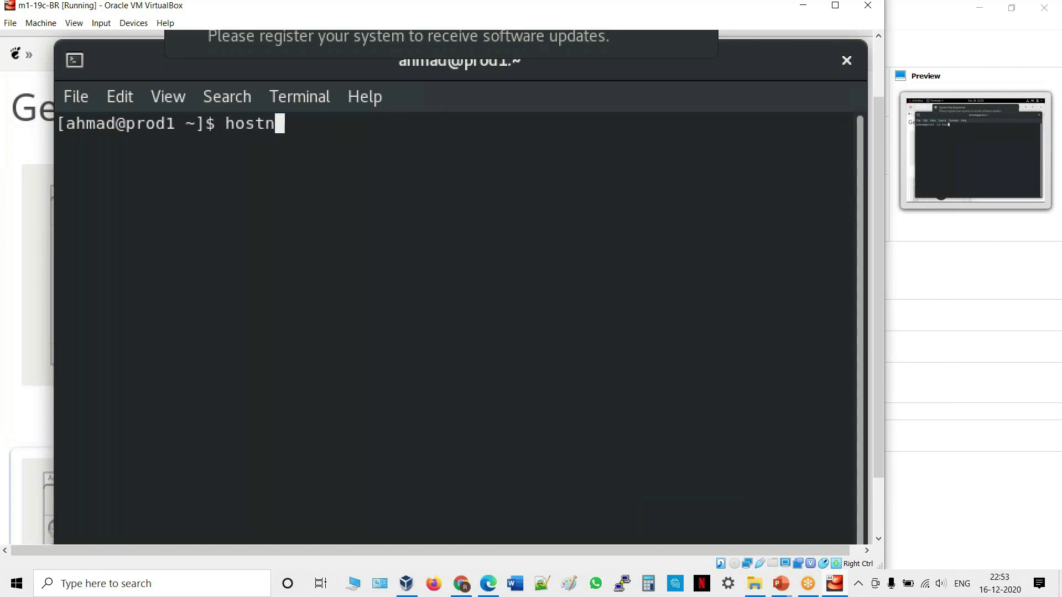
text(ame)
key(Return)
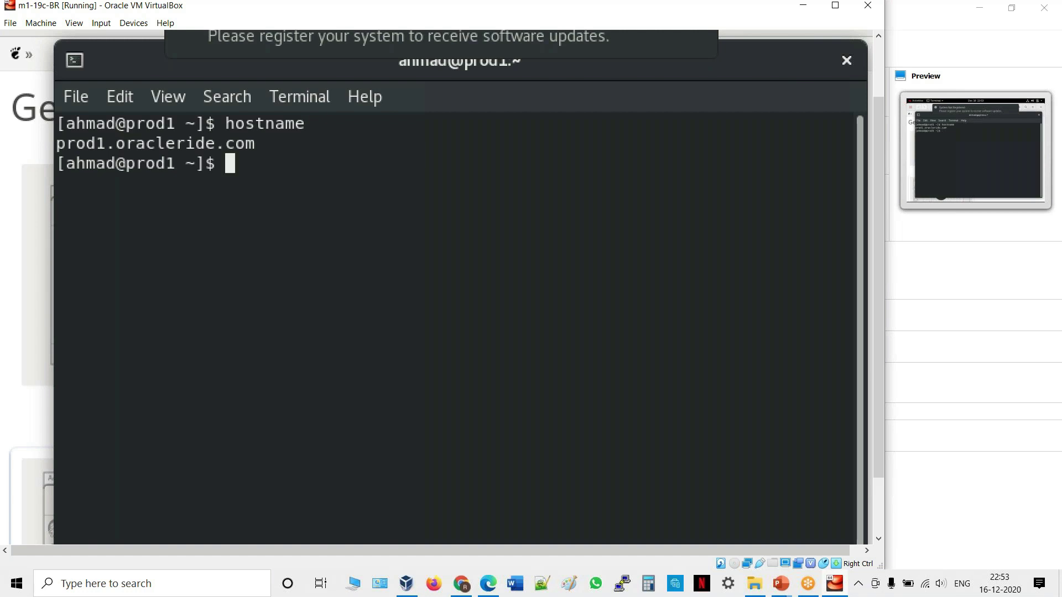
text(whoami)
key(Return)
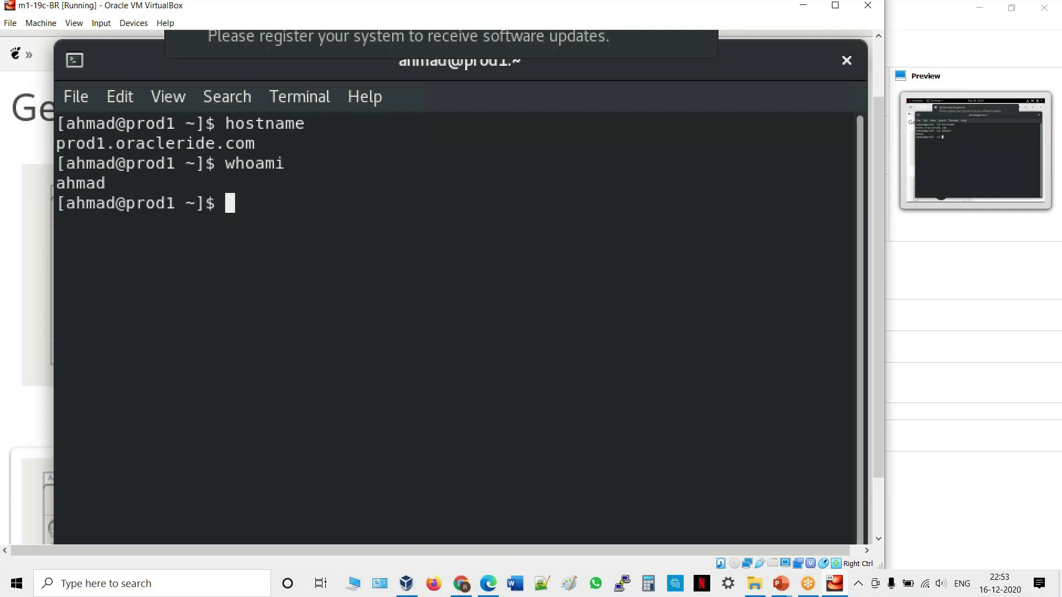
Ping google.com to verify internet access, then stop it with Ctrl+C.
text(ping goog)
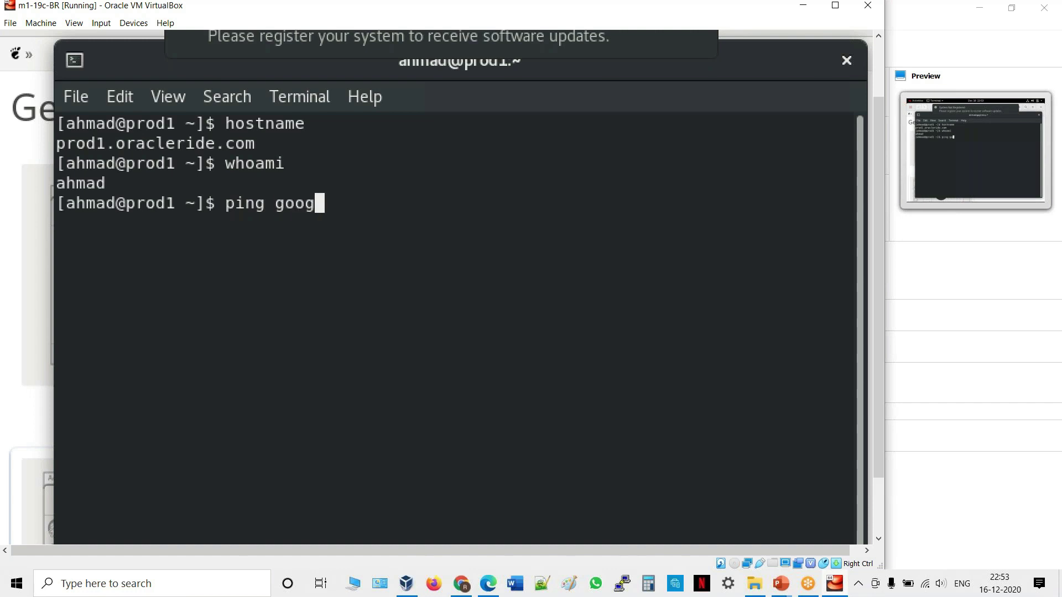
key(BackSpace)
text(gle.com)
key(Return)
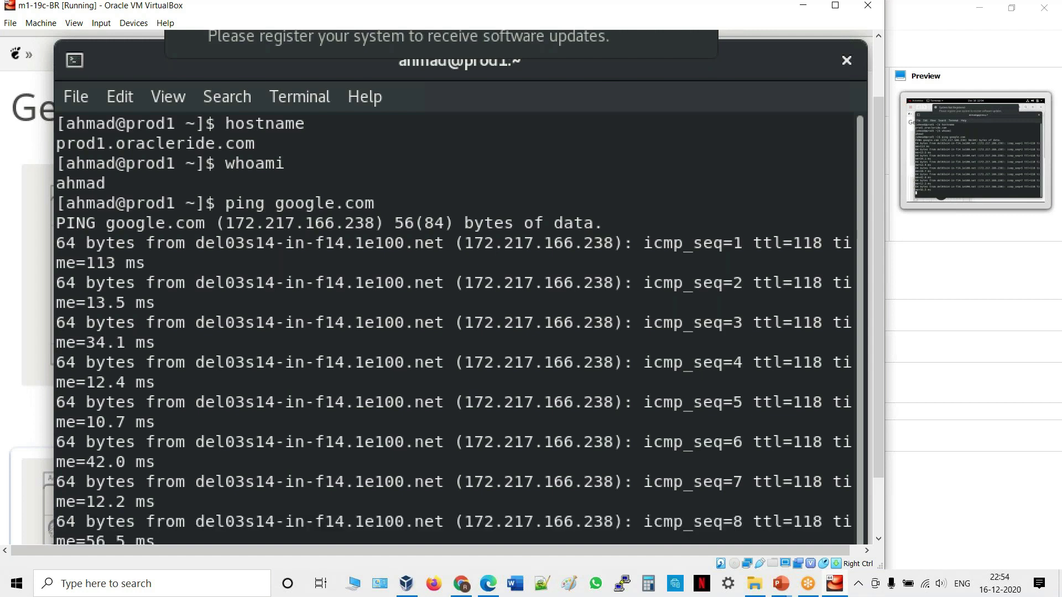
key(Return)
key(Return)
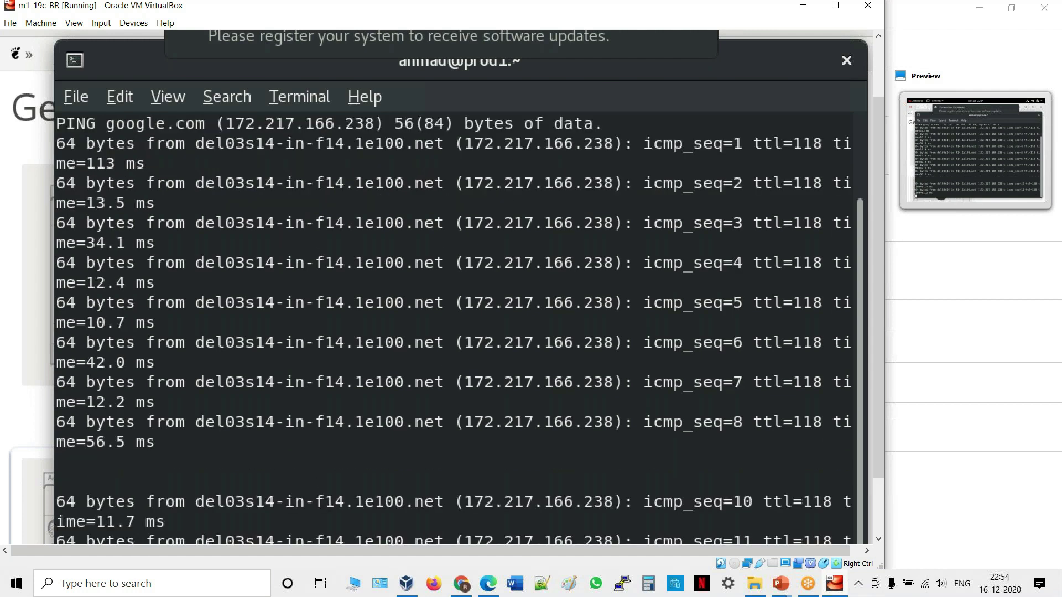
key(alt+s)
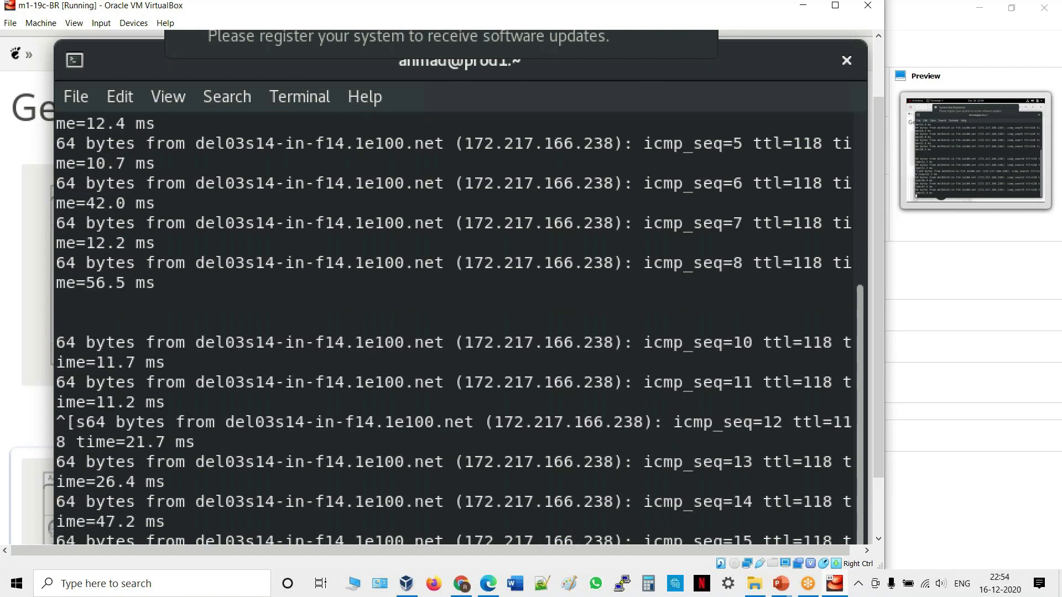
key(ctrl+c)
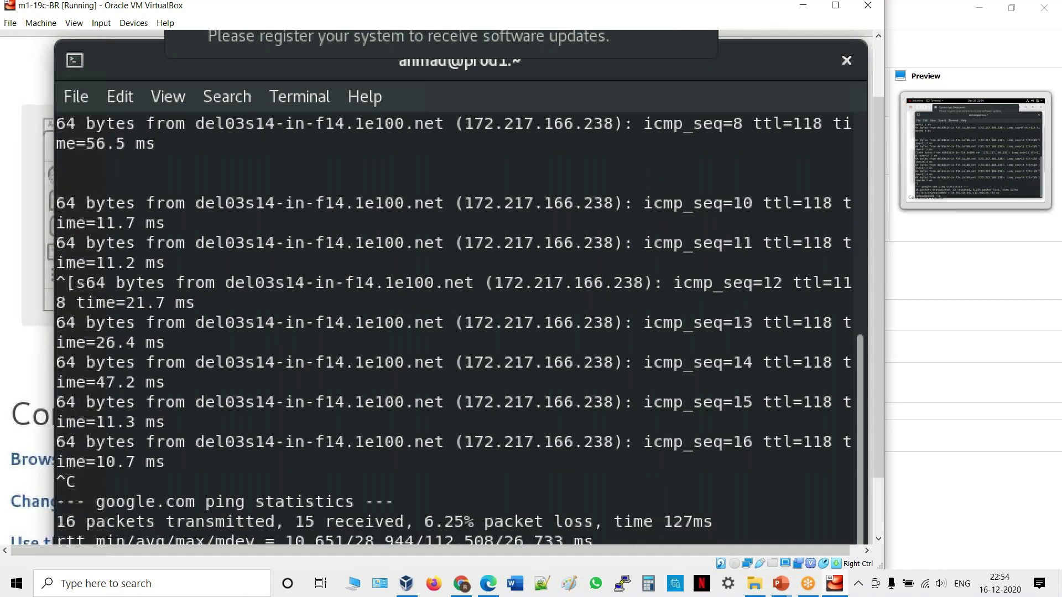
key(Return)
Clear the terminal and shut the VM down with init 0.
key(Return)
key(Return)
key(Return)
key(Return)
key(Return)
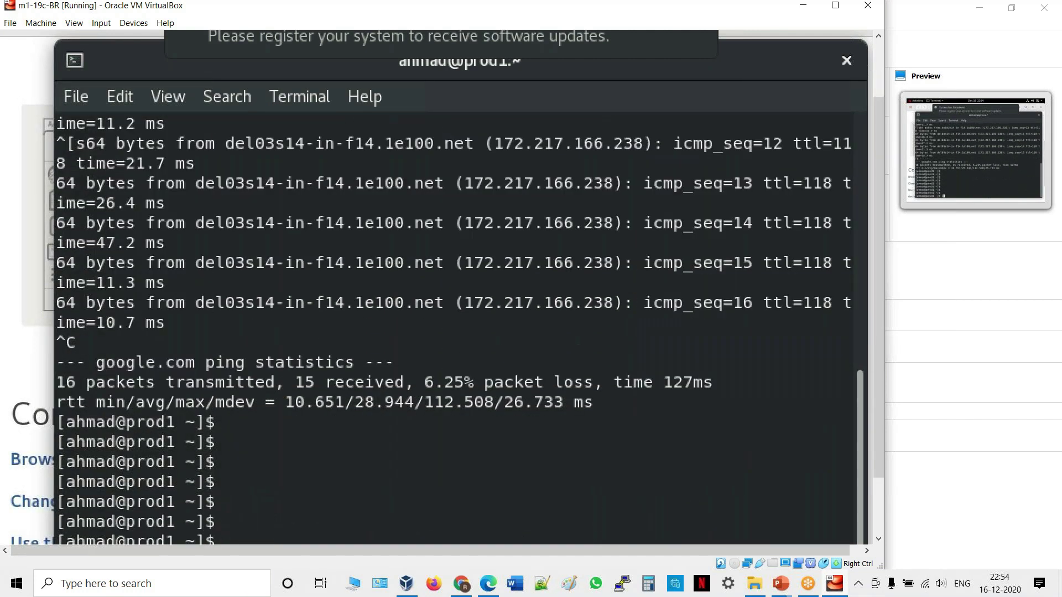
text(clear)
key(Return)
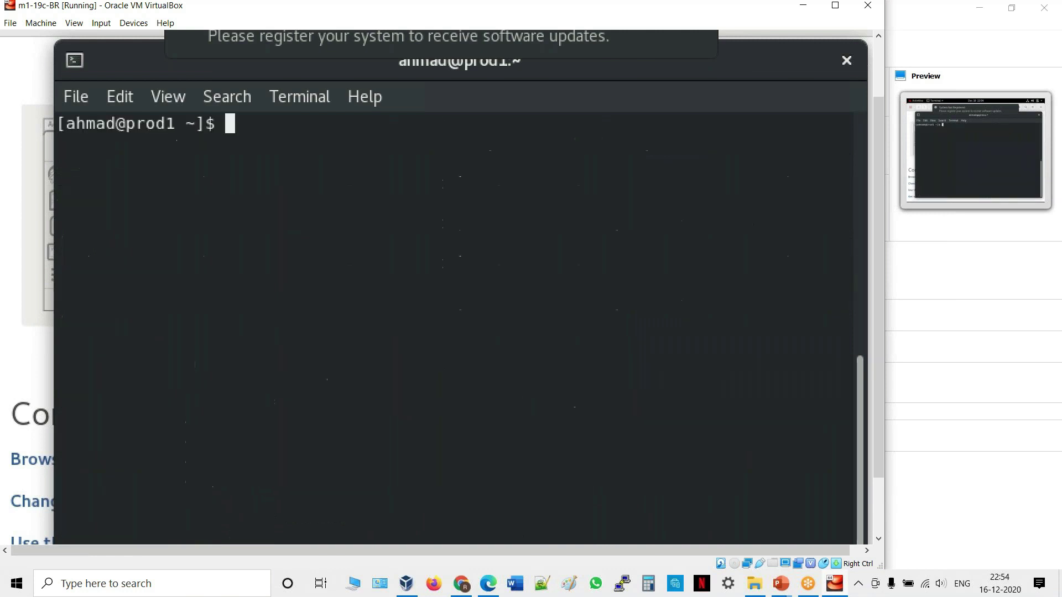
text(init 0)
key(Return)
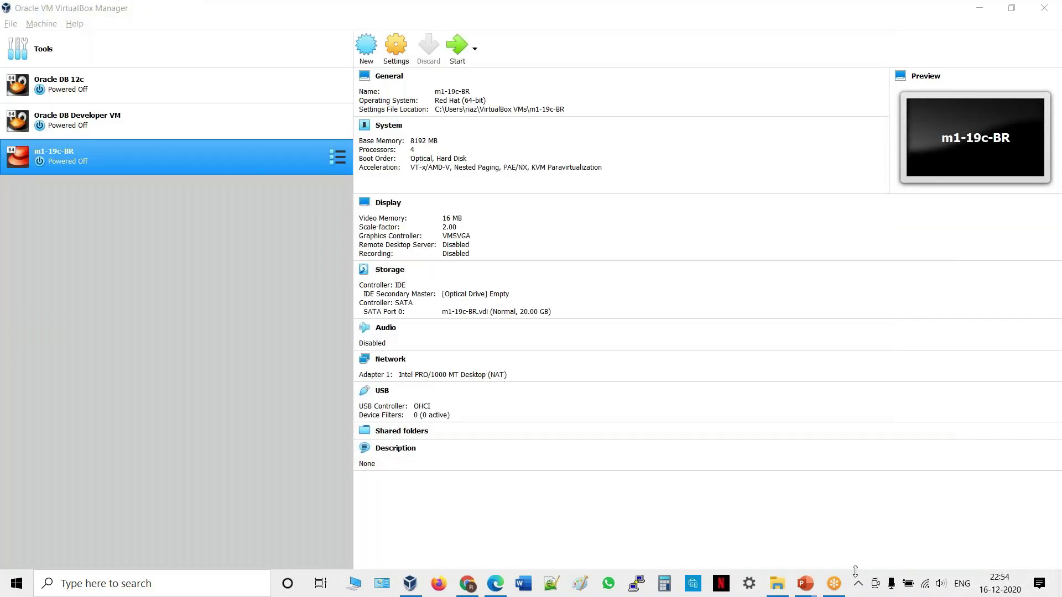
Bring the PowerPoint slide show forward and advance two slides to the closing Questions? slide.
mouse_move(804, 588)
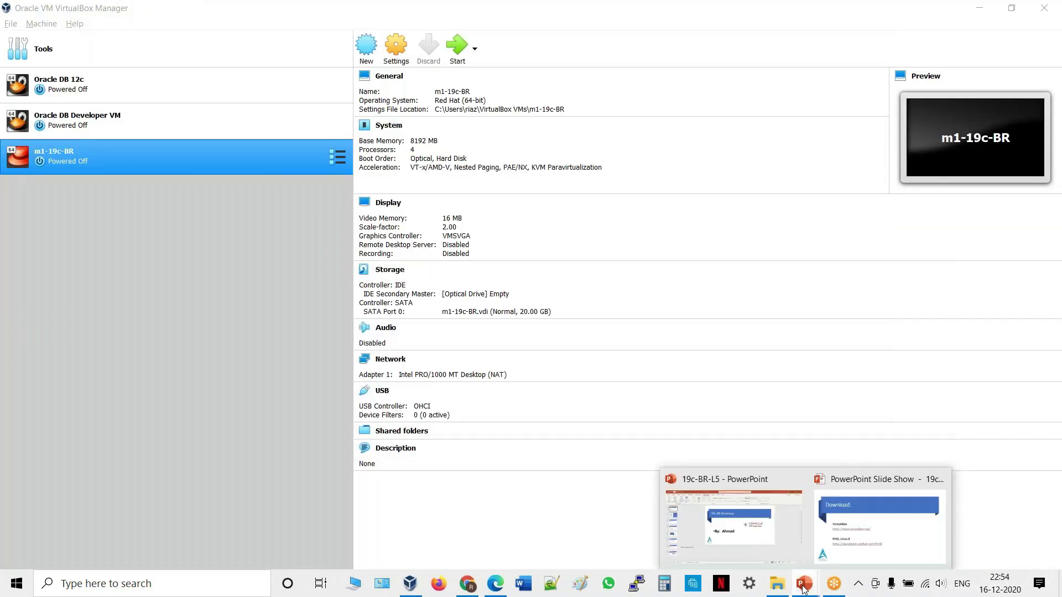
click(903, 532)
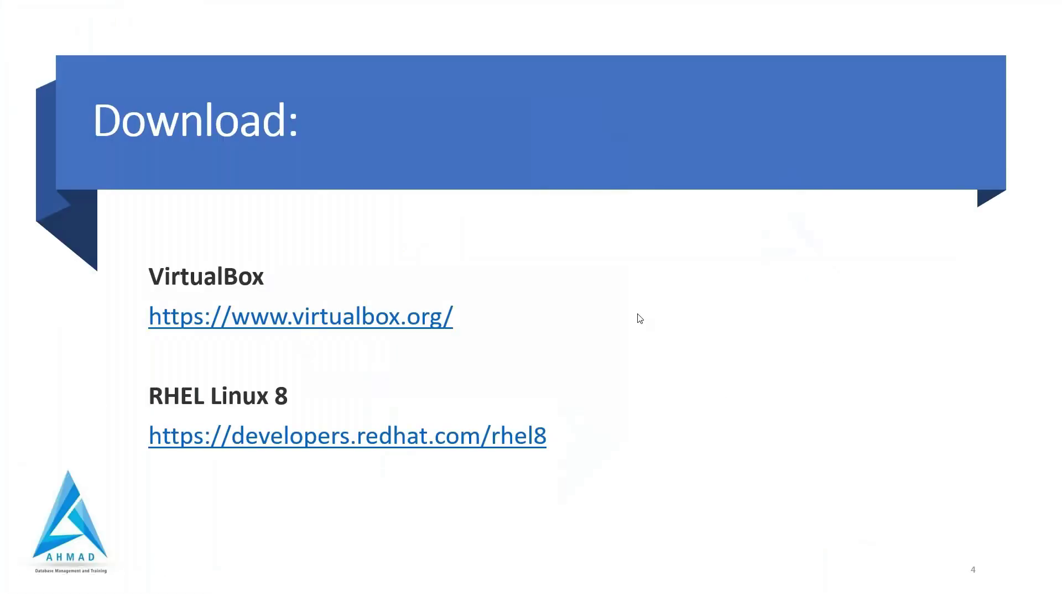
key(Right)
key(Right)
key(Right)
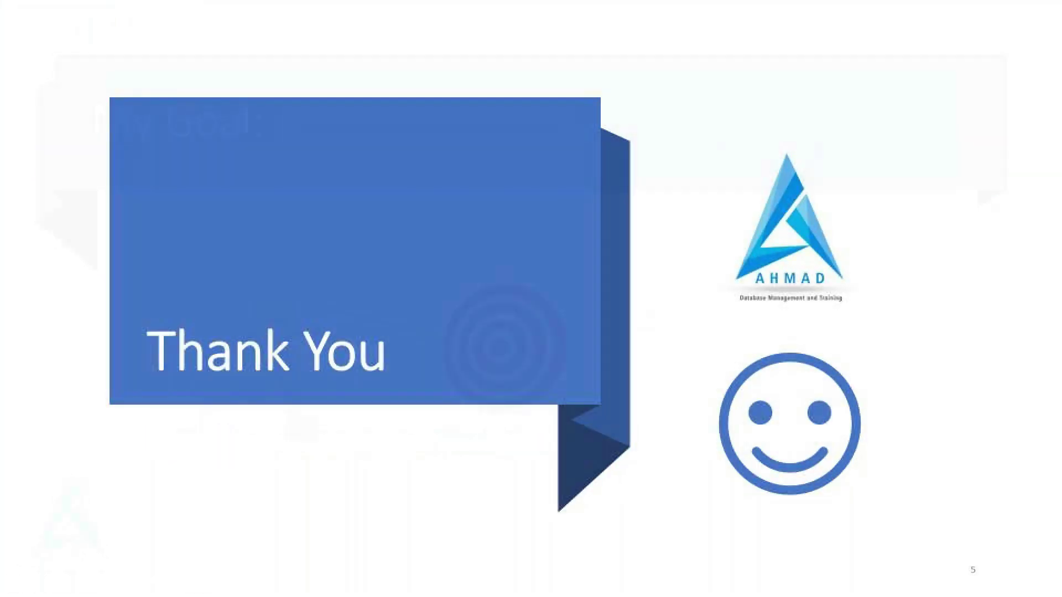
key(Right)
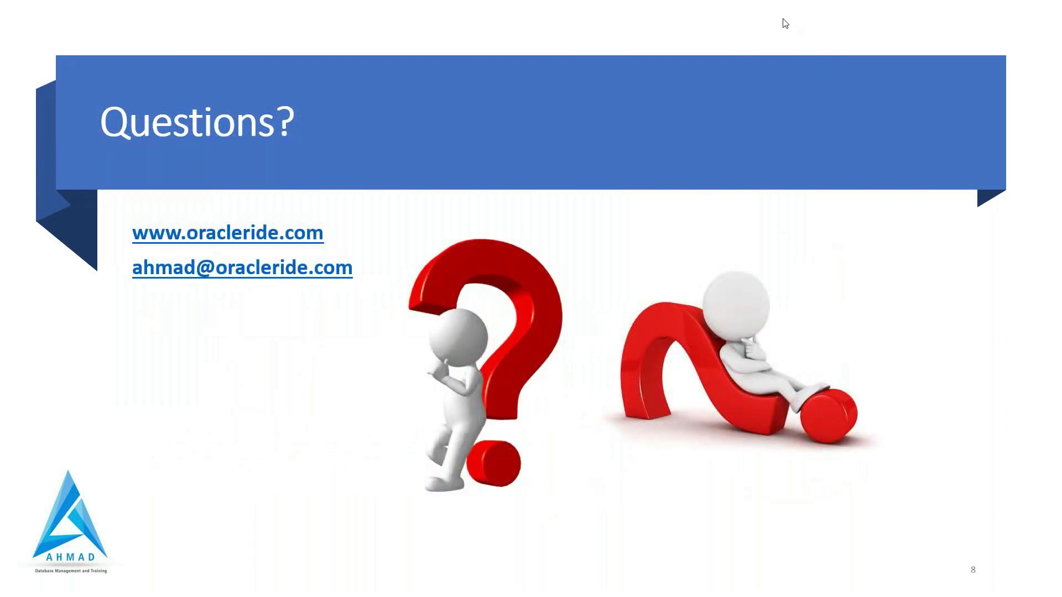